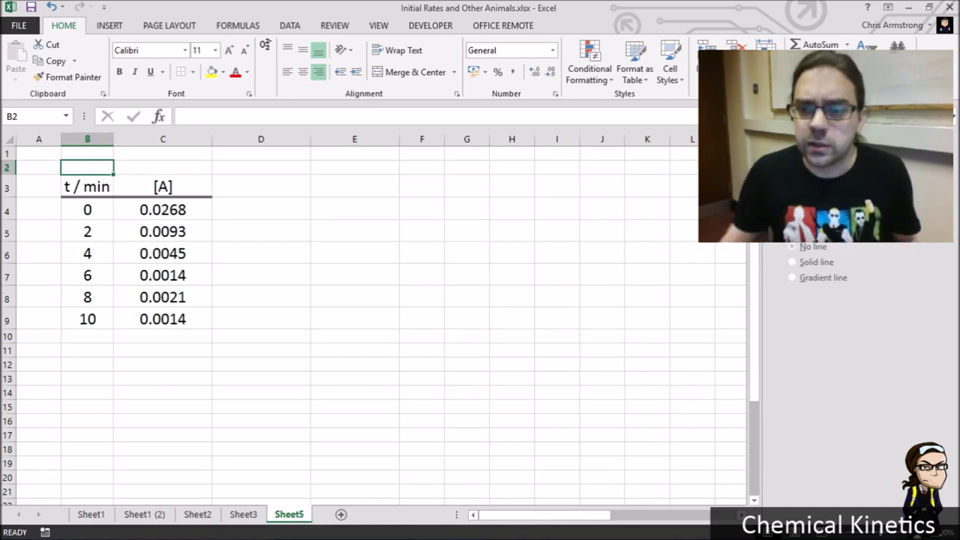
Close the formatting pane beside the worksheet.
{"action": "left_click", "coordinate": [941, 144]}
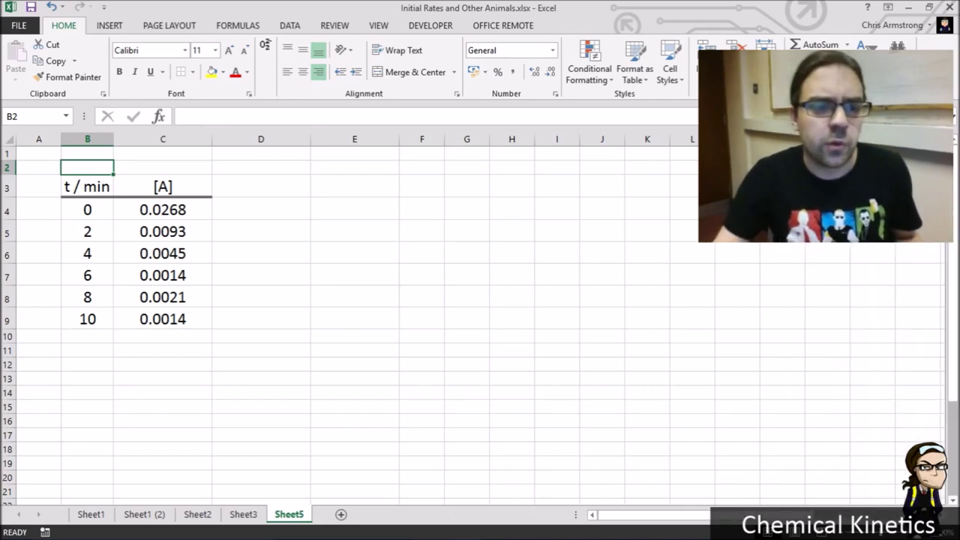
Examine the kinetics table's t / min and [A] headers, the header row's underline and the data in B4:C9.
{"action": "left_click_drag", "start_coordinate": [87, 187], "coordinate": [163, 187]}
{"action": "left_click", "coordinate": [163, 186]}
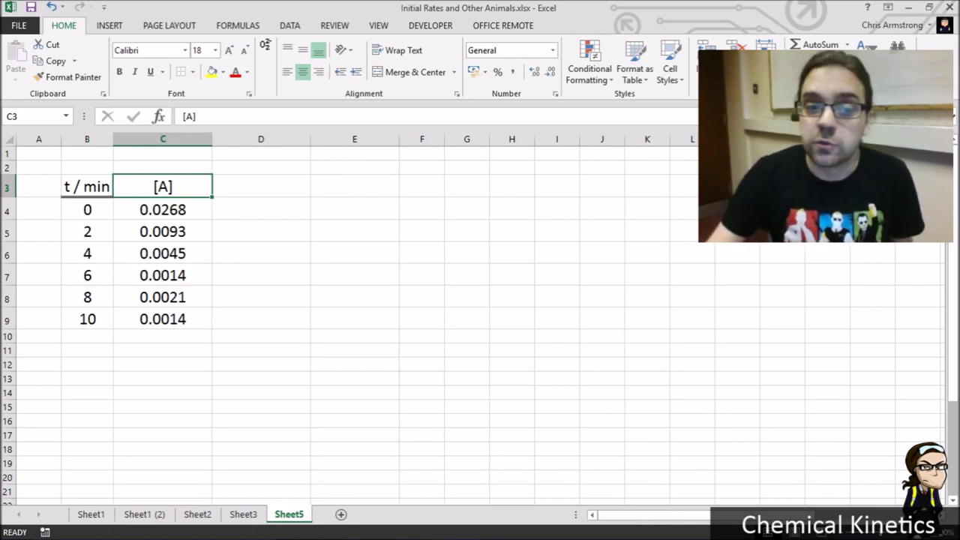
{"action": "left_click_drag", "start_coordinate": [89, 167], "coordinate": [162, 168]}
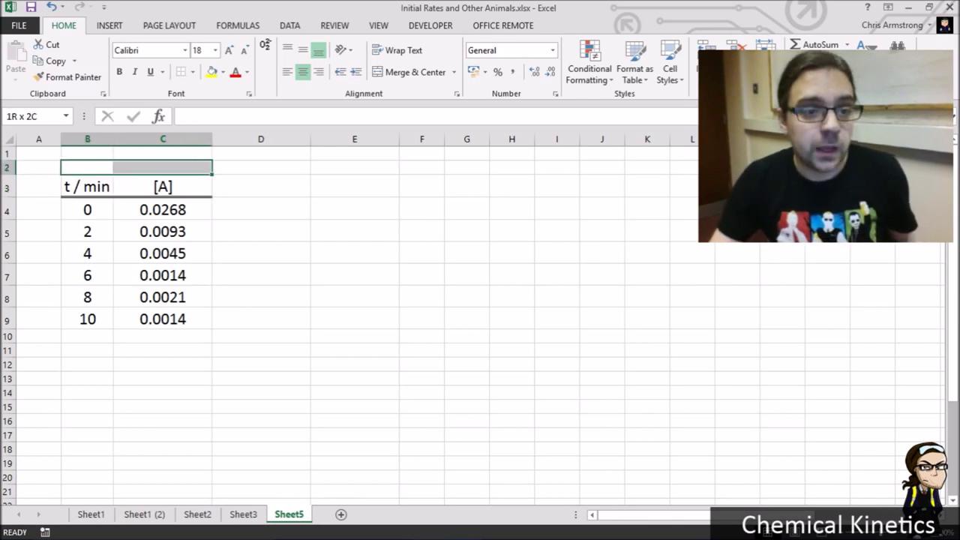
{"action": "left_click", "coordinate": [162, 167]}
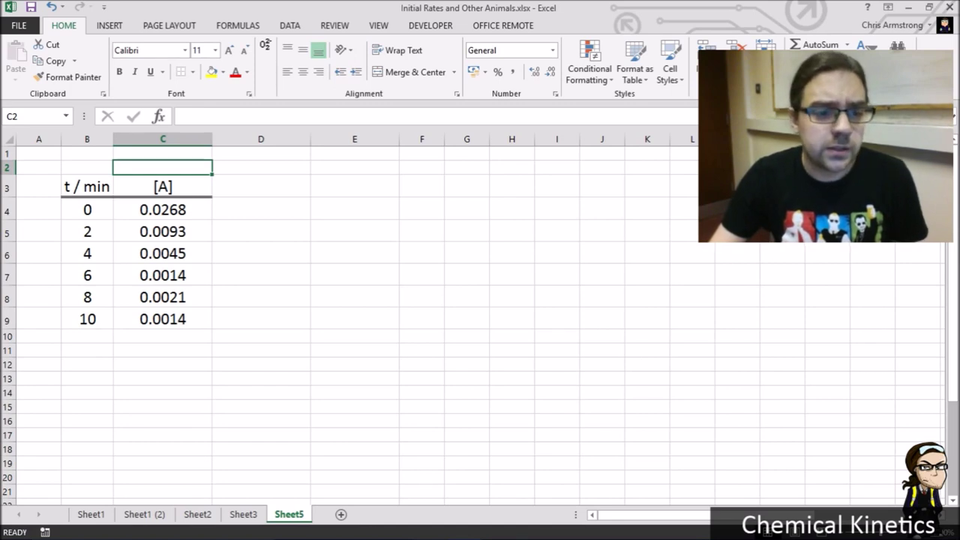
{"action": "left_click", "coordinate": [88, 186]}
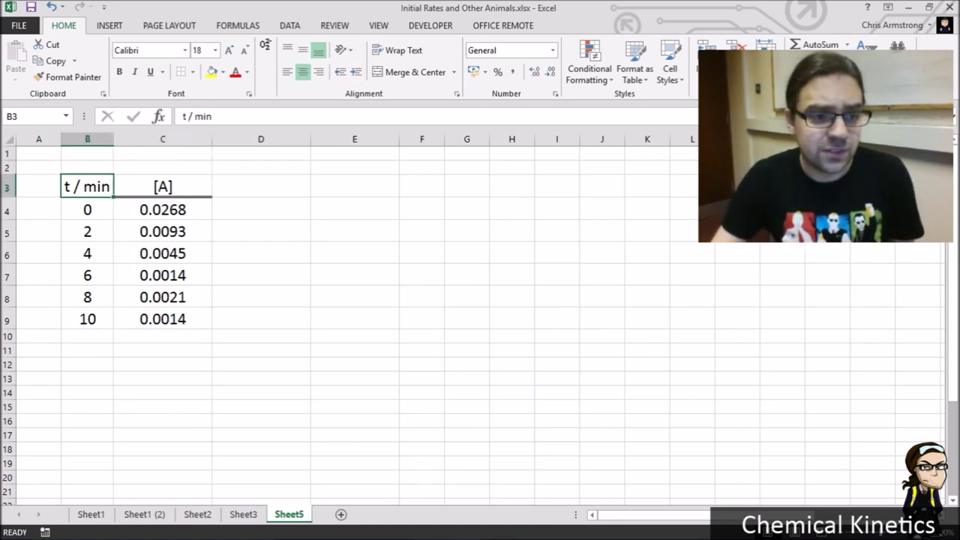
{"action": "key", "text": "Up"}
{"action": "key", "text": "Down"}
{"action": "key", "text": "Down"}
{"action": "key", "text": "Down"}
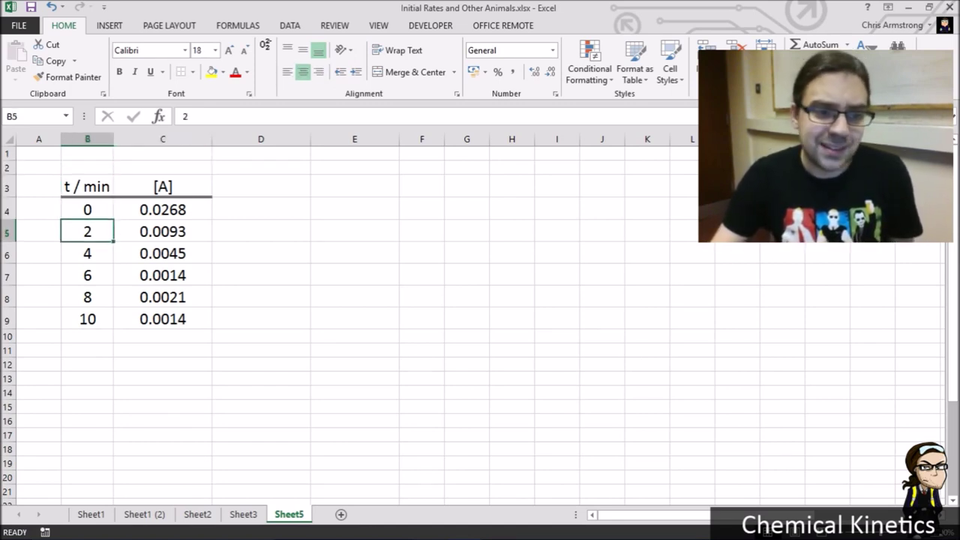
{"action": "left_click_drag", "start_coordinate": [87, 210], "coordinate": [87, 319]}
{"action": "left_click_drag", "start_coordinate": [163, 187], "coordinate": [163, 319]}
{"action": "left_click", "coordinate": [163, 319]}
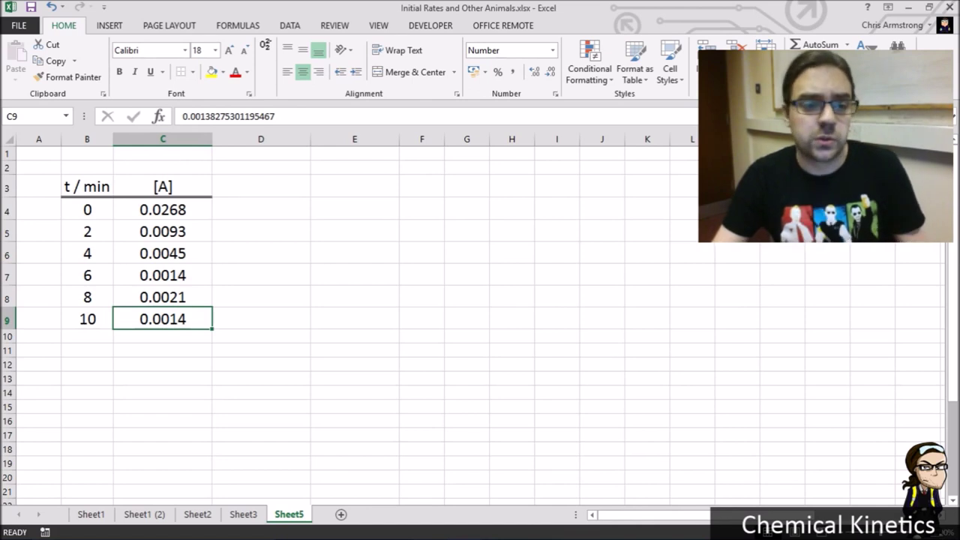
{"action": "left_click_drag", "start_coordinate": [87, 210], "coordinate": [87, 319]}
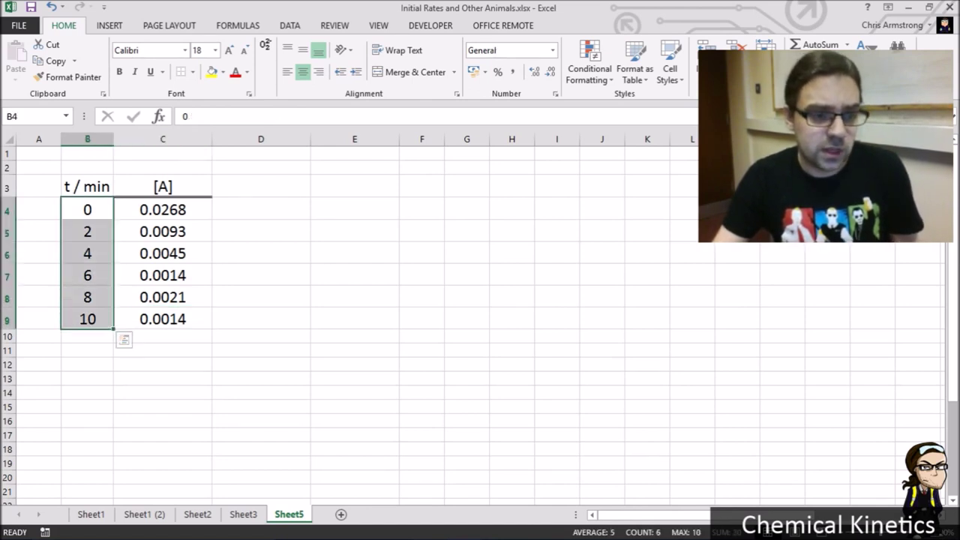
{"action": "left_click_drag", "start_coordinate": [163, 210], "coordinate": [163, 318]}
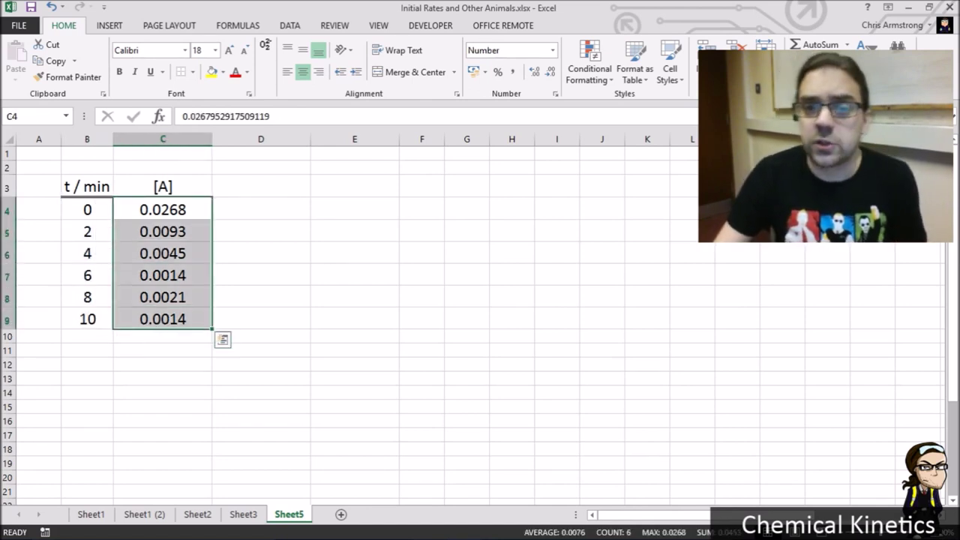
{"action": "left_click", "coordinate": [87, 186]}
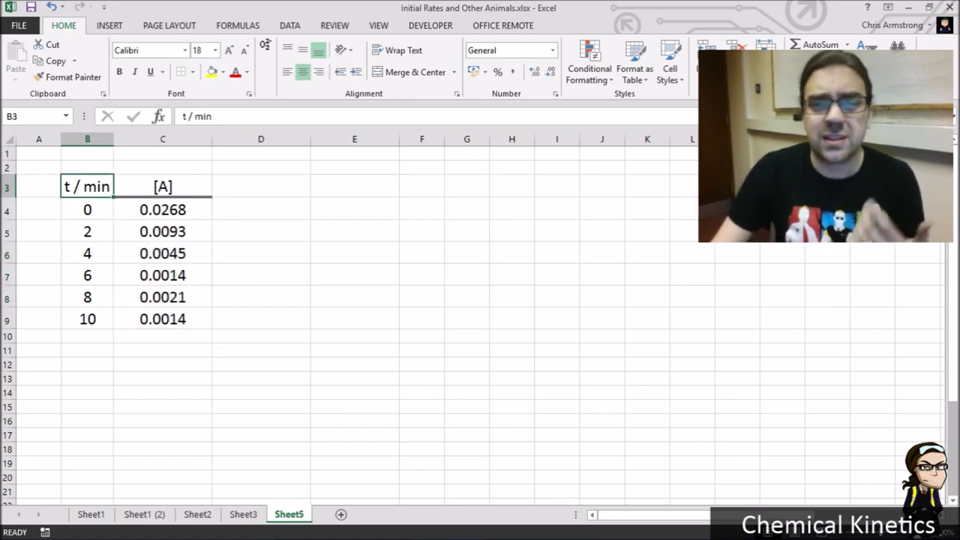
{"action": "left_click_drag", "start_coordinate": [87, 187], "coordinate": [163, 320]}
{"action": "left_click_drag", "start_coordinate": [67, 187], "coordinate": [163, 187]}
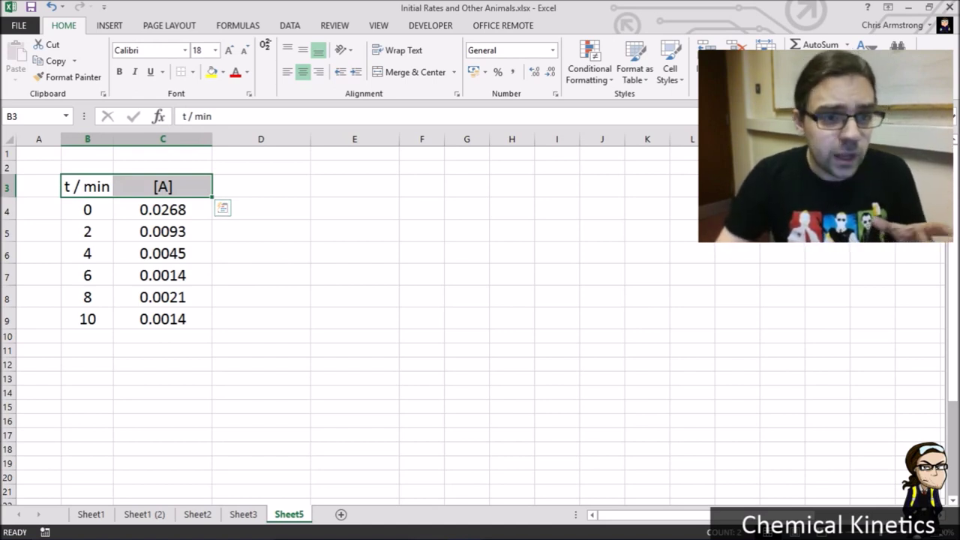
{"action": "key", "text": "alt+h"}
{"action": "key", "text": "b"}
{"action": "key", "text": "o"}
{"action": "left_click", "coordinate": [87, 232]}
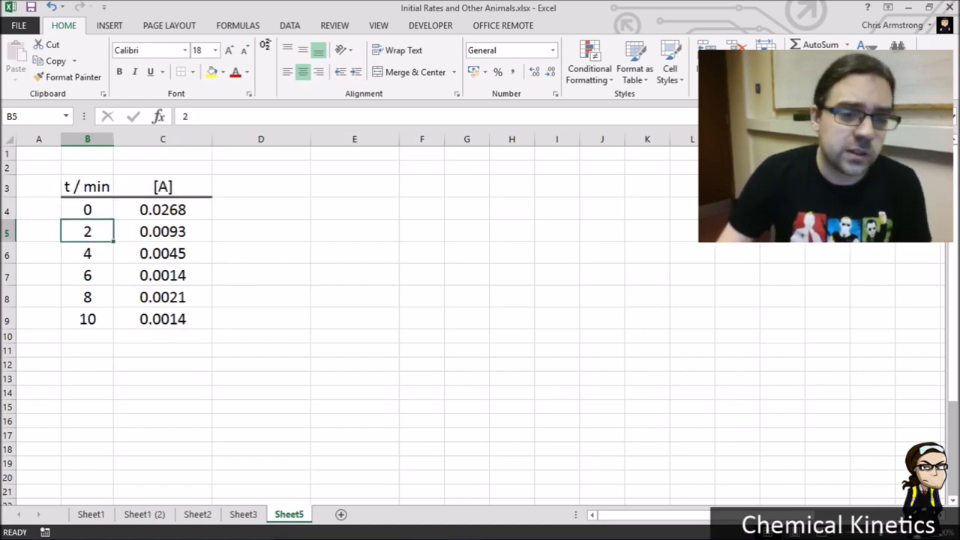
Try displaying the [A] values in C4:C9 with five and three decimal places, and return them to four.
{"action": "mouse_move", "coordinate": [163, 210]}
{"action": "left_mouse_down"}
{"action": "mouse_move", "coordinate": [163, 297]}
{"action": "mouse_move", "coordinate": [163, 210]}
{"action": "left_mouse_up"}
{"action": "left_click", "coordinate": [534, 72]}
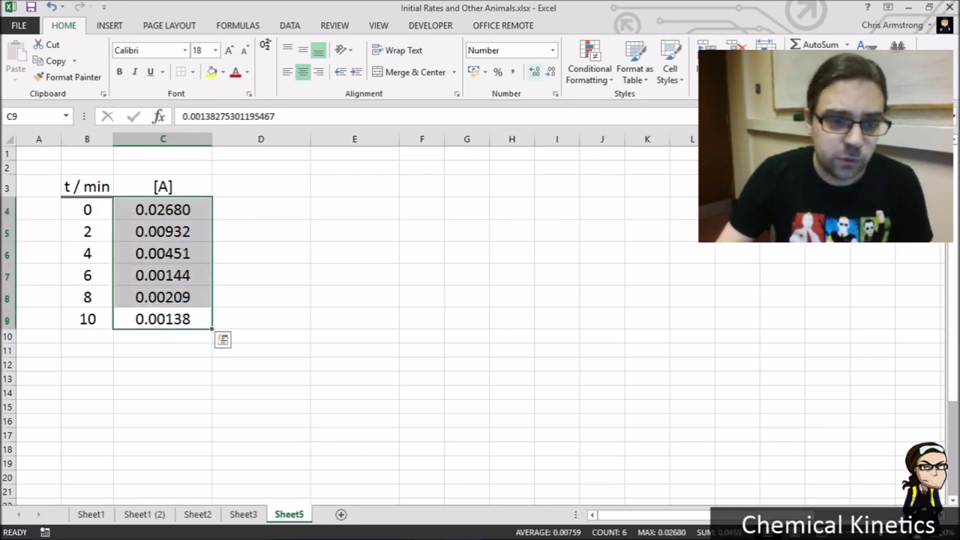
{"action": "left_click", "coordinate": [551, 72]}
{"action": "left_click", "coordinate": [551, 72]}
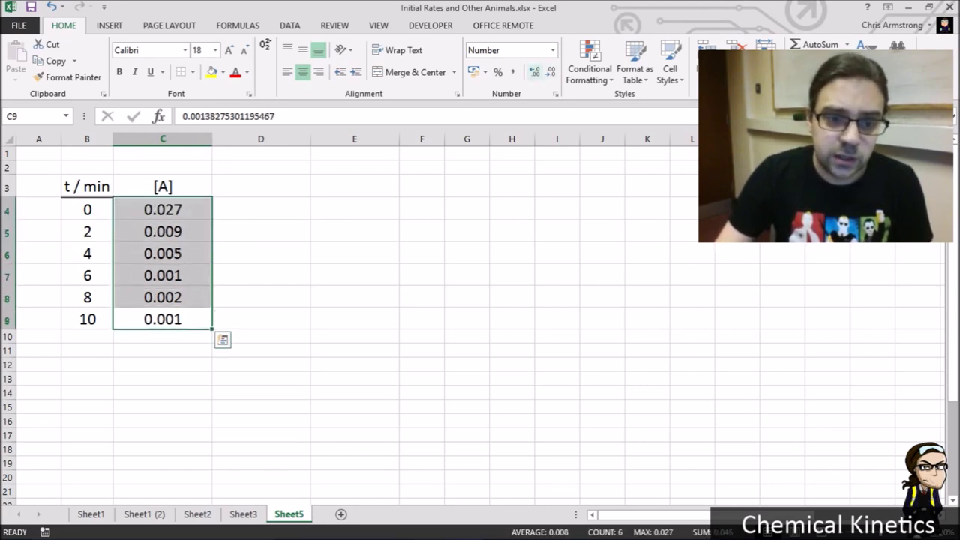
{"action": "left_click", "coordinate": [534, 72]}
{"action": "left_click", "coordinate": [535, 72]}
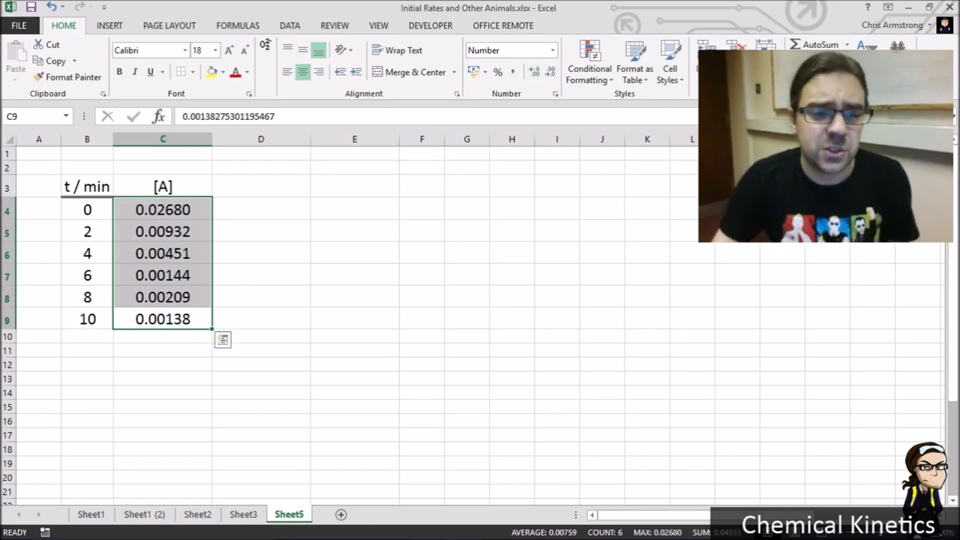
{"action": "left_click", "coordinate": [163, 254]}
{"action": "left_click_drag", "start_coordinate": [163, 210], "coordinate": [163, 320]}
{"action": "left_click", "coordinate": [551, 72]}
{"action": "left_click", "coordinate": [261, 210]}
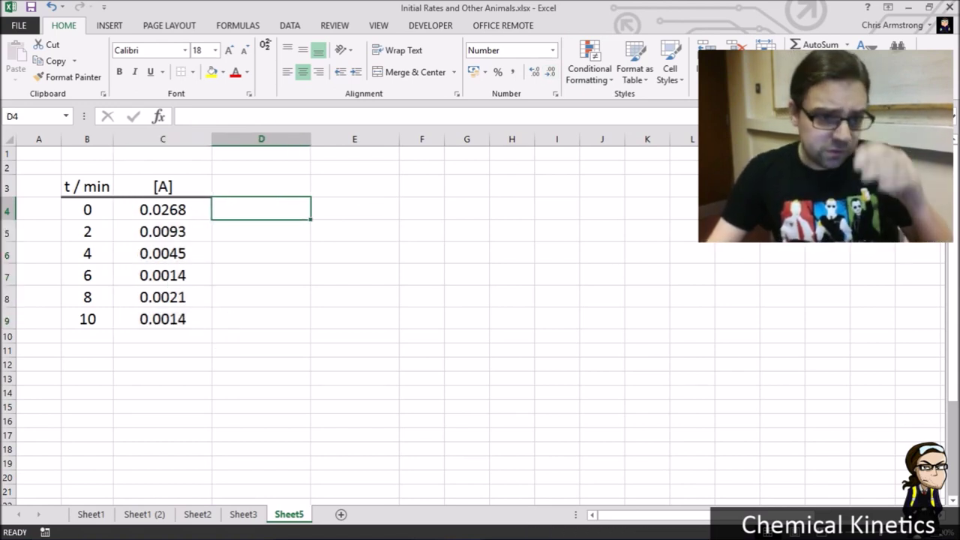
Apply blue gradient-fill data bars as conditional formatting to the [A] values in C4:C9.
{"action": "left_click_drag", "start_coordinate": [87, 186], "coordinate": [163, 319]}
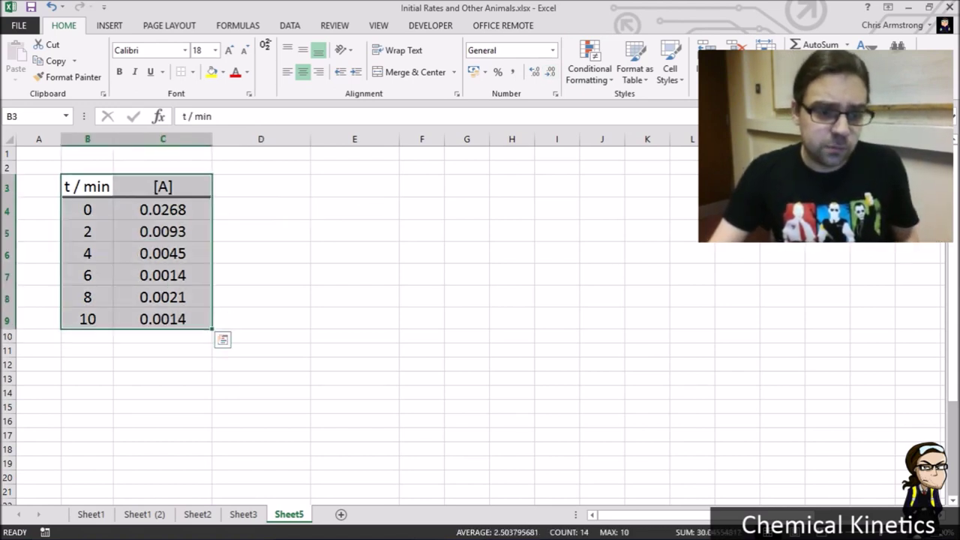
{"action": "left_click", "coordinate": [163, 210]}
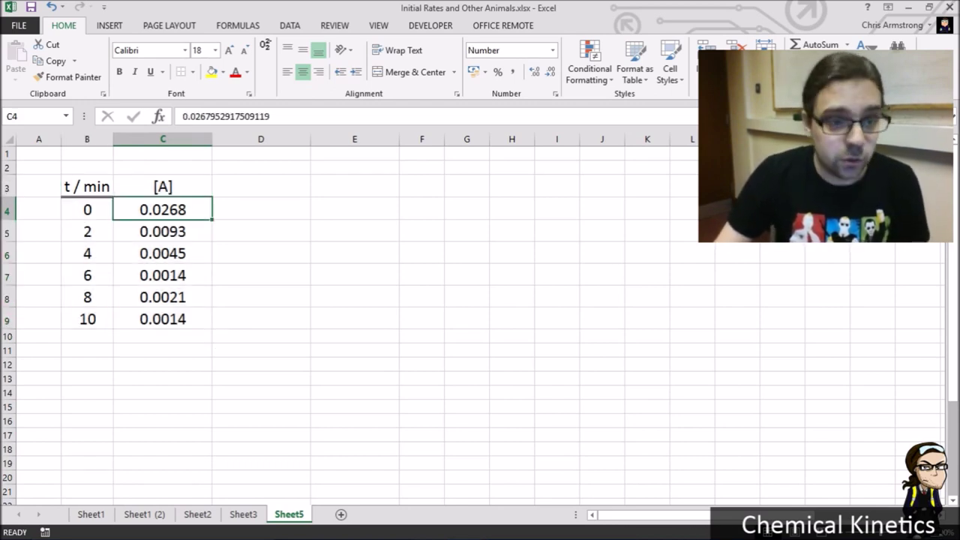
{"action": "left_click_drag", "start_coordinate": [163, 210], "coordinate": [162, 318]}
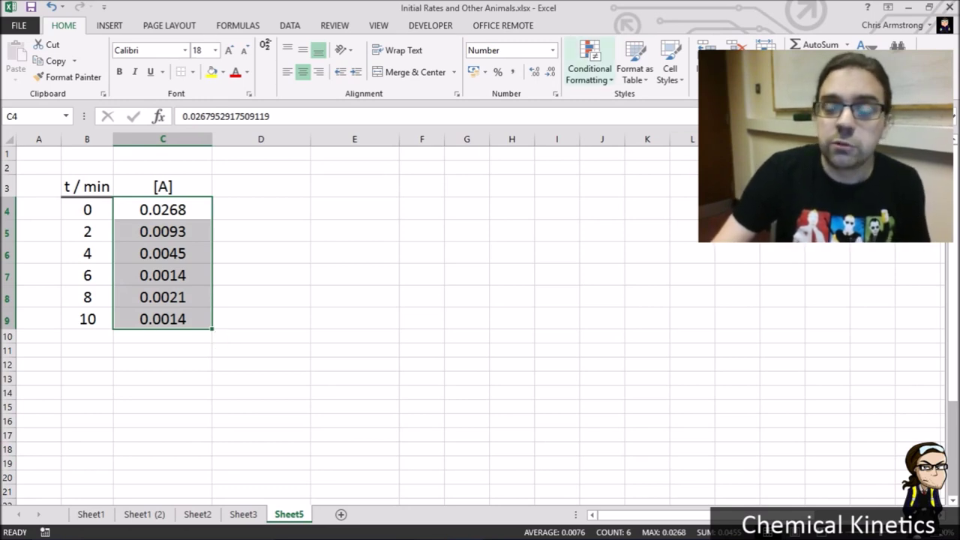
{"action": "left_click", "coordinate": [590, 67]}
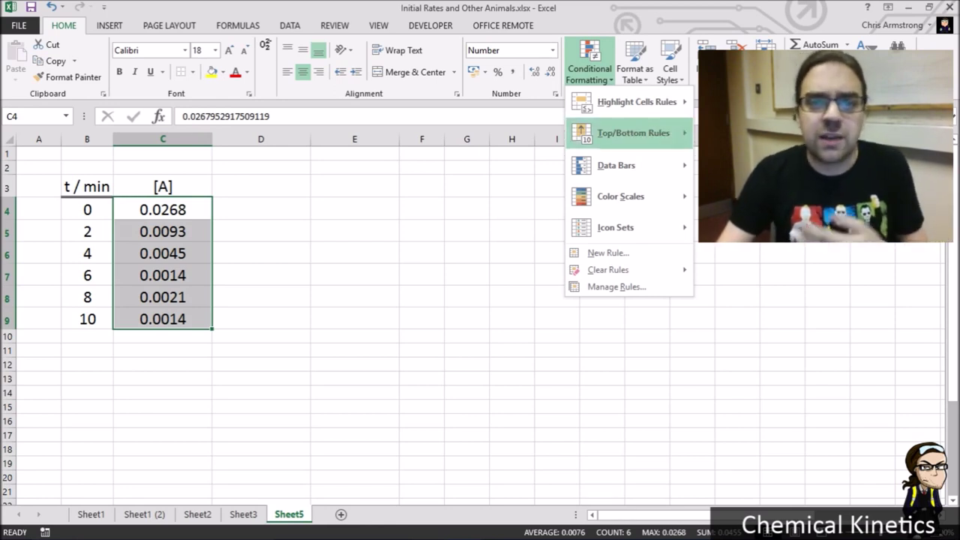
{"action": "mouse_move", "coordinate": [634, 133]}
{"action": "mouse_move", "coordinate": [615, 165]}
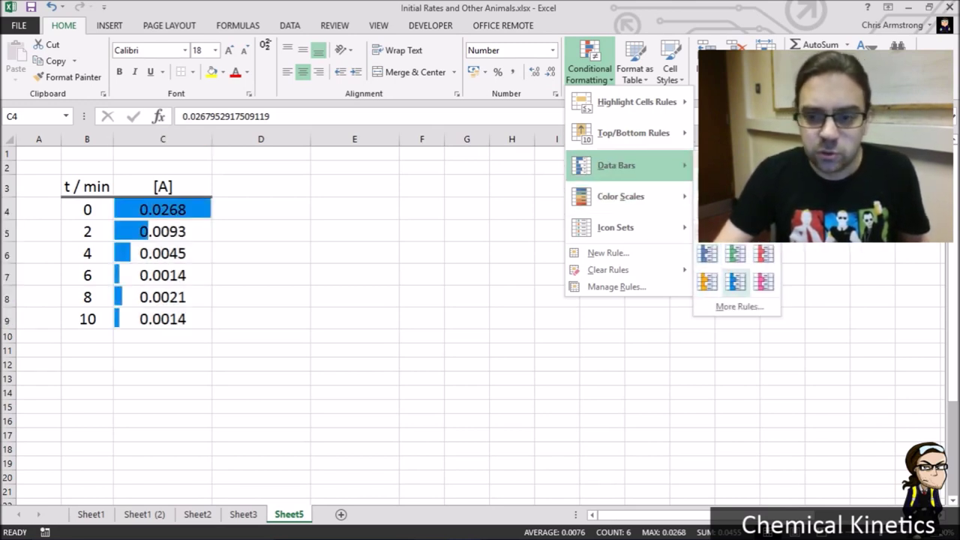
{"action": "left_click", "coordinate": [707, 181]}
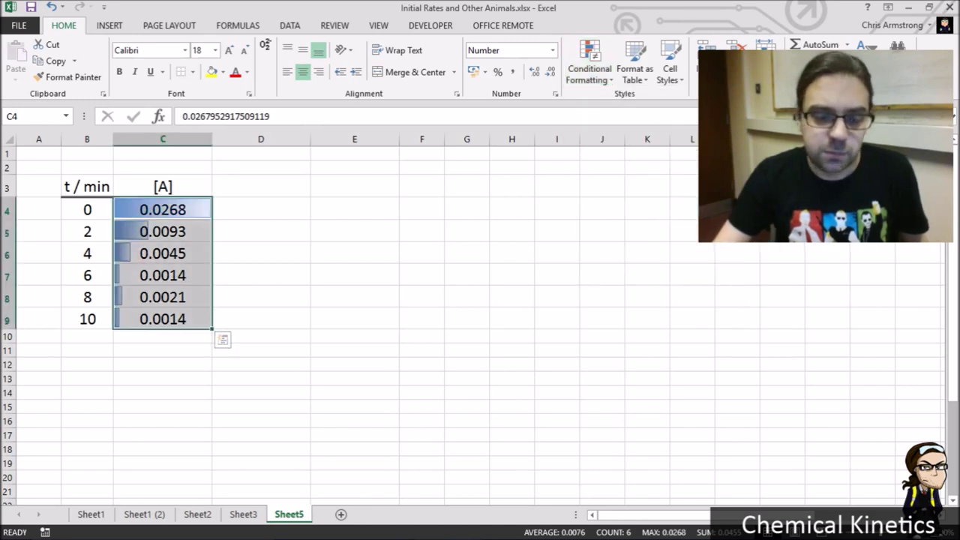
{"action": "left_click", "coordinate": [261, 209]}
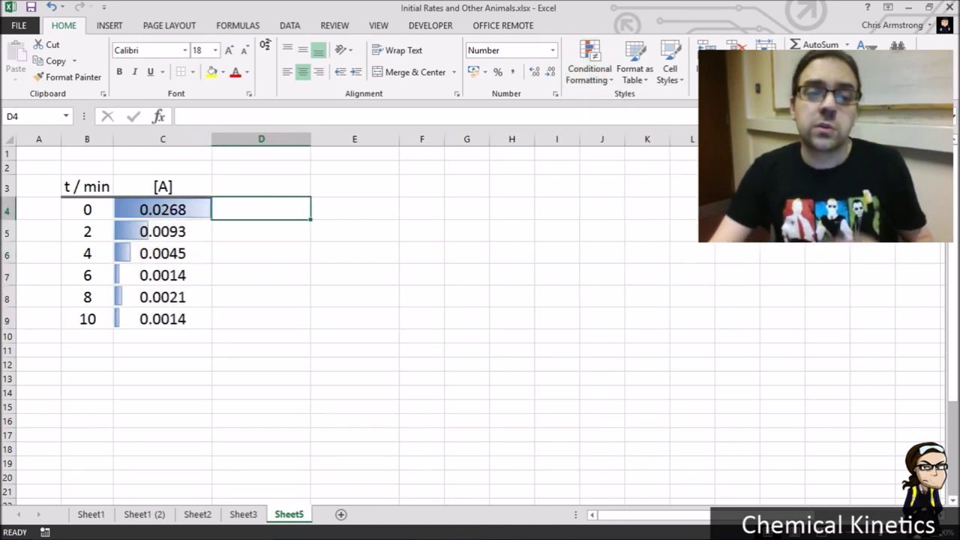
{"action": "left_click", "coordinate": [162, 210]}
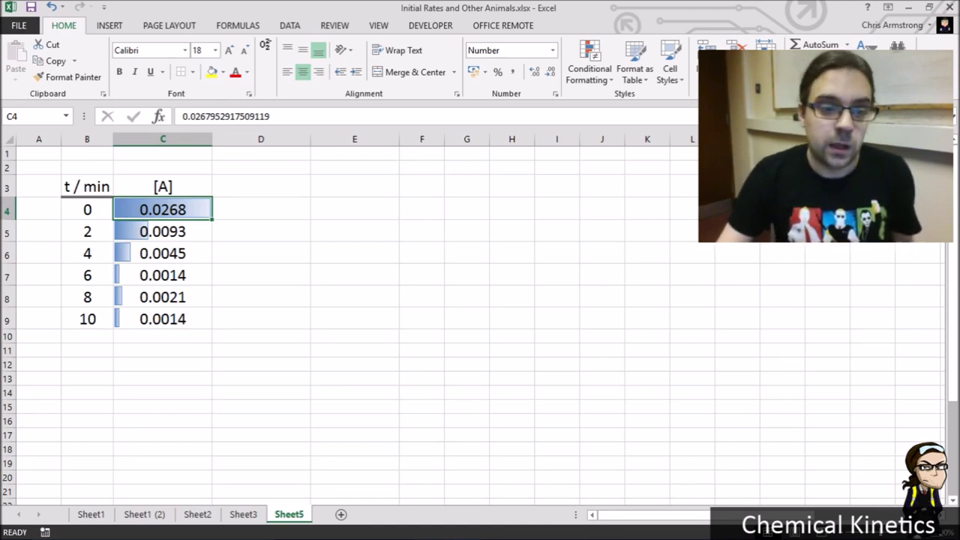
{"action": "left_click", "coordinate": [163, 319]}
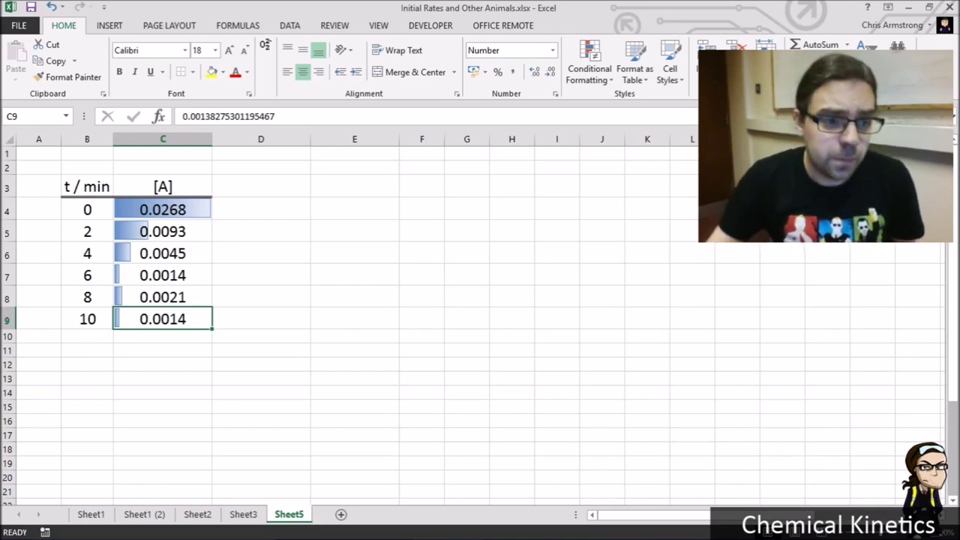
Define the workbook-scoped name t_min for the time values in B4:B9.
{"action": "left_click", "coordinate": [87, 209]}
{"action": "key", "text": "ctrl+shift+Down"}
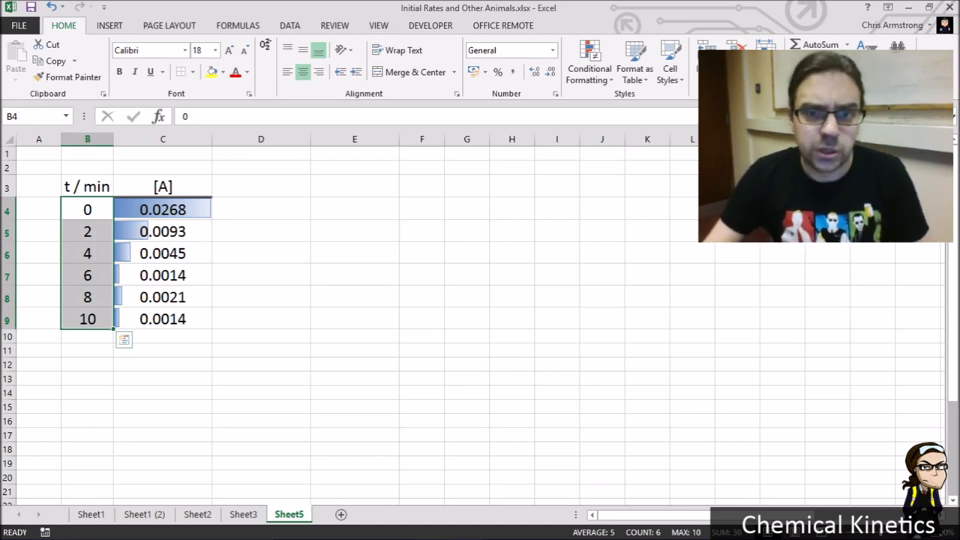
{"action": "right_click", "coordinate": [79, 217]}
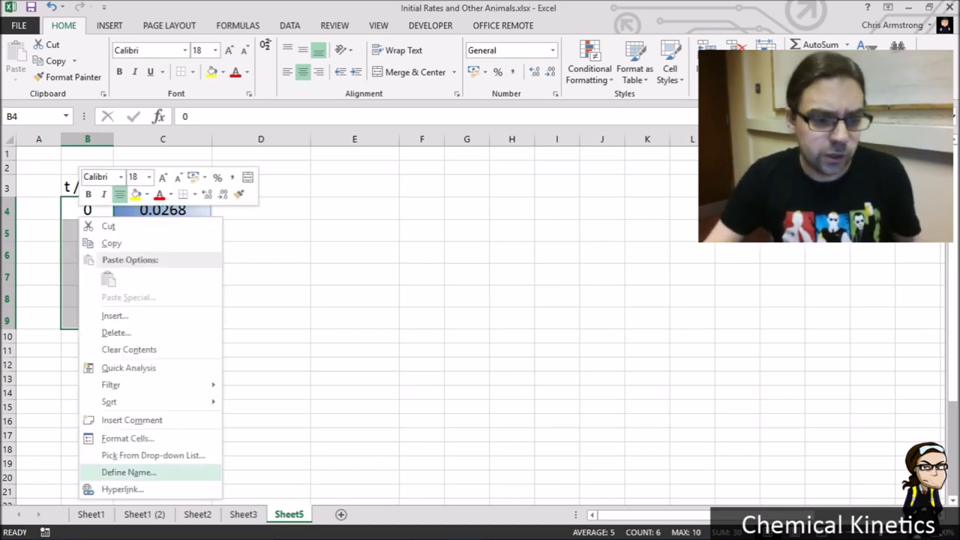
{"action": "left_click", "coordinate": [128, 472]}
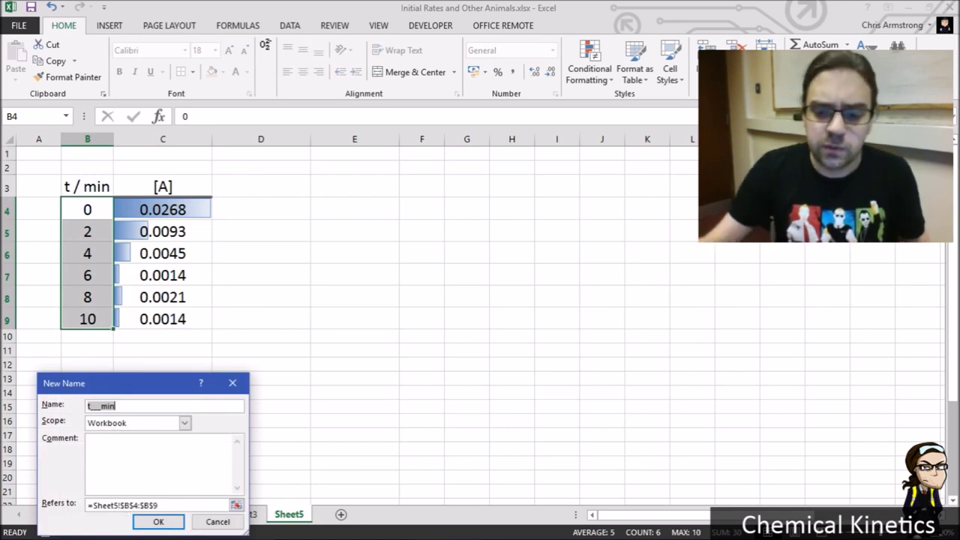
{"action": "type", "text": "t"}
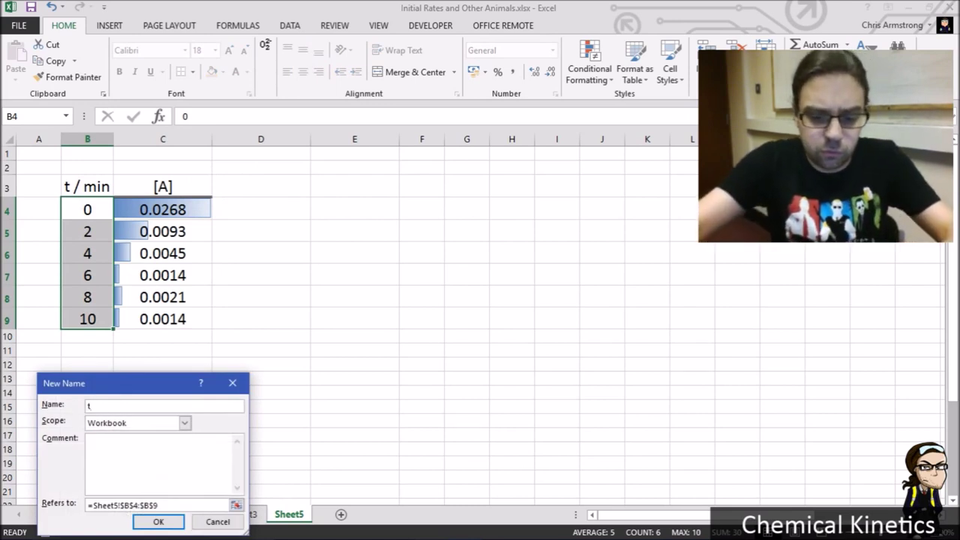
{"action": "type", "text": "_min"}
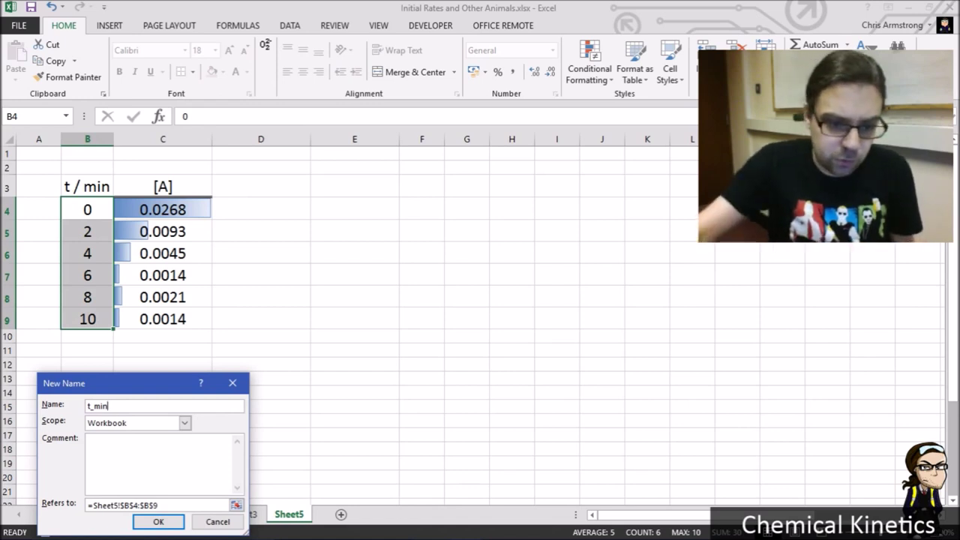
{"action": "key", "text": "Return"}
Define the workbook-scoped name A for the concentration values in C4:C9.
{"action": "key", "text": "Right"}
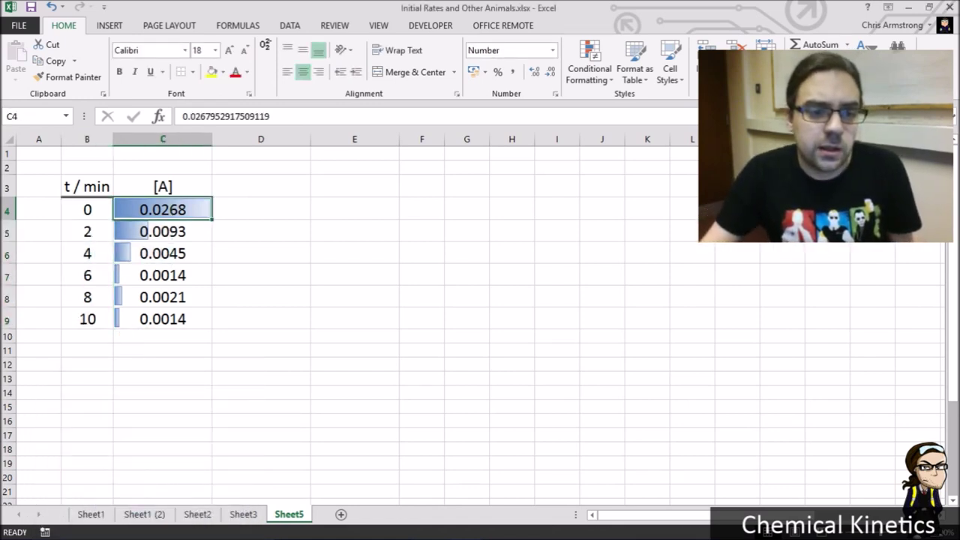
{"action": "key", "text": "shift+Down"}
{"action": "key", "text": "shift+Down"}
{"action": "key", "text": "shift+Down"}
{"action": "key", "text": "shift+Down"}
{"action": "key", "text": "shift+Down"}
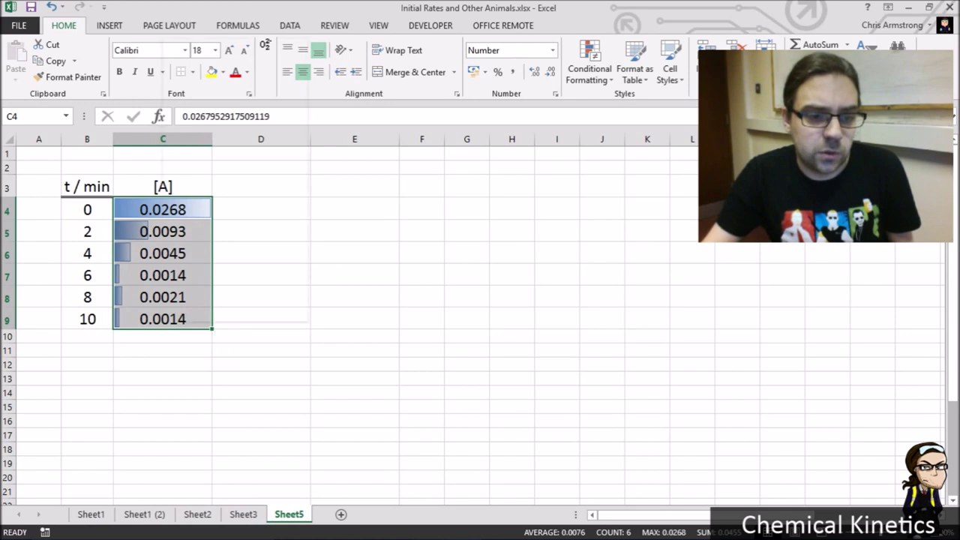
{"action": "key", "text": "shift+F10"}
{"action": "key", "text": "Up"}
{"action": "key", "text": "Up"}
{"action": "key", "text": "Return"}
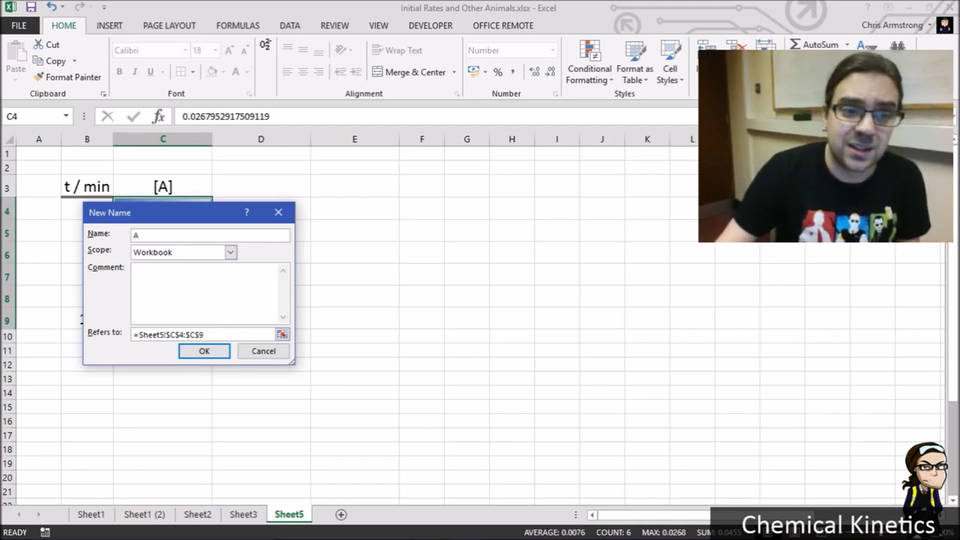
{"action": "left_click", "coordinate": [204, 351]}
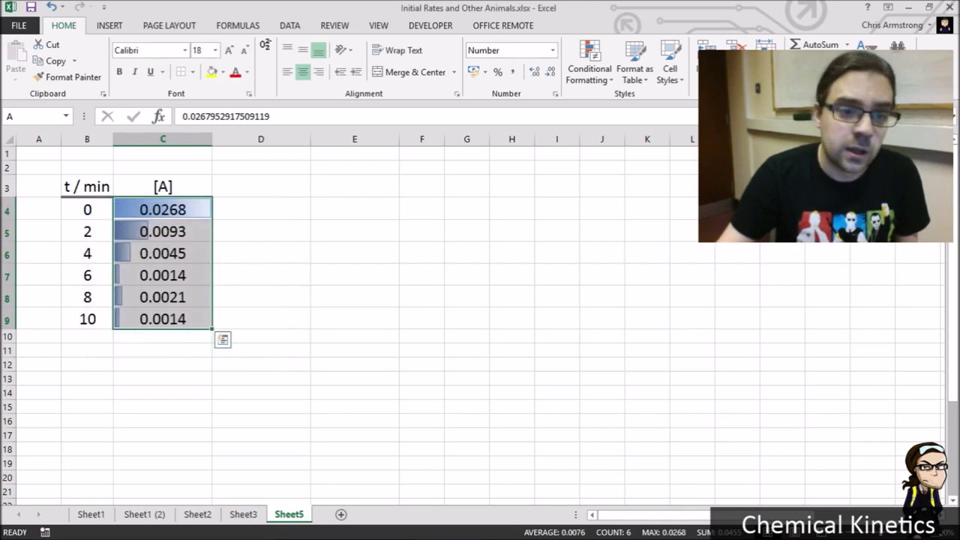
{"action": "left_click", "coordinate": [261, 209]}
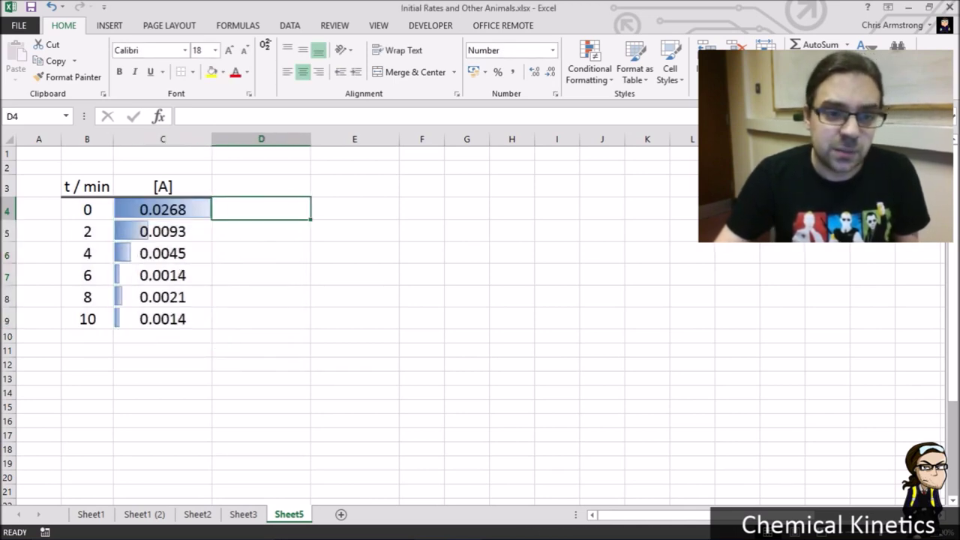
Check the defined names A and t_min by selecting the range each one refers to, and review the list of names.
{"action": "left_click", "coordinate": [163, 209]}
{"action": "left_click", "coordinate": [66, 116]}
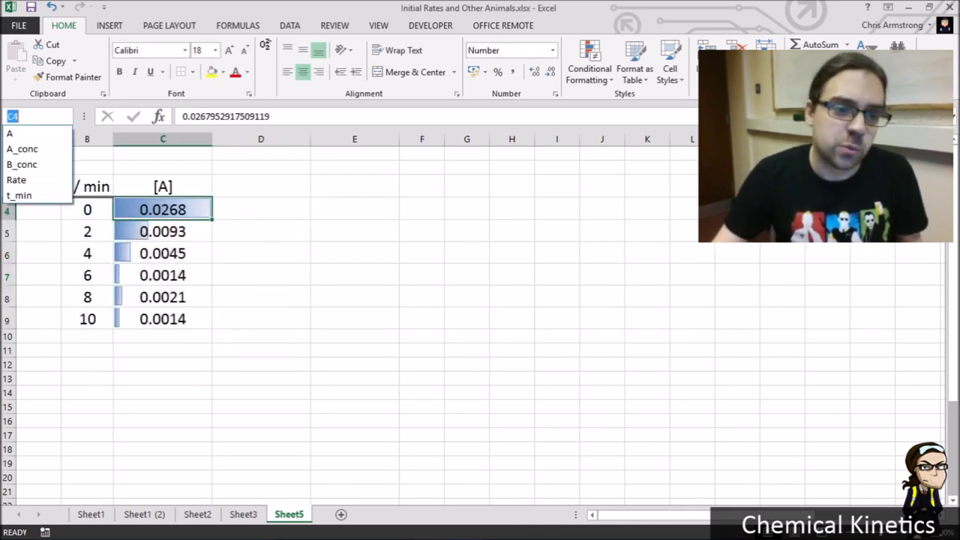
{"action": "left_click", "coordinate": [12, 129]}
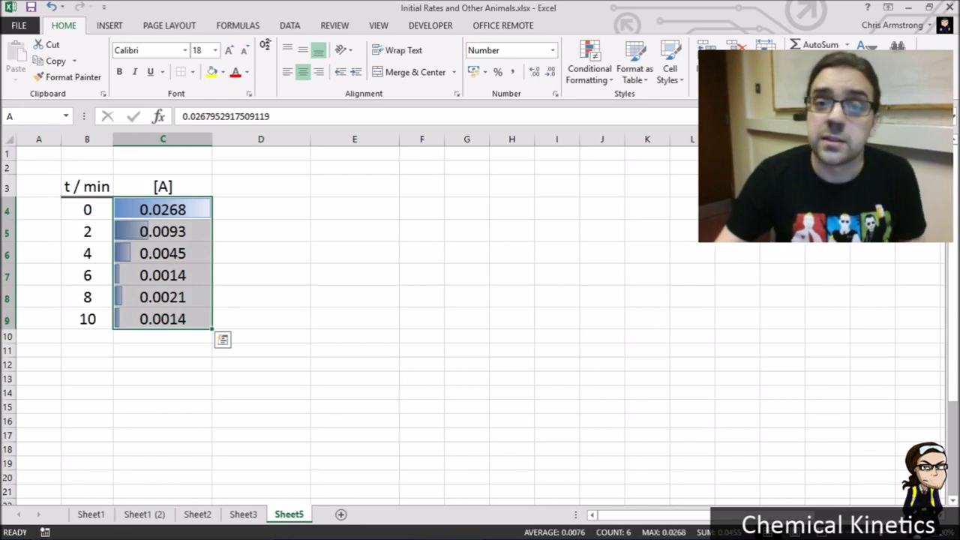
{"action": "left_click", "coordinate": [66, 117]}
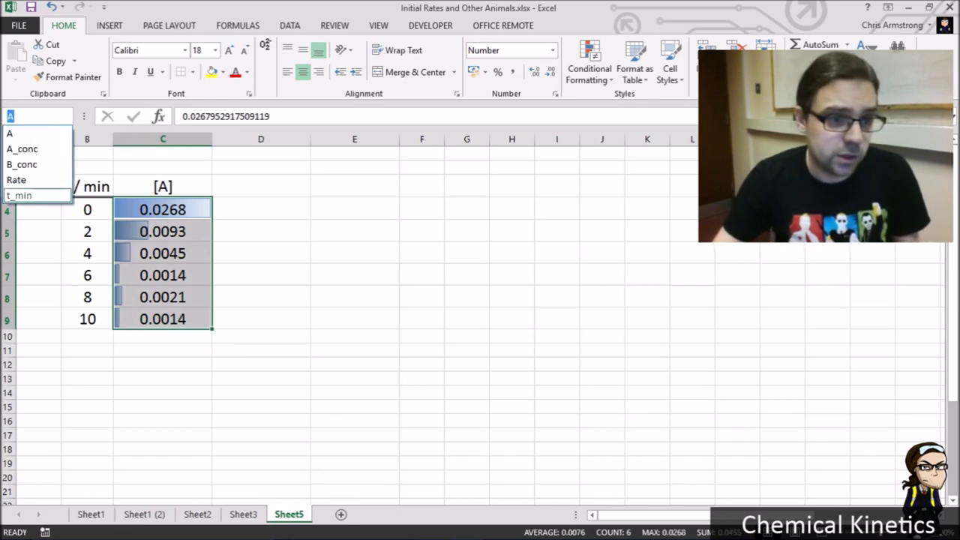
{"action": "left_click", "coordinate": [19, 195]}
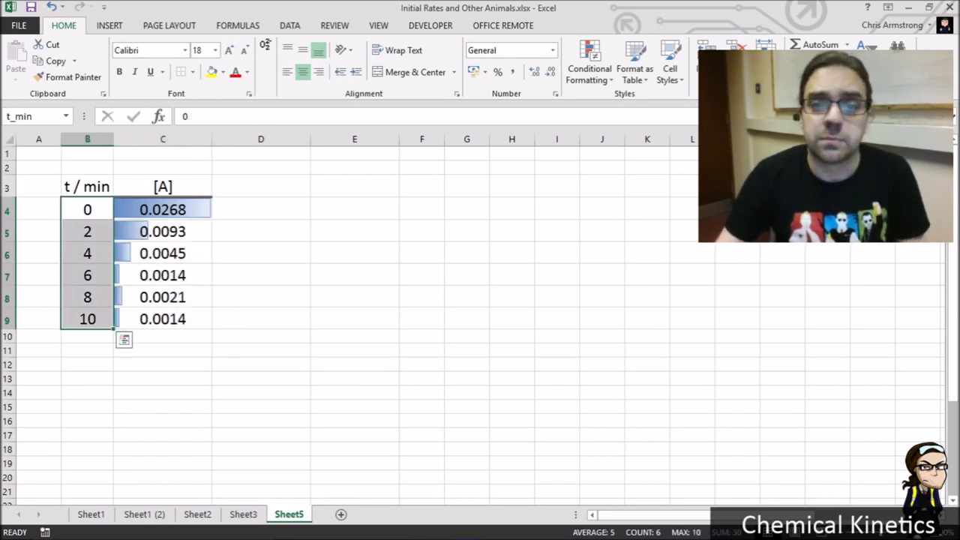
{"action": "left_click", "coordinate": [163, 210]}
{"action": "left_click", "coordinate": [66, 116]}
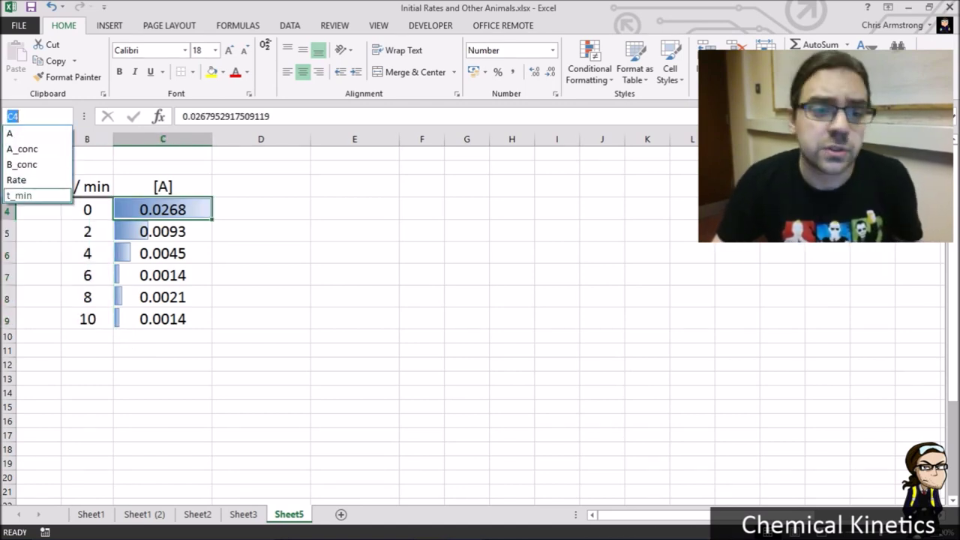
{"action": "left_click", "coordinate": [261, 186]}
{"action": "left_click", "coordinate": [261, 186]}
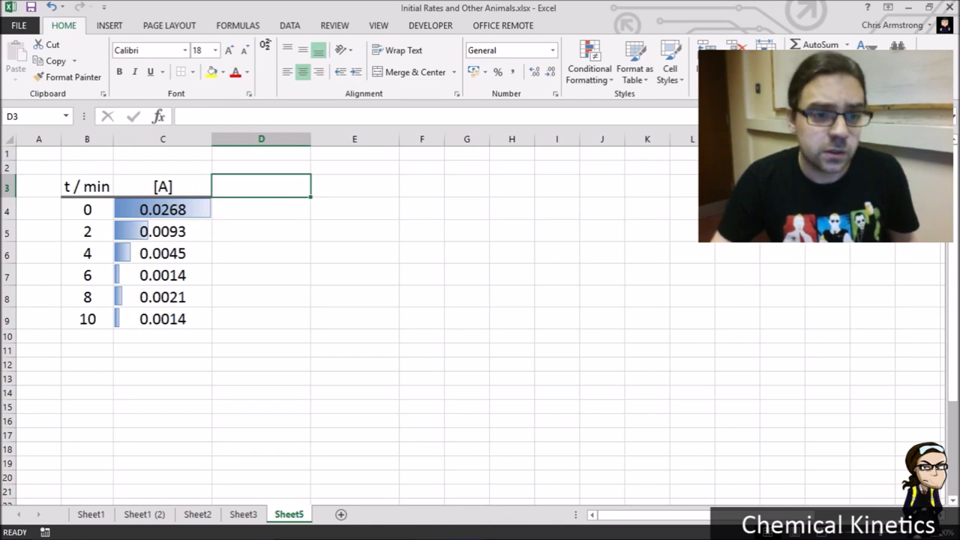
Insert a markers-only scatter chart of [A] against t / min from B3:C9.
{"action": "left_click_drag", "start_coordinate": [87, 187], "coordinate": [163, 319]}
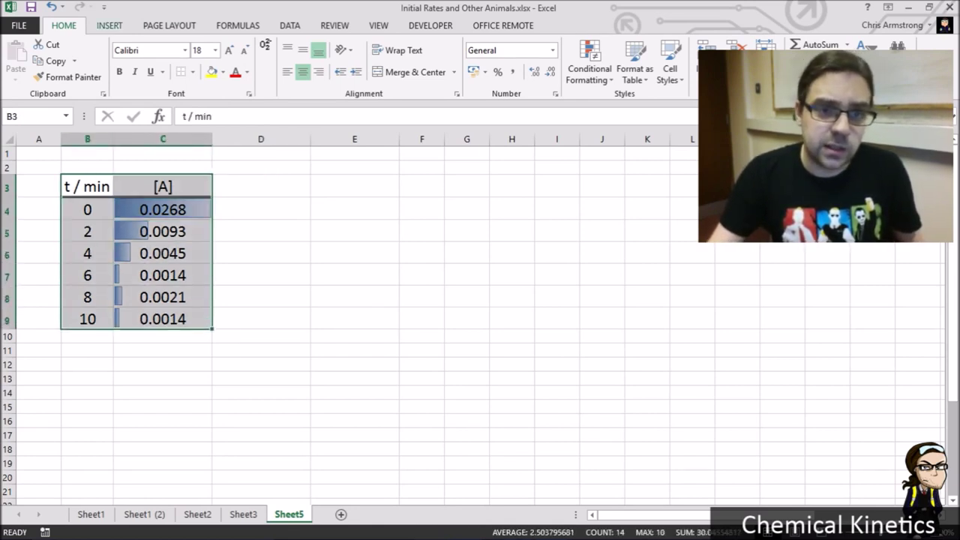
{"action": "left_click", "coordinate": [110, 25]}
{"action": "left_click", "coordinate": [459, 76]}
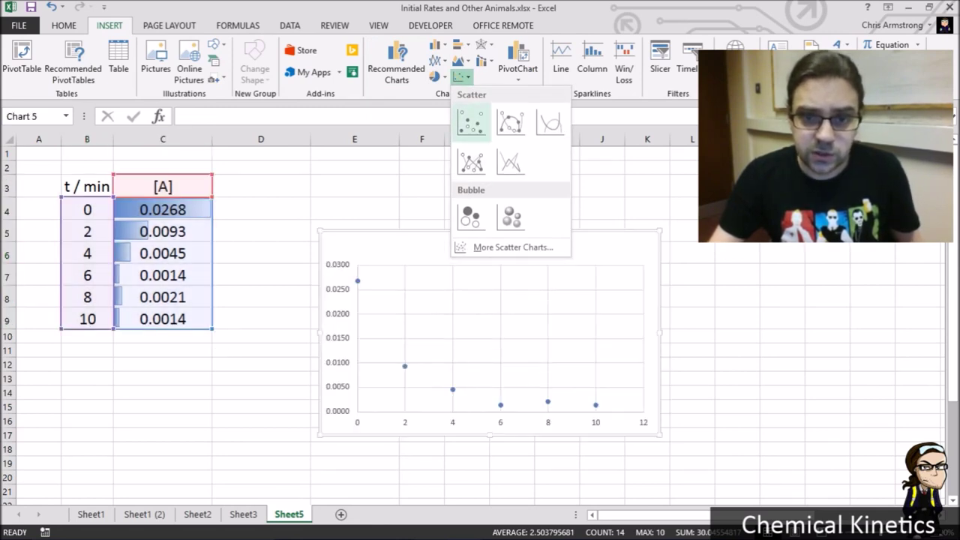
{"action": "left_click", "coordinate": [470, 122]}
Move the [A] scatter chart below the data table and enlarge it.
{"action": "left_click_drag", "start_coordinate": [428, 244], "coordinate": [138, 284]}
{"action": "left_click_drag", "start_coordinate": [370, 474], "coordinate": [436, 502]}
{"action": "scroll", "coordinate": [465, 326], "scroll_direction": "down", "scroll_amount": 2}
{"action": "scroll", "coordinate": [465, 326], "scroll_direction": "up", "scroll_amount": 2}
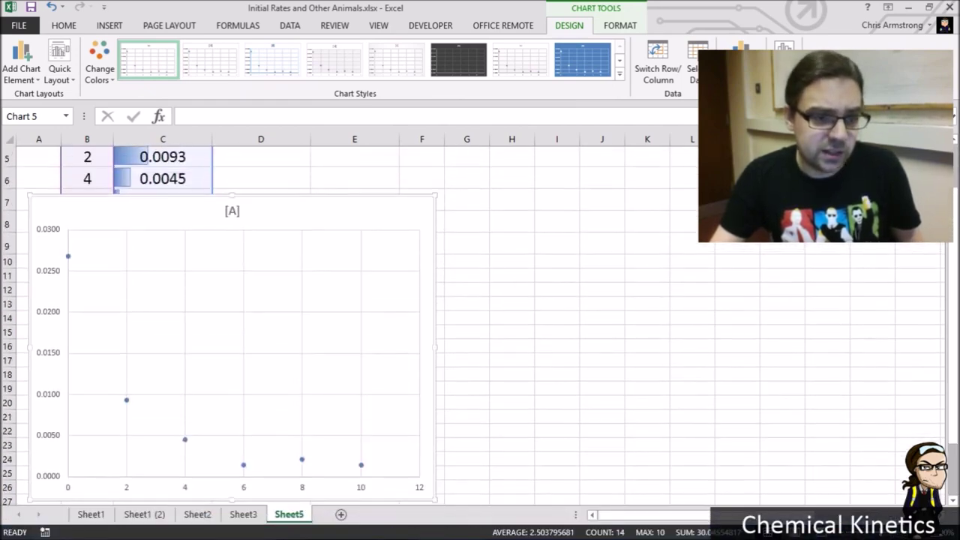
{"action": "left_click_drag", "start_coordinate": [435, 197], "coordinate": [539, 205]}
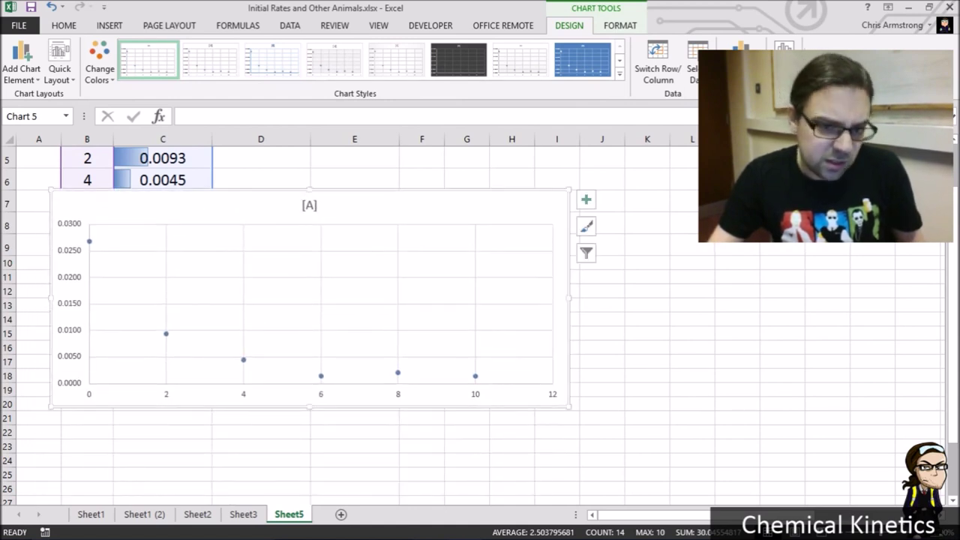
{"action": "left_click_drag", "start_coordinate": [310, 189], "coordinate": [346, 210]}
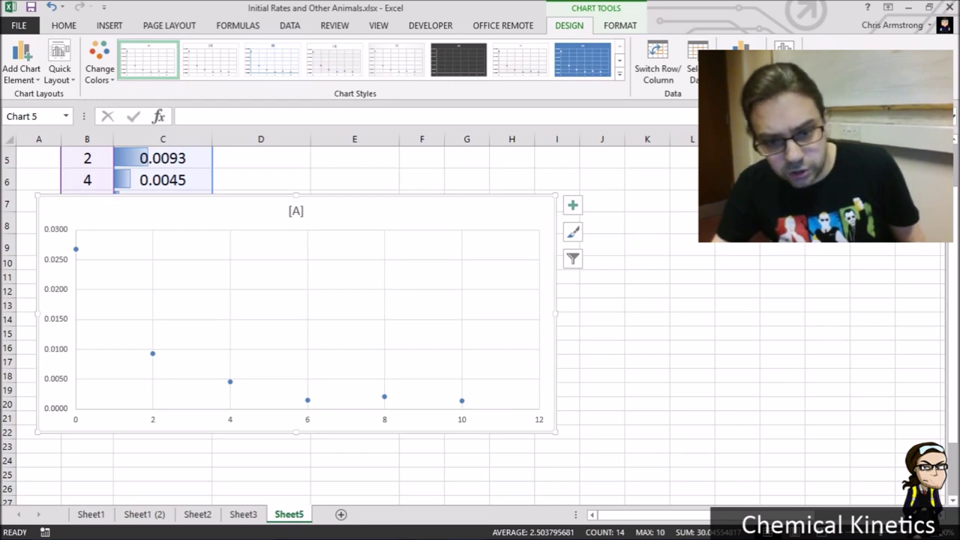
{"action": "left_click", "coordinate": [568, 405]}
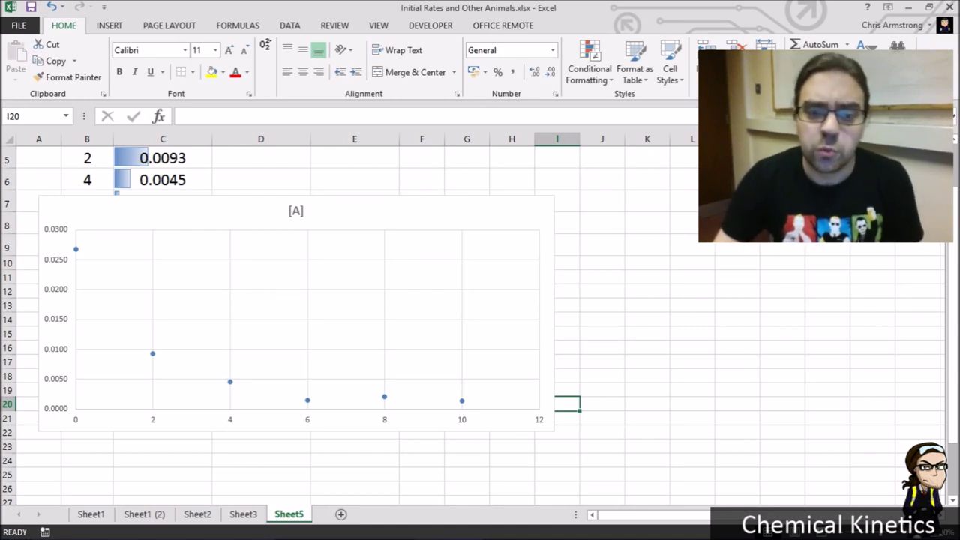
{"action": "left_click", "coordinate": [338, 204]}
{"action": "left_click_drag", "start_coordinate": [338, 203], "coordinate": [342, 287]}
Delete the [A] scatter chart from the worksheet.
{"action": "left_click", "coordinate": [353, 225]}
{"action": "scroll", "coordinate": [353, 225], "scroll_direction": "up", "scroll_amount": 2}
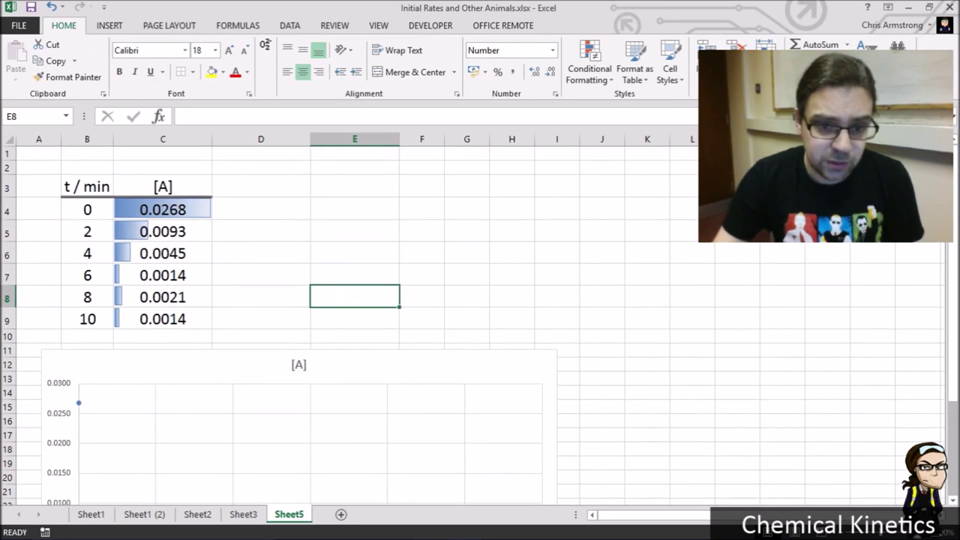
{"action": "left_click", "coordinate": [349, 362]}
{"action": "key", "text": "Delete"}
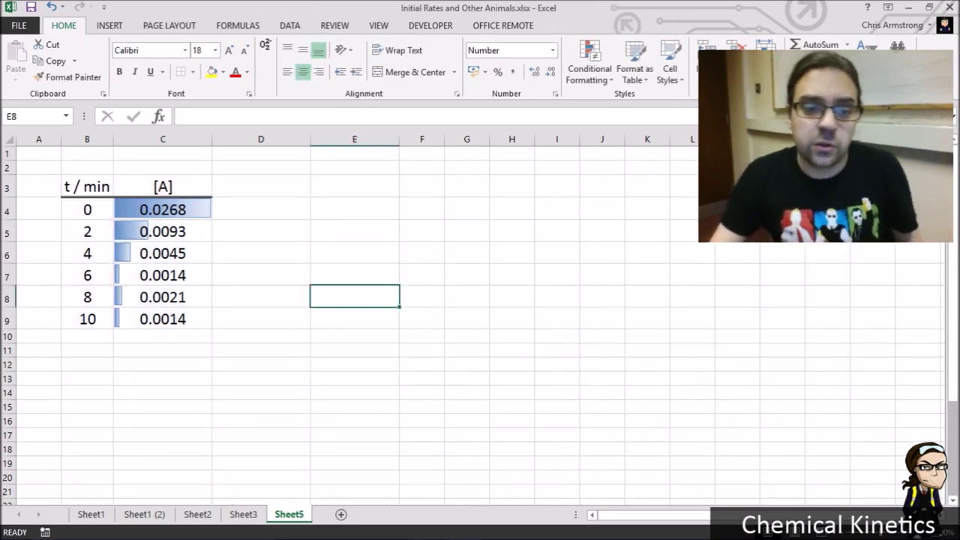
Fill the [A] header format across to D3:E3 and label the new columns "t / sec" and "ln[A]".
{"action": "left_click", "coordinate": [162, 187]}
{"action": "left_click_drag", "start_coordinate": [212, 196], "coordinate": [330, 192]}
{"action": "left_click", "coordinate": [261, 187]}
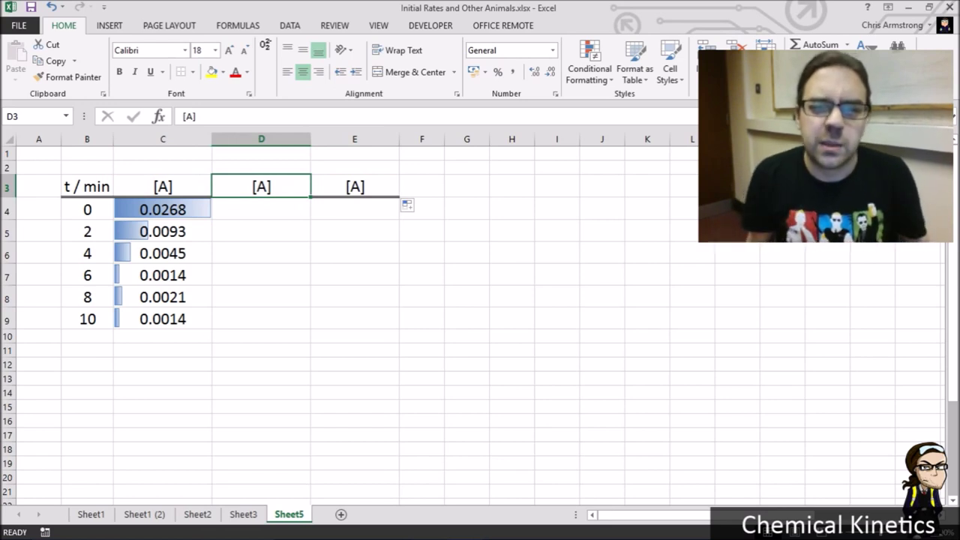
{"action": "type", "text": "t / sec"}
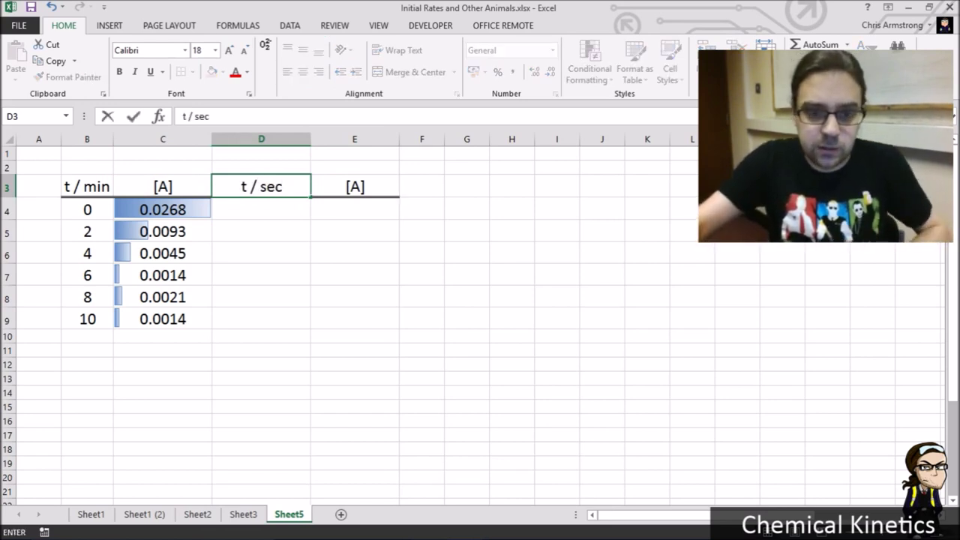
{"action": "key", "text": "Tab"}
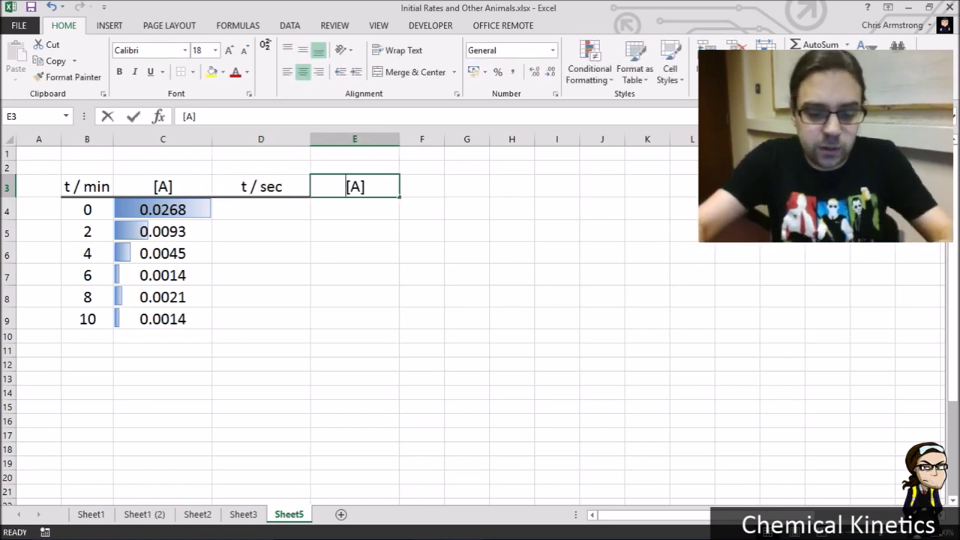
{"action": "type", "text": "ln[A]"}
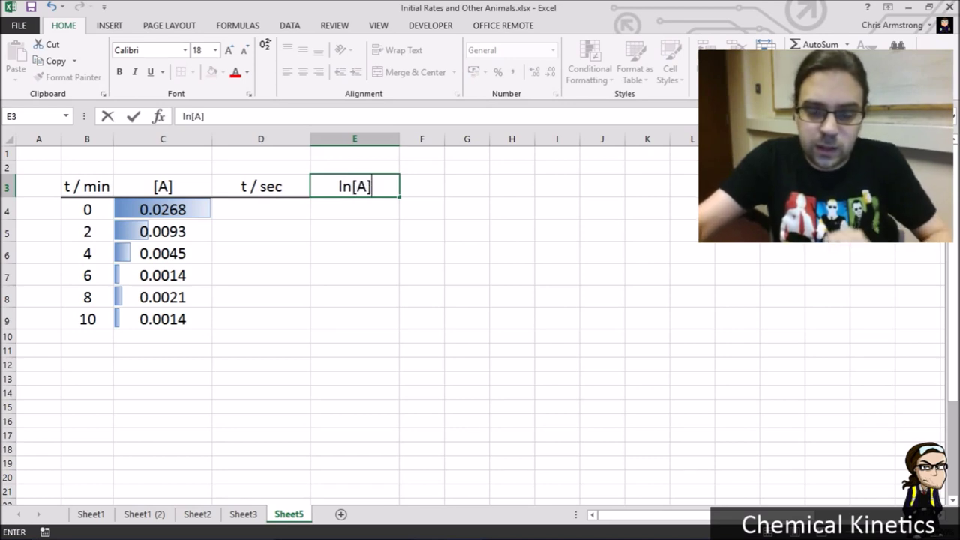
{"action": "key", "text": "Return"}
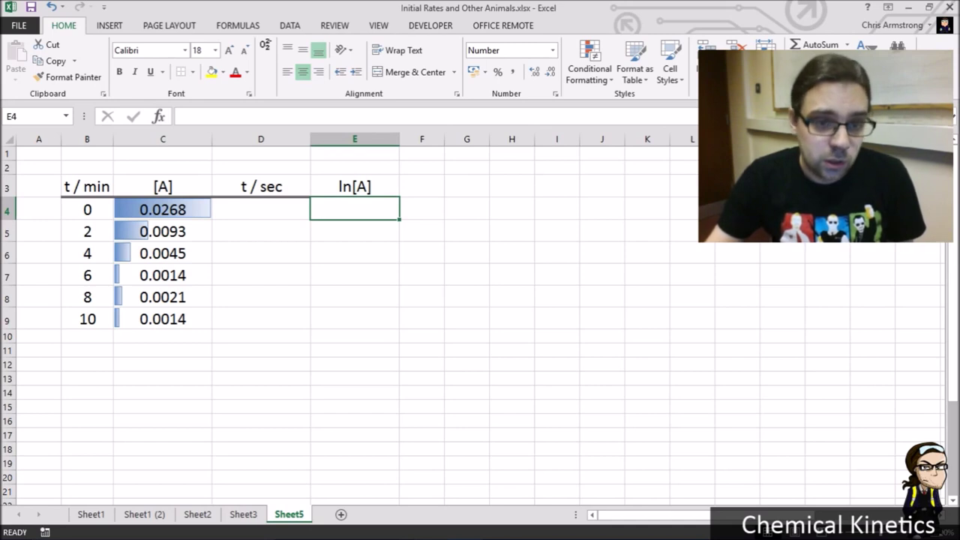
Define the workbook-scoped name t_sec for the empty t / sec cells D4:D9.
{"action": "left_click_drag", "start_coordinate": [261, 209], "coordinate": [261, 319]}
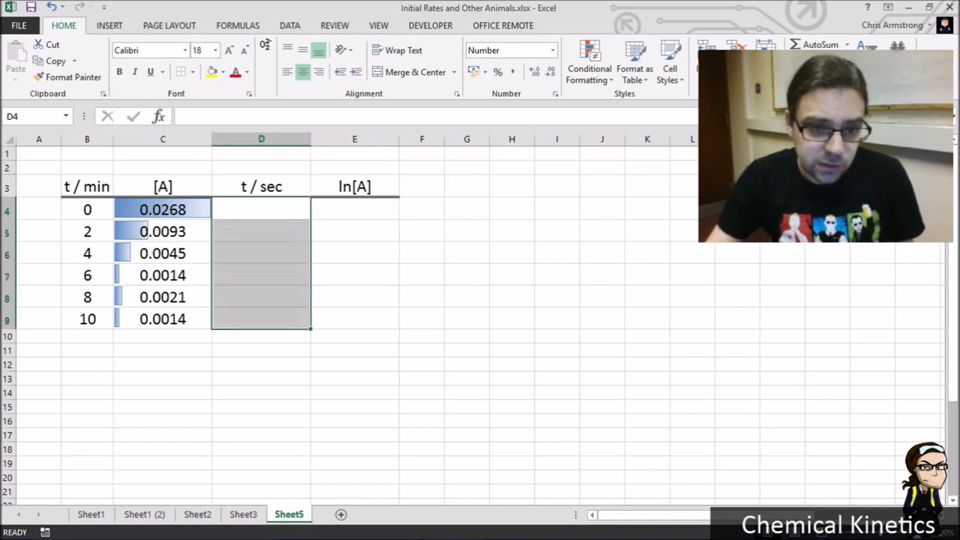
{"action": "right_click", "coordinate": [244, 321]}
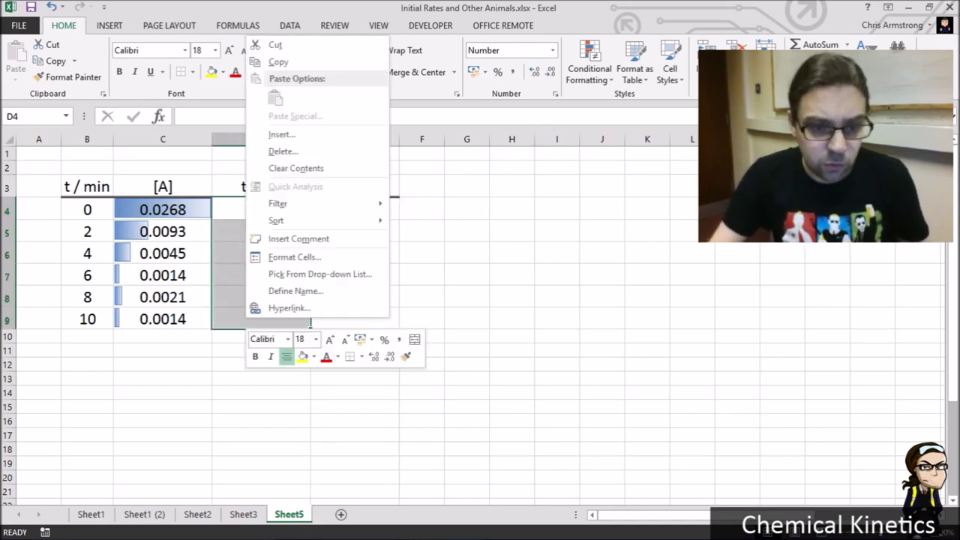
{"action": "left_click", "coordinate": [289, 290]}
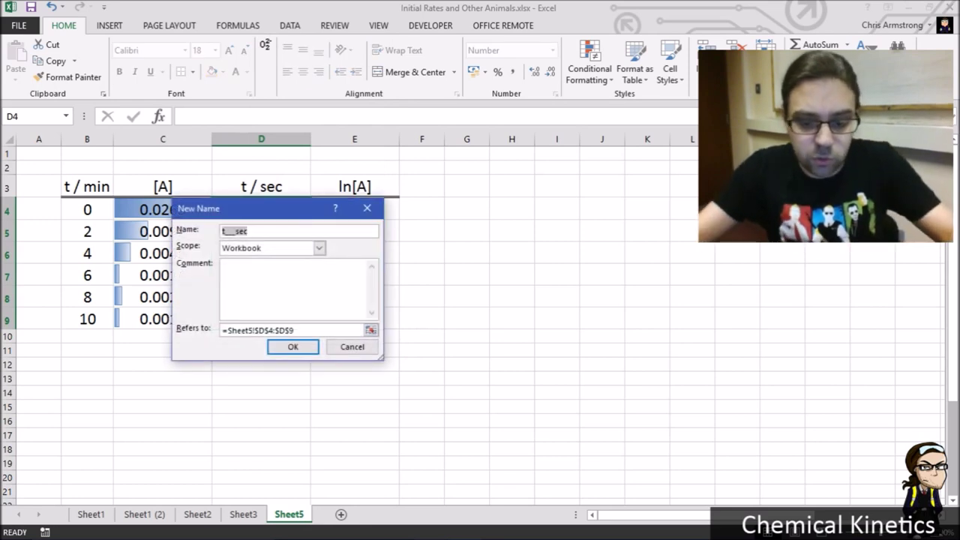
{"action": "type", "text": "t_sec"}
{"action": "key", "text": "Return"}
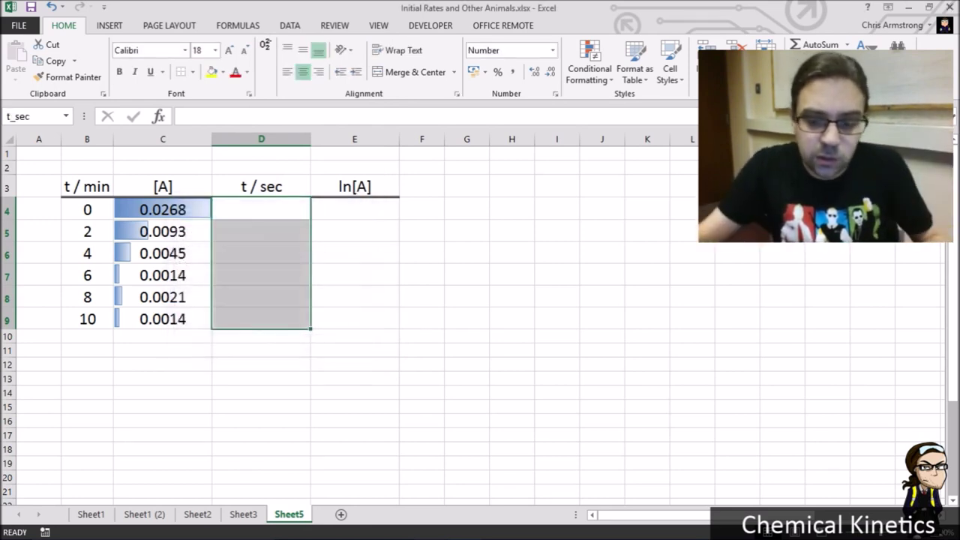
Define the workbook-scoped name ln_A for the empty ln[A] cells E4:E9.
{"action": "left_click_drag", "start_coordinate": [355, 210], "coordinate": [355, 320]}
{"action": "right_click", "coordinate": [353, 324]}
{"action": "left_click", "coordinate": [383, 293]}
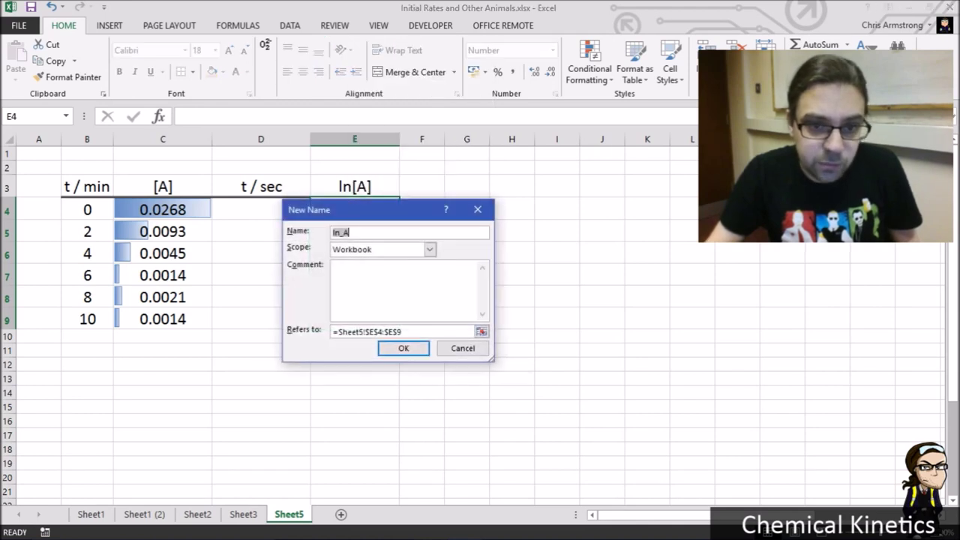
{"action": "key", "text": "Return"}
Check the defined name ln_A by selecting the range it refers to.
{"action": "left_click", "coordinate": [261, 351]}
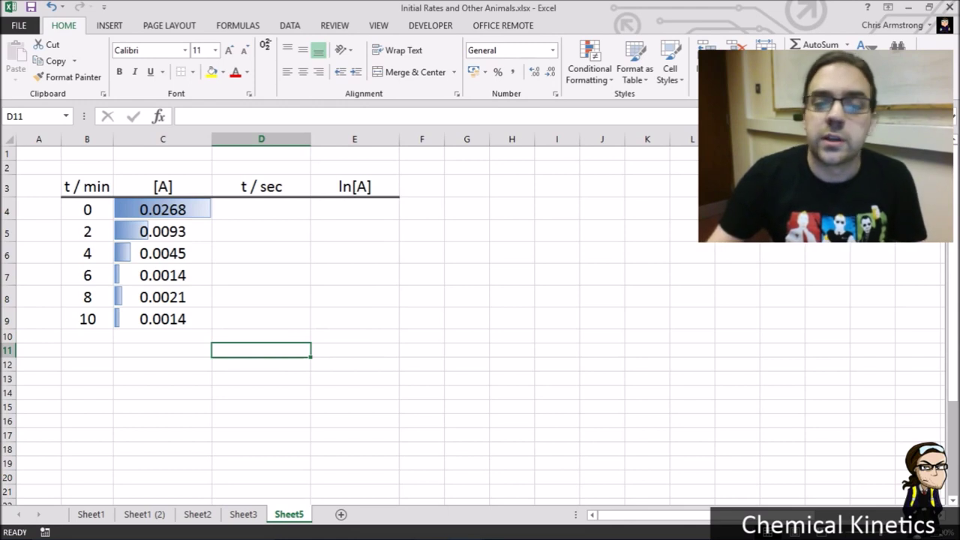
{"action": "left_click", "coordinate": [66, 117]}
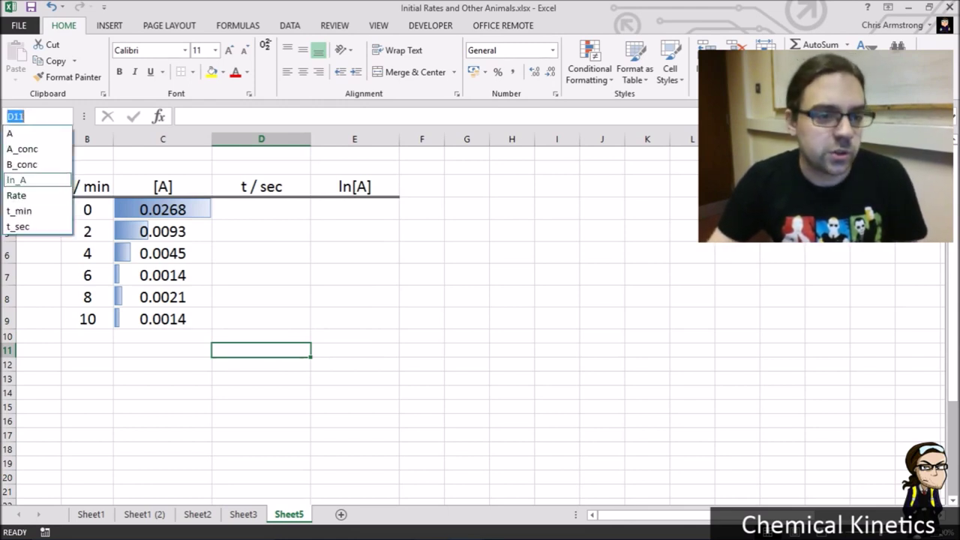
{"action": "left_click", "coordinate": [17, 178]}
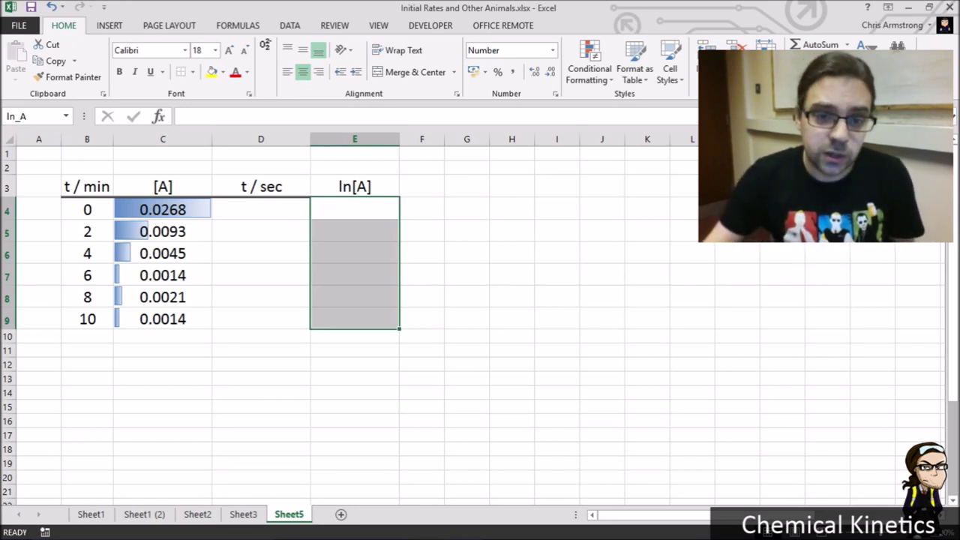
Try calculating ln[A] with =LN(C4) in E4 filled down to E9, and undo both the fill and the formula.
{"action": "left_click", "coordinate": [355, 209]}
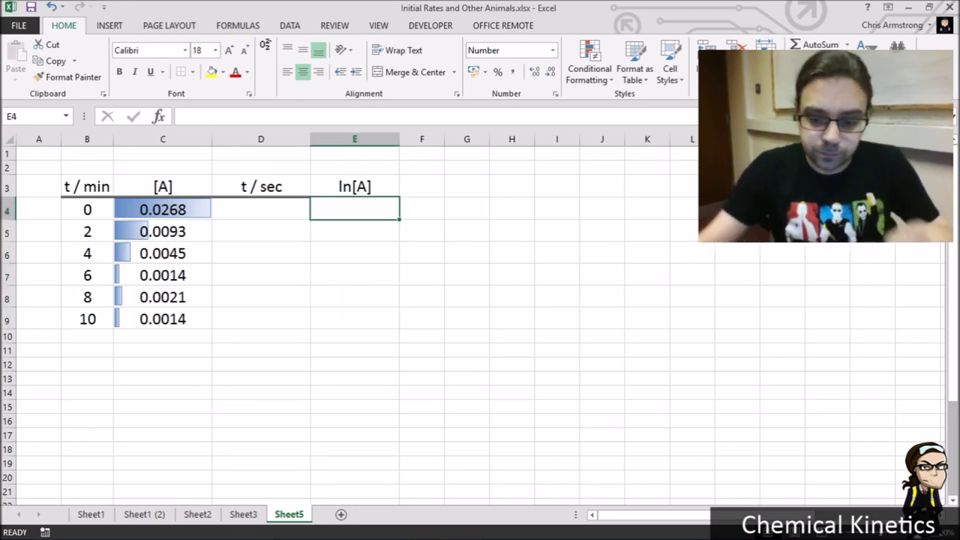
{"action": "type", "text": "==LN("}
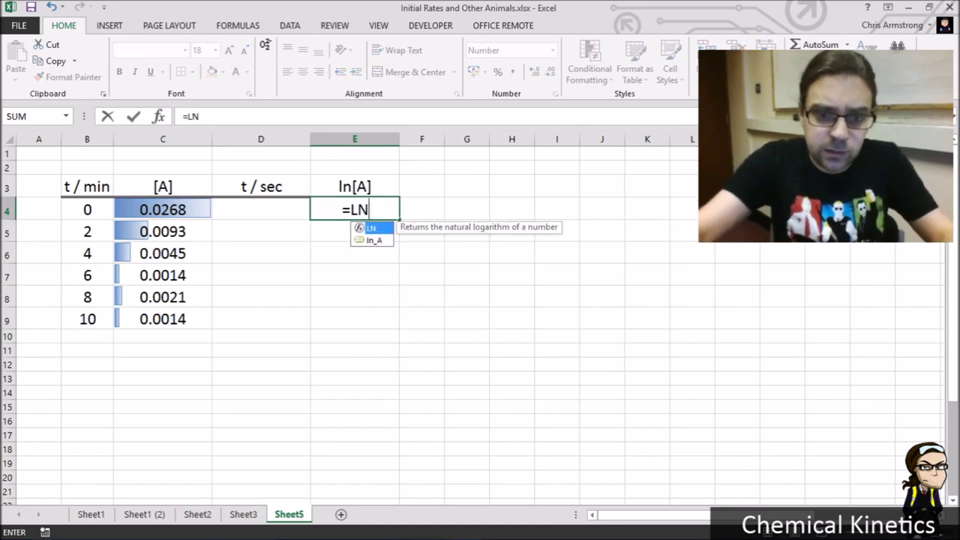
{"action": "left_click", "coordinate": [163, 209]}
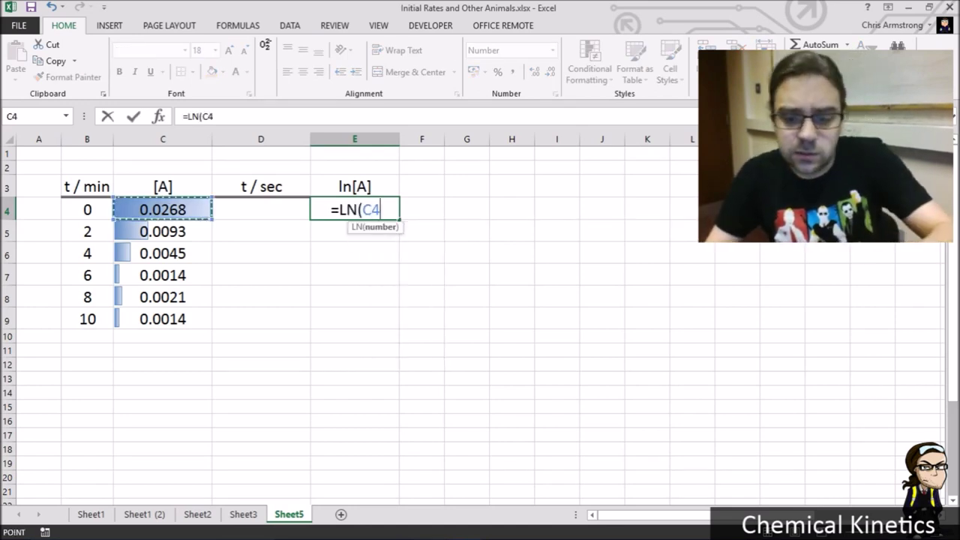
{"action": "type", "text": ")"}
{"action": "key", "text": "Return"}
{"action": "left_click", "coordinate": [355, 209]}
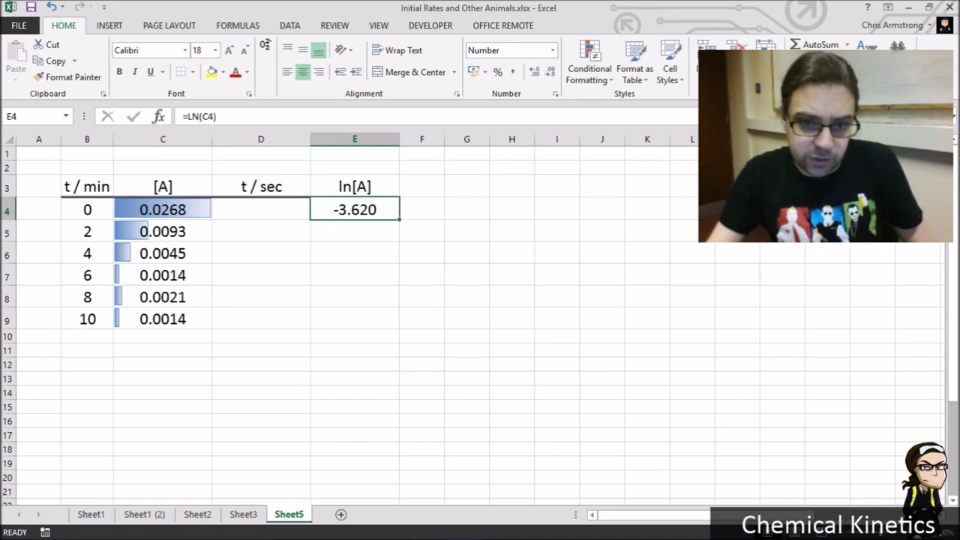
{"action": "left_click_drag", "start_coordinate": [400, 220], "coordinate": [400, 327]}
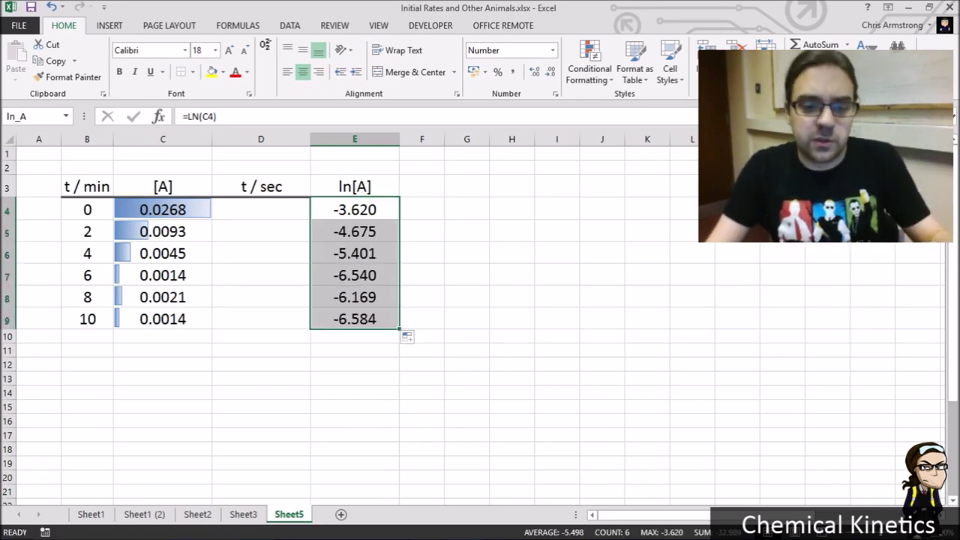
{"action": "key", "text": "ctrl+z"}
{"action": "key", "text": "ctrl+z"}
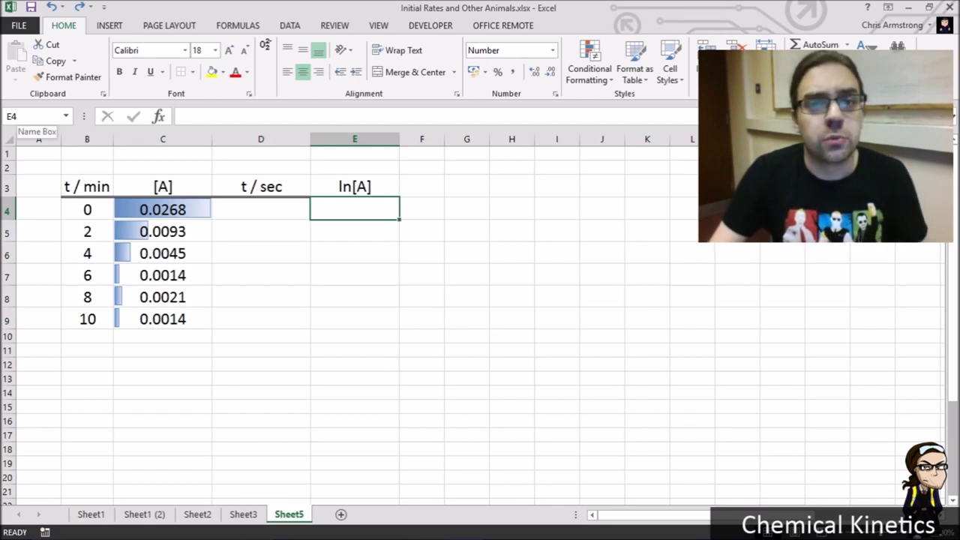
Select the named range ln_A and fill it with the array formula =LN(A).
{"action": "left_click", "coordinate": [66, 116]}
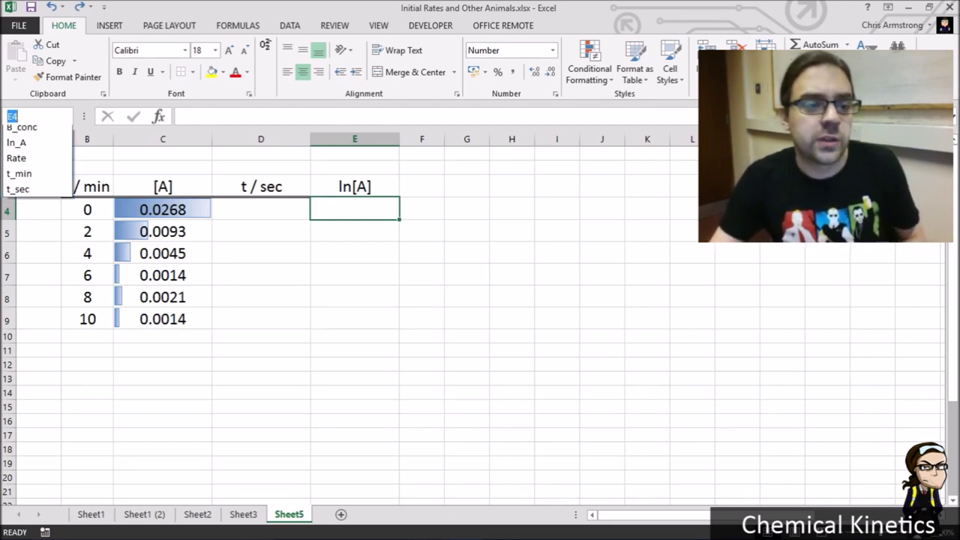
{"action": "left_click", "coordinate": [37, 180]}
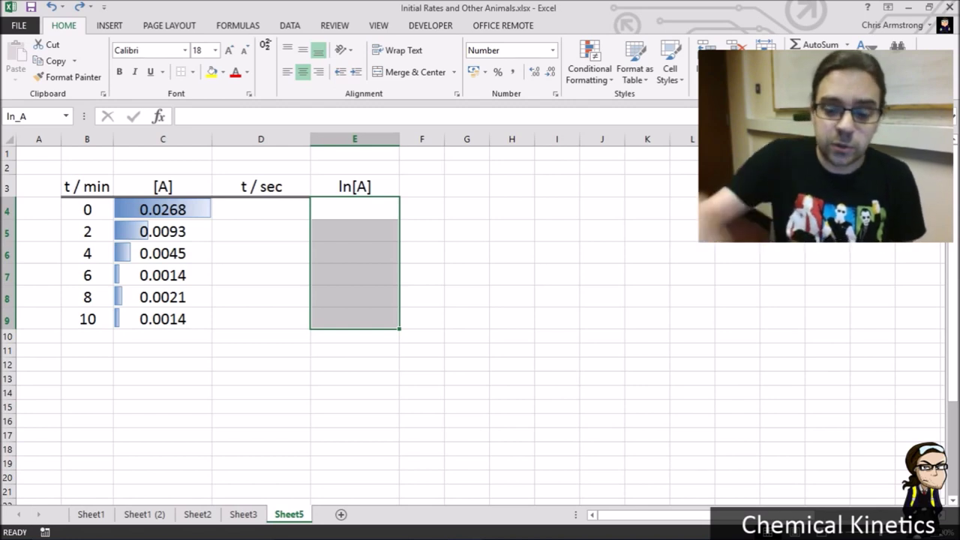
{"action": "type", "text": "=L"}
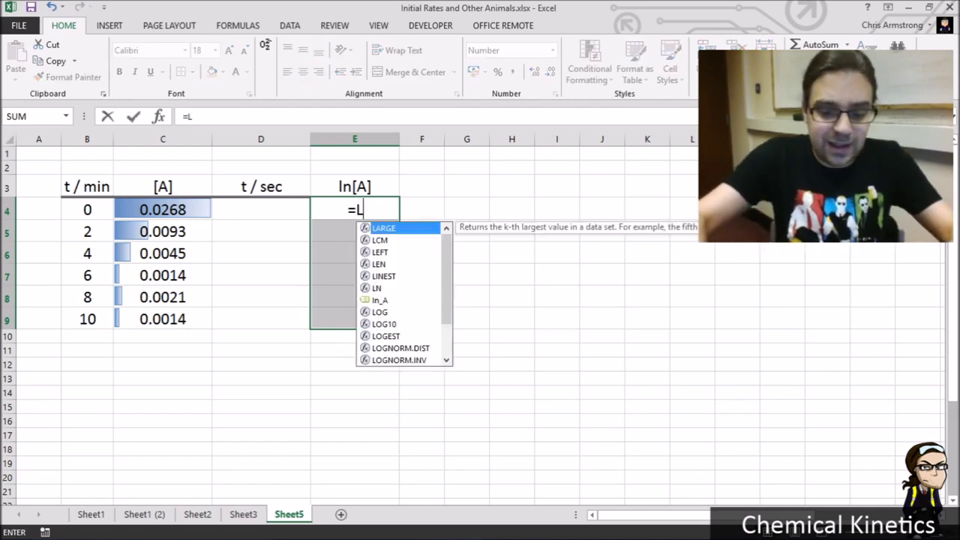
{"action": "type", "text": "N("}
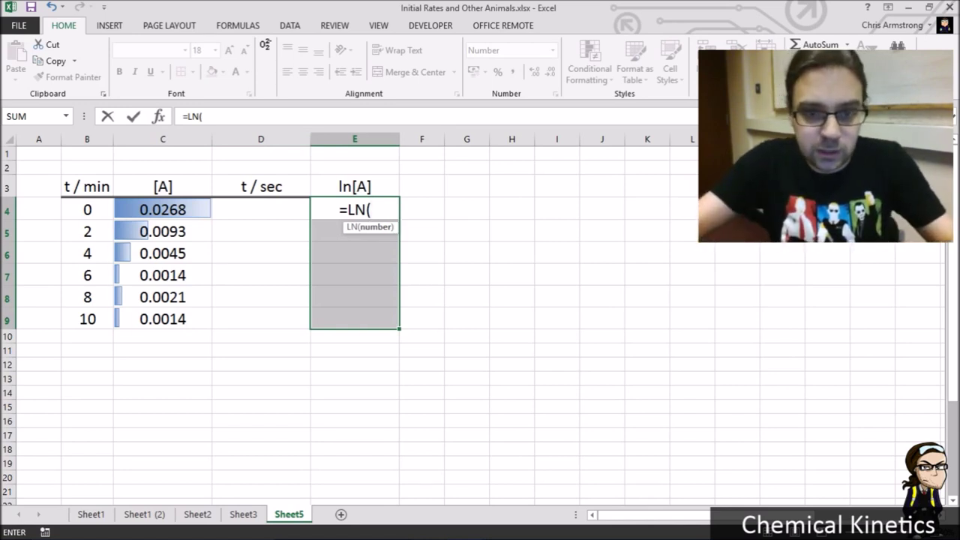
{"action": "type", "text": "A"}
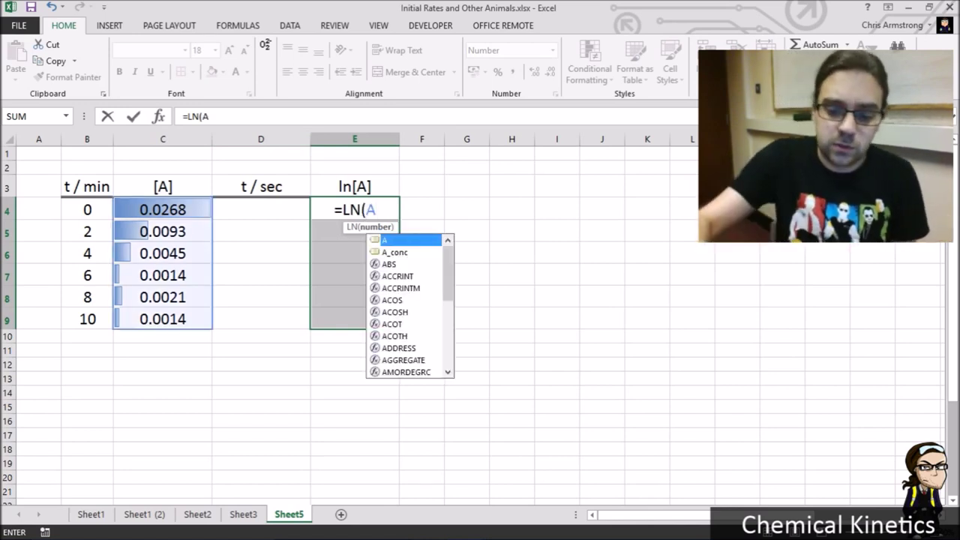
{"action": "type", "text": ")"}
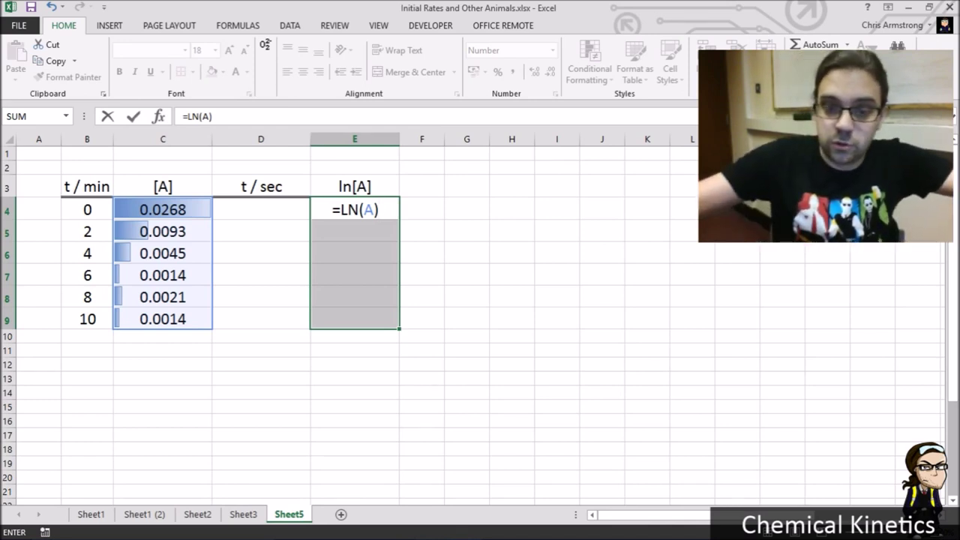
{"action": "key", "text": "ctrl+shift+Return"}
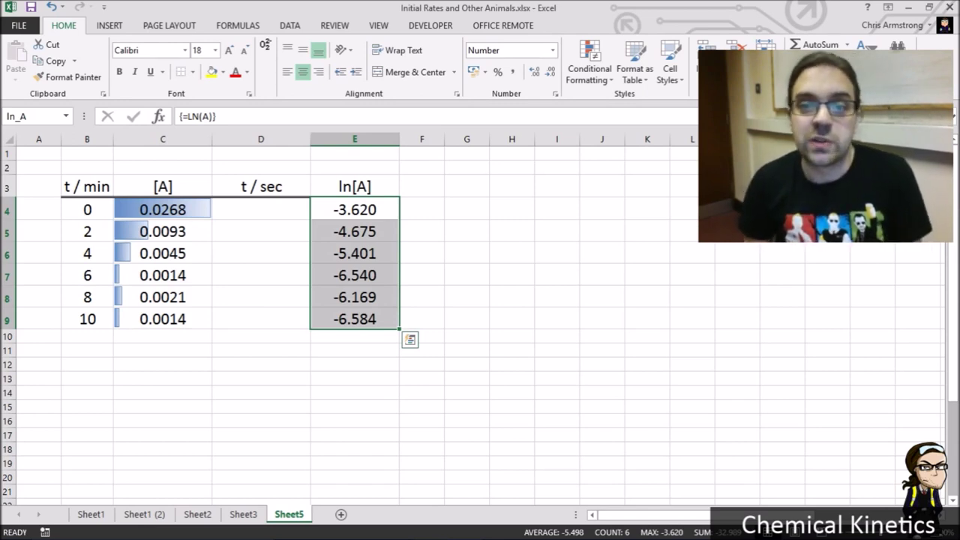
Try to delete only cell E6 from the ln[A] array.
{"action": "left_click", "coordinate": [355, 254]}
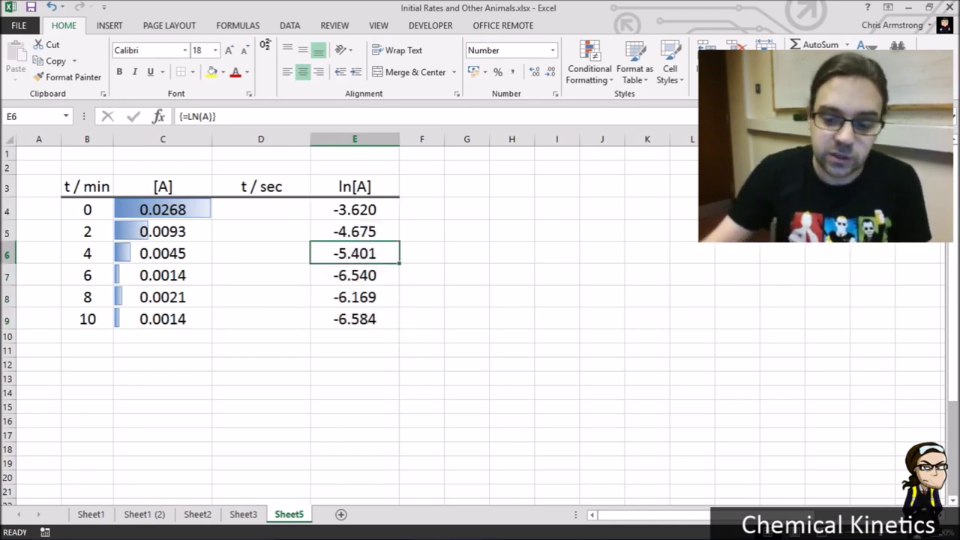
{"action": "key", "text": "Delete"}
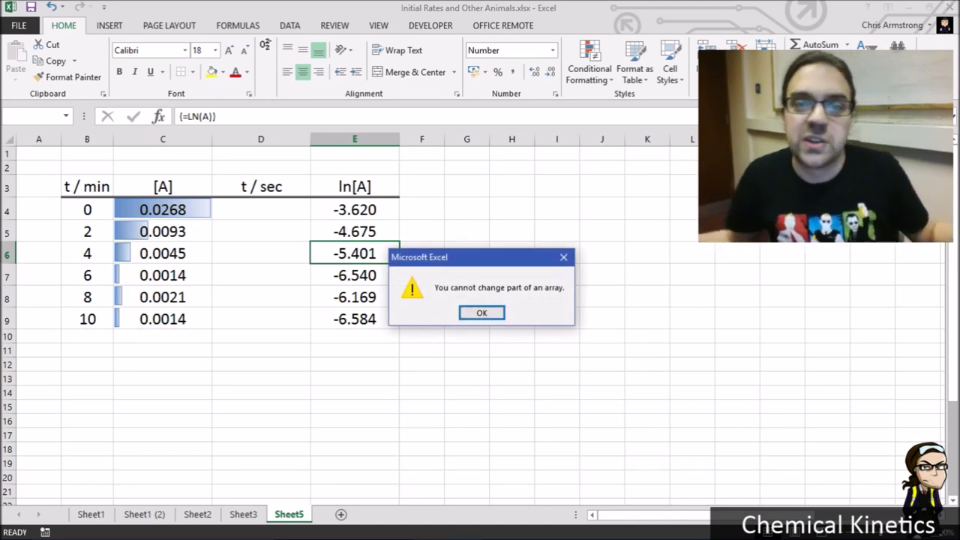
{"action": "key", "text": "Return"}
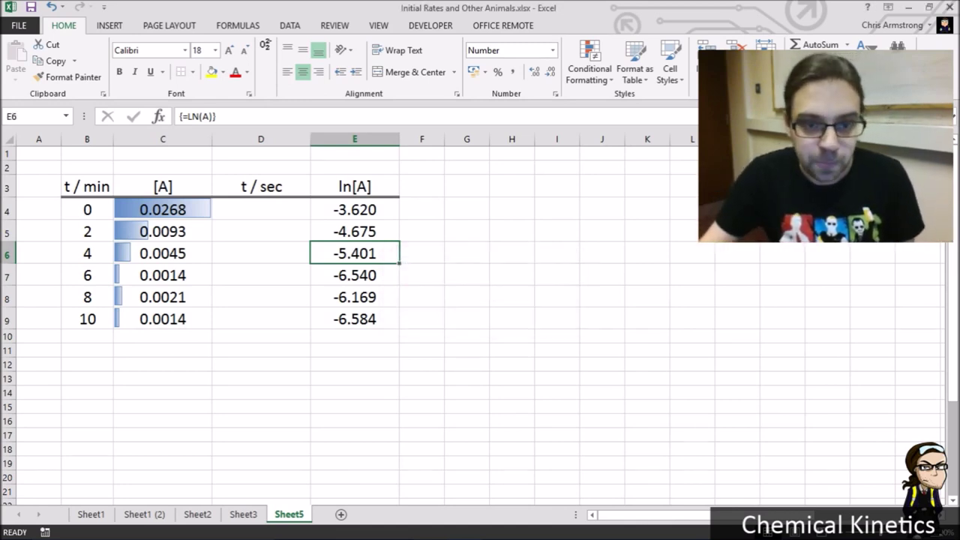
Replace the array formula across the whole ln[A] range E4:E9 with =A*2.
{"action": "mouse_move", "coordinate": [355, 210]}
{"action": "left_mouse_down"}
{"action": "mouse_move", "coordinate": [355, 297]}
{"action": "mouse_move", "coordinate": [355, 210]}
{"action": "left_mouse_up"}
{"action": "left_click", "coordinate": [355, 319]}
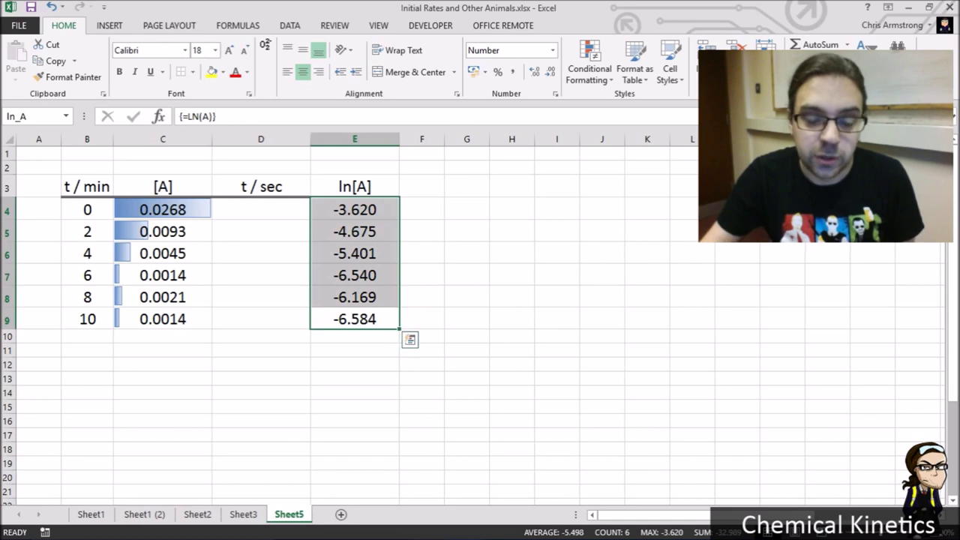
{"action": "type", "text": "="}
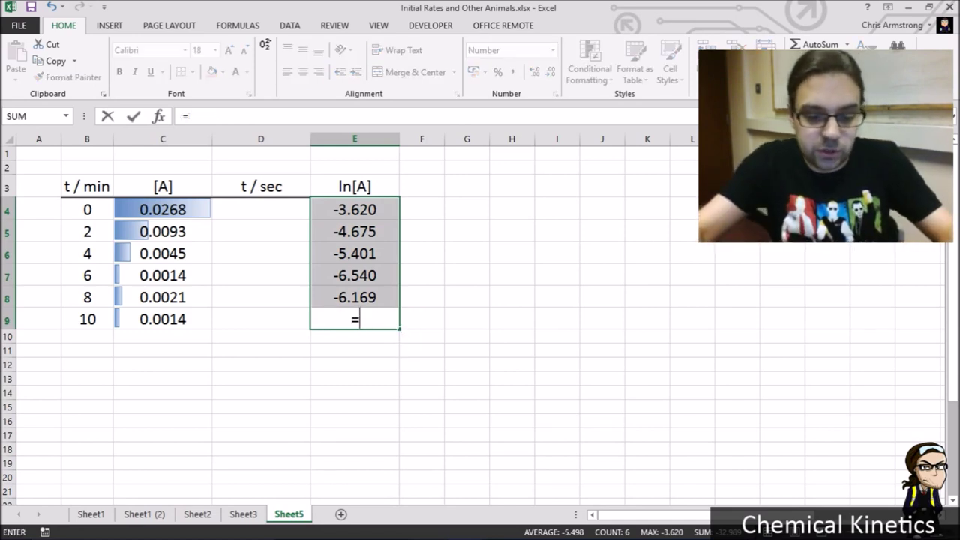
{"action": "type", "text": "A*2"}
{"action": "key", "text": "ctrl+shift+Return"}
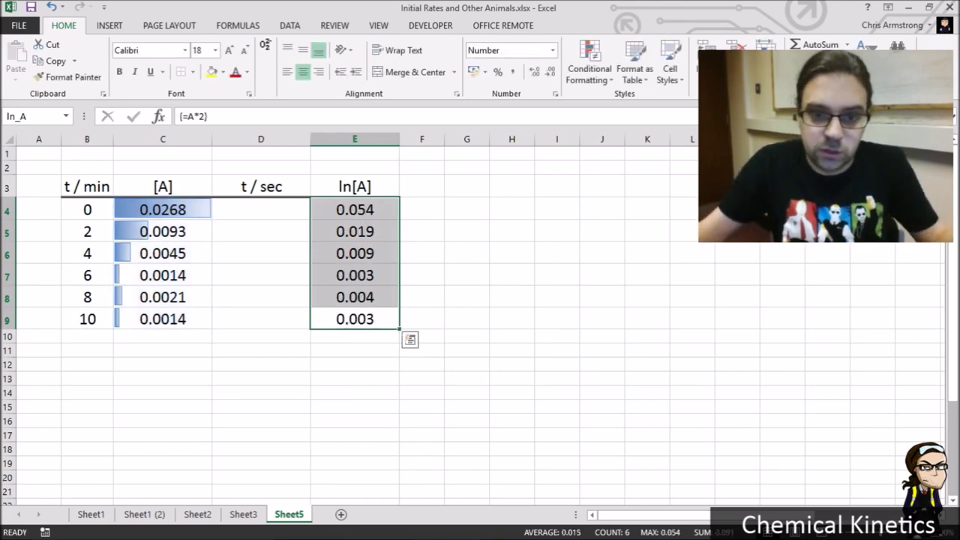
Change the whole ln[A] array to =A+5 by editing its formula from cell E4 alone.
{"action": "left_click", "coordinate": [355, 210]}
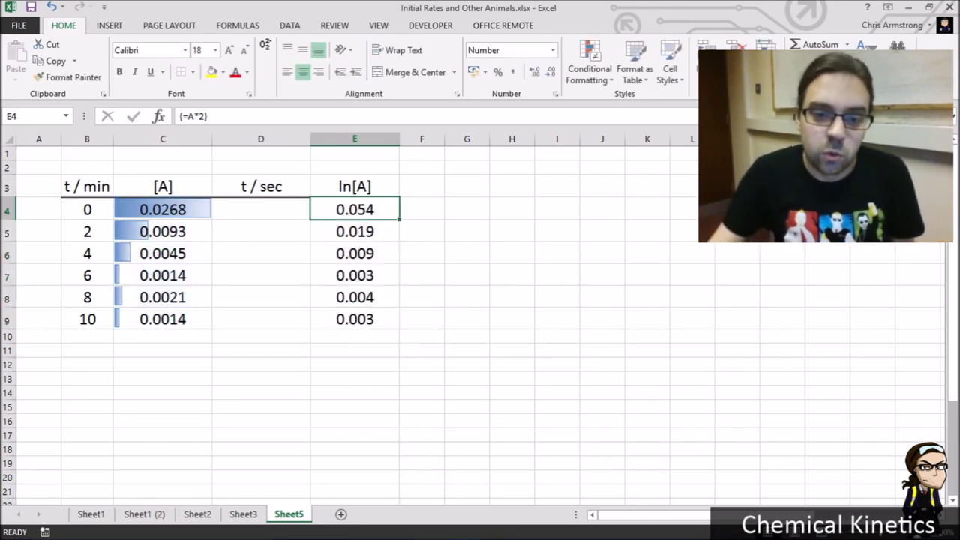
{"action": "type", "text": "="}
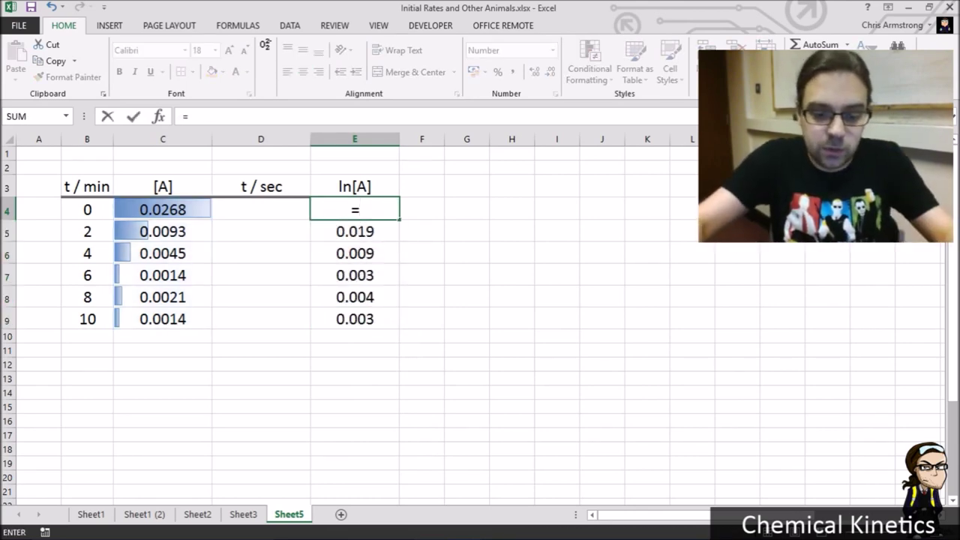
{"action": "type", "text": "A+5"}
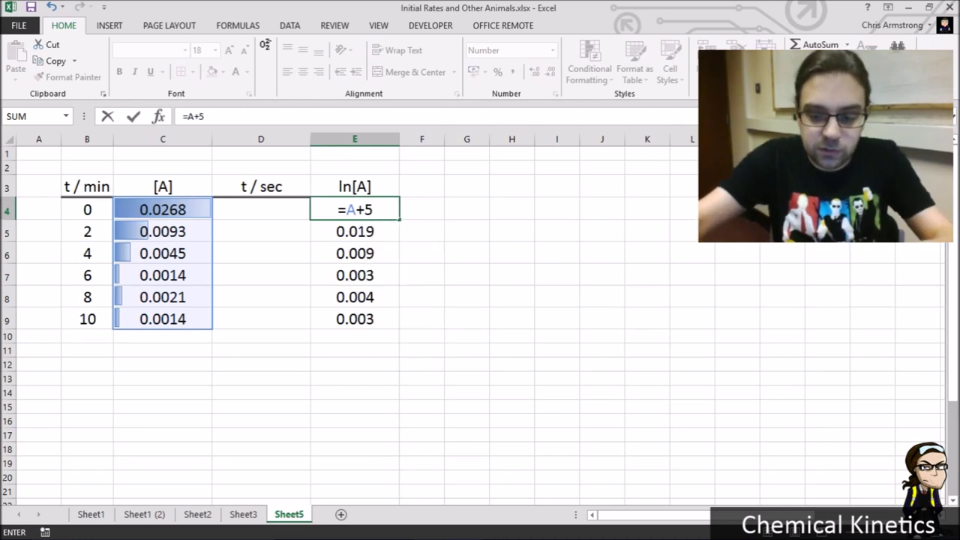
{"action": "key", "text": "ctrl+shift+Return"}
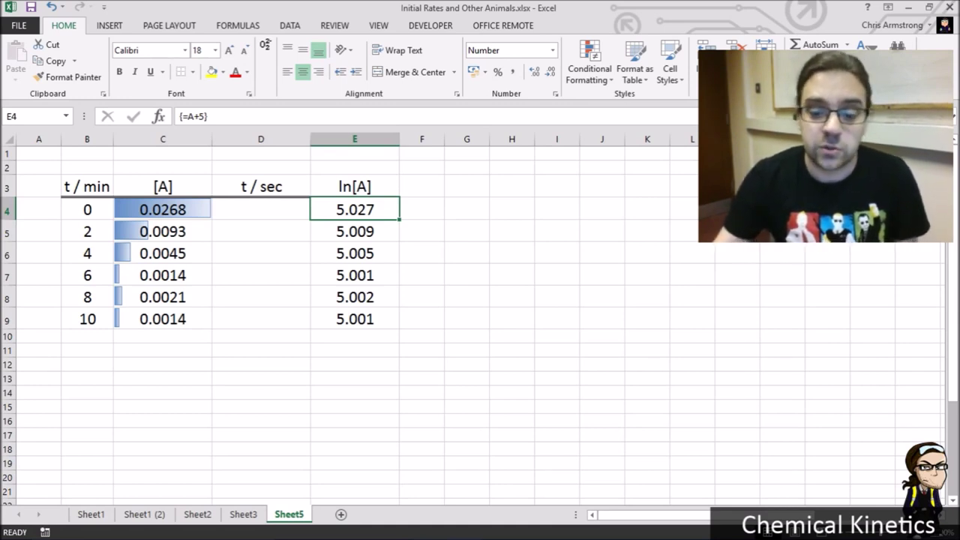
Set the ln[A] array formula back to =LN(A) from cell E4.
{"action": "type", "text": "="}
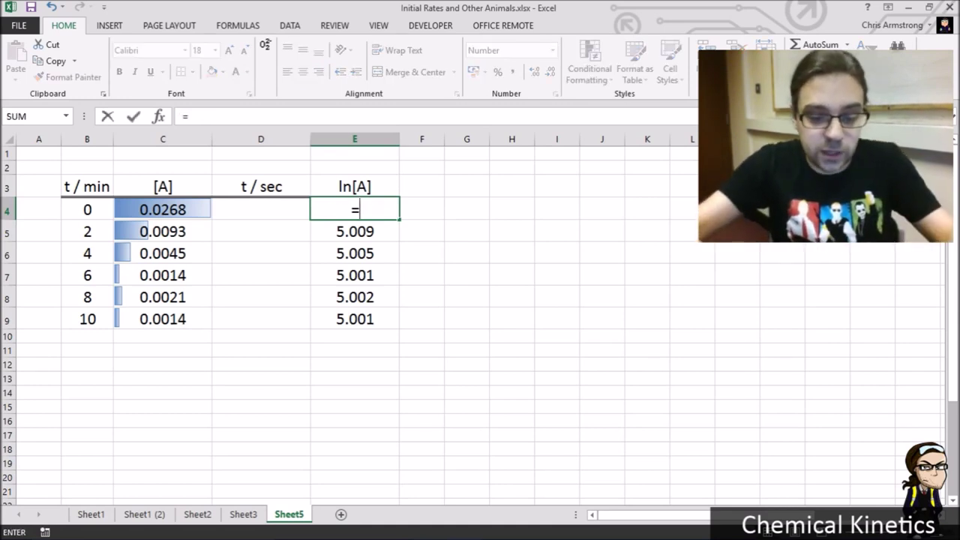
{"action": "type", "text": "LN(A)"}
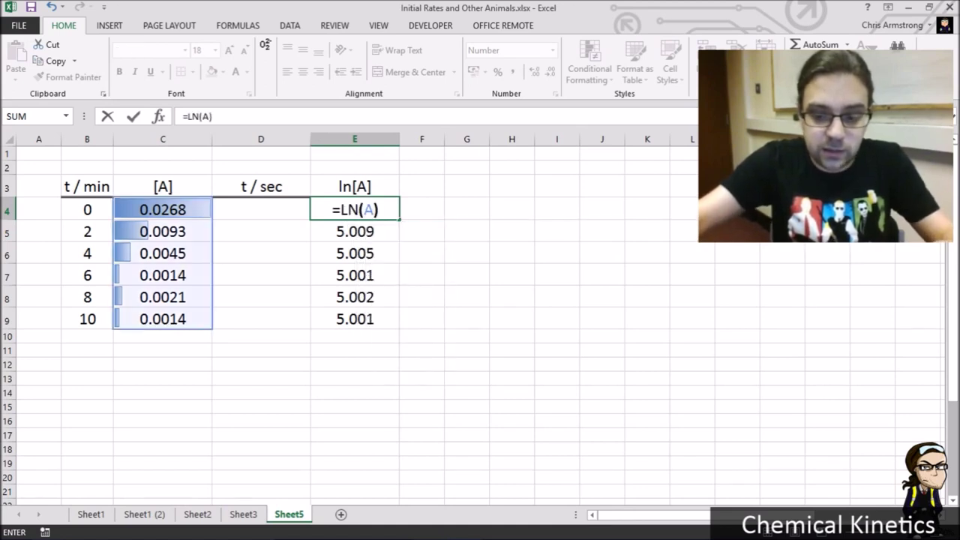
{"action": "key", "text": "ctrl+shift+Return"}
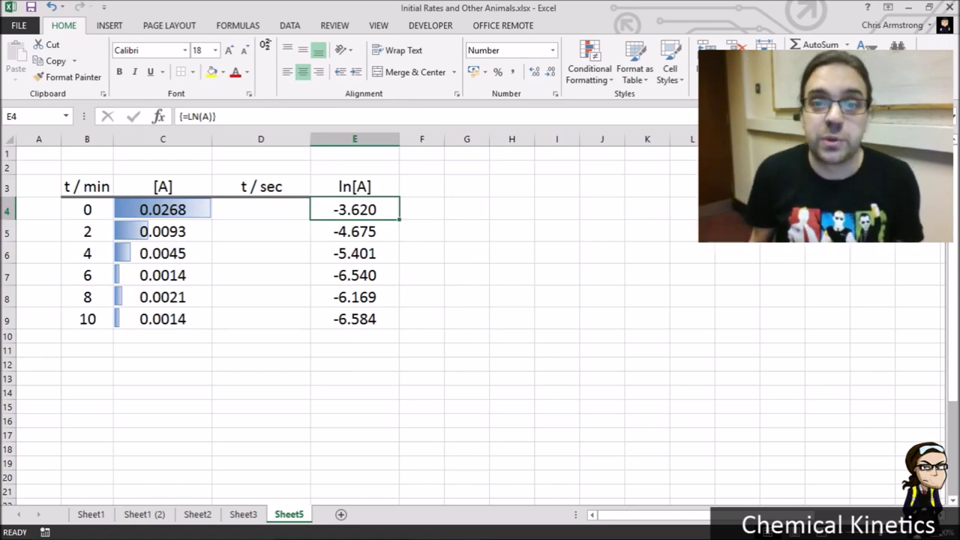
Select the named range t_sec and fill it with the array formula =t_min*60.
{"action": "left_click", "coordinate": [261, 209]}
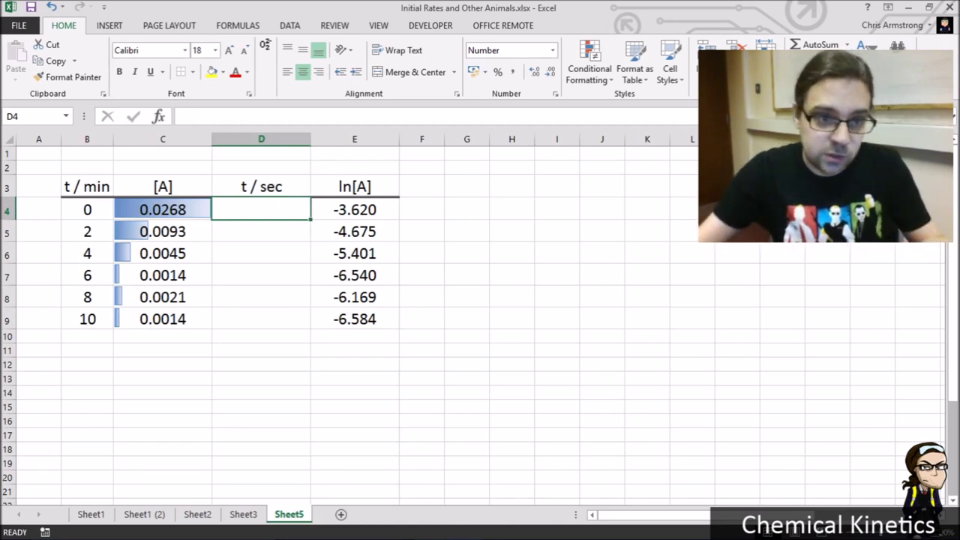
{"action": "left_click", "coordinate": [66, 116]}
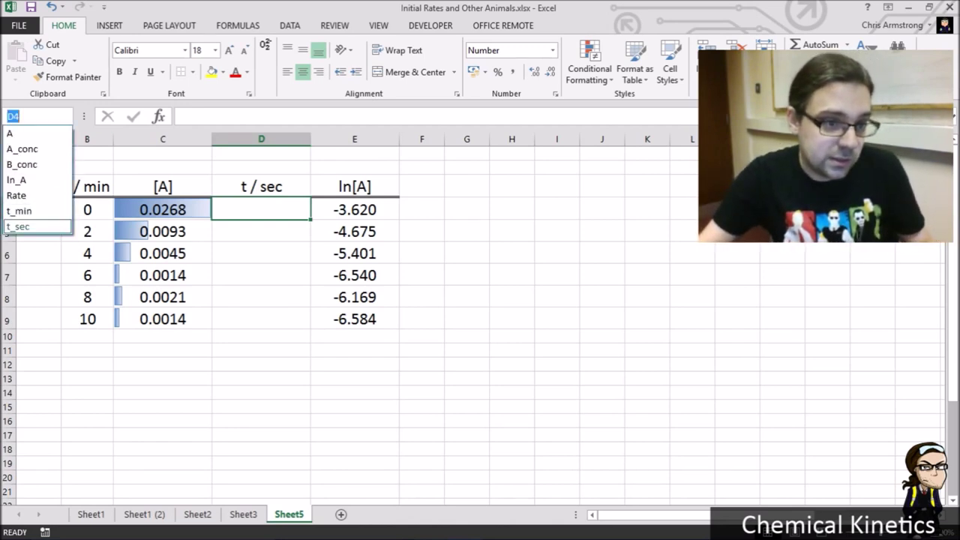
{"action": "left_click", "coordinate": [22, 226]}
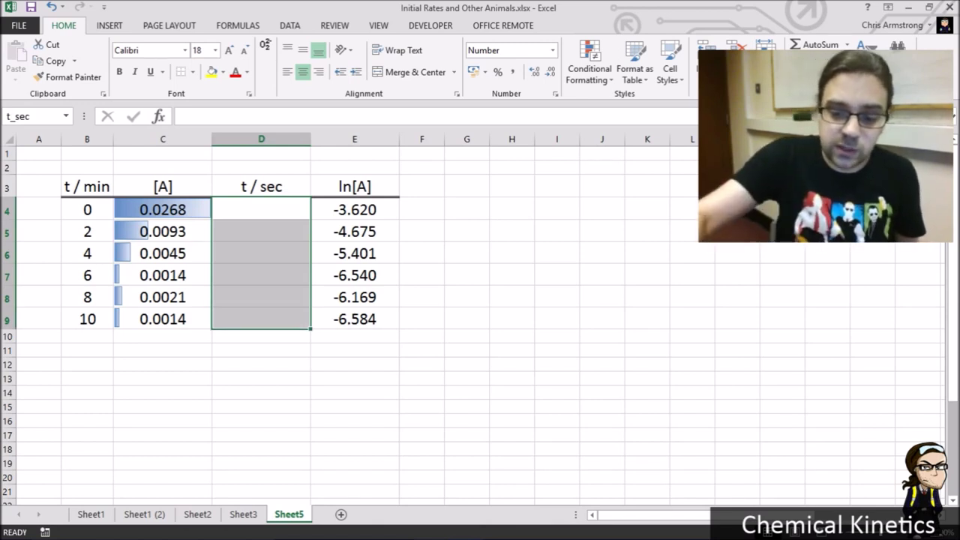
{"action": "type", "text": "="}
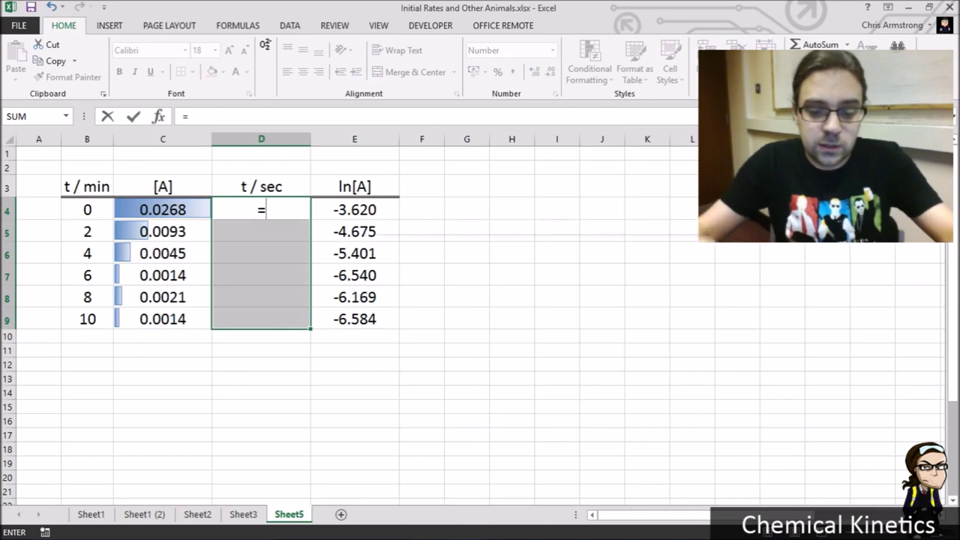
{"action": "type", "text": "t_min"}
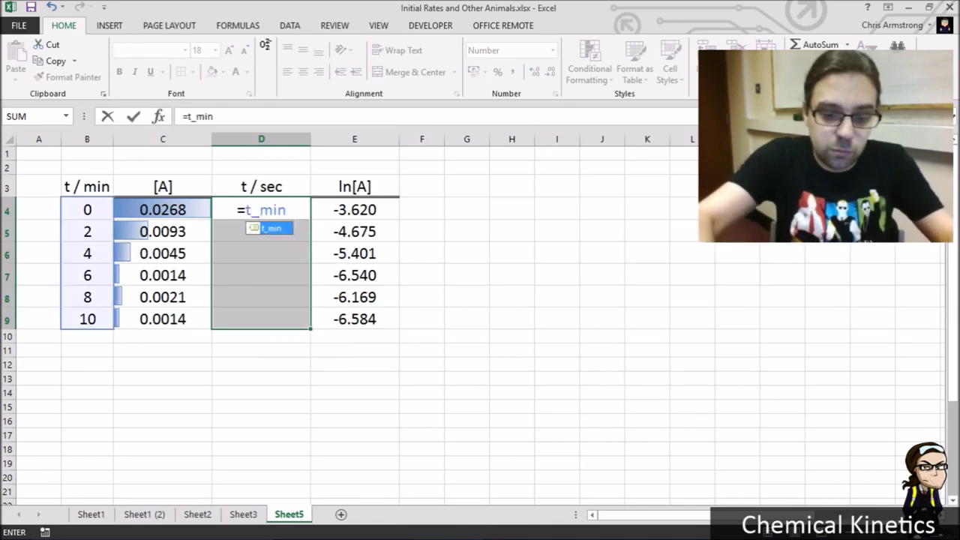
{"action": "type", "text": "*60"}
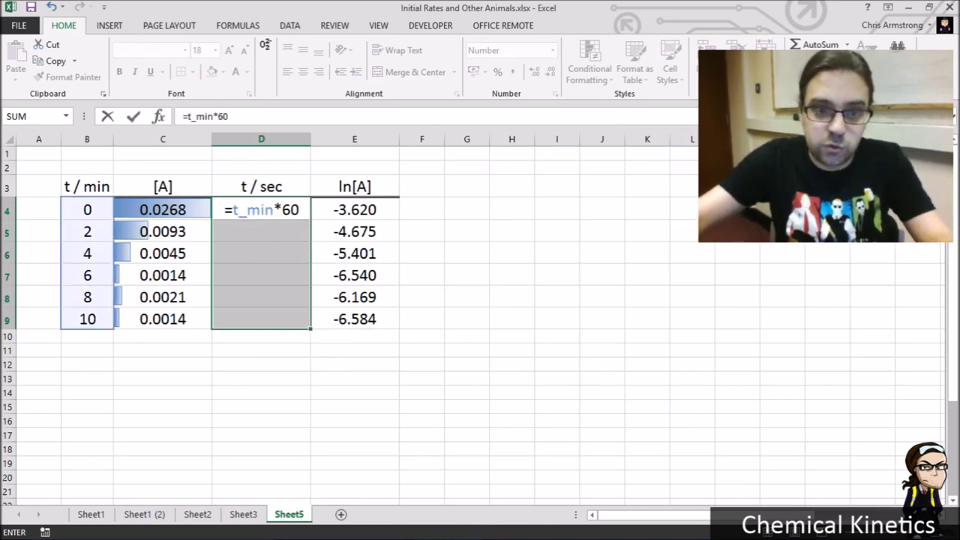
{"action": "key", "text": "ctrl+shift+Return"}
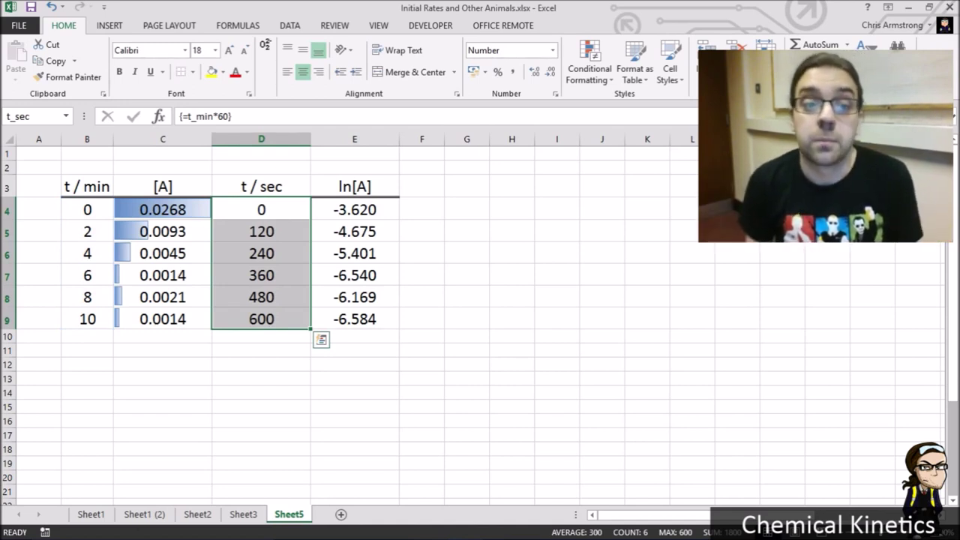
Insert a markers-only scatter chart of ln[A] against t / sec from D3:E9.
{"action": "left_click_drag", "start_coordinate": [87, 186], "coordinate": [163, 319]}
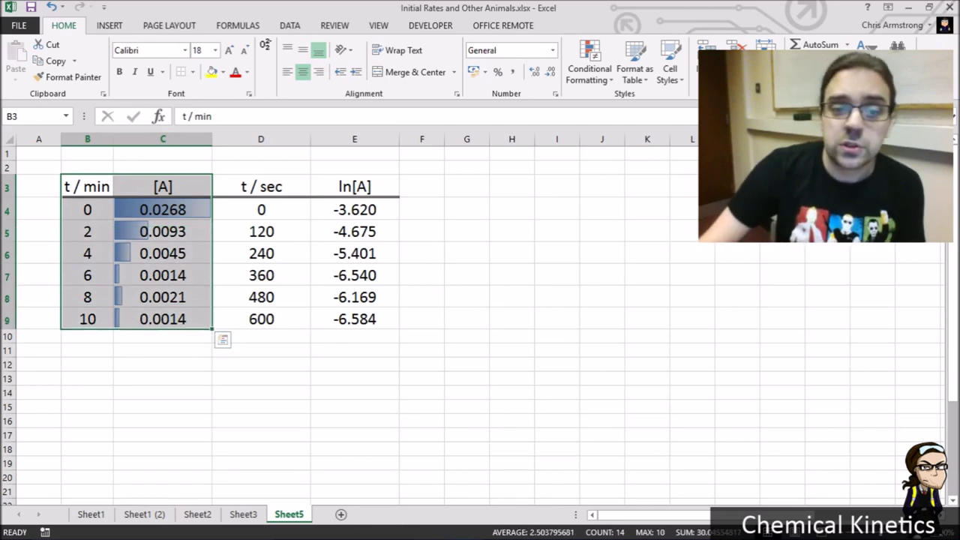
{"action": "left_click", "coordinate": [261, 187]}
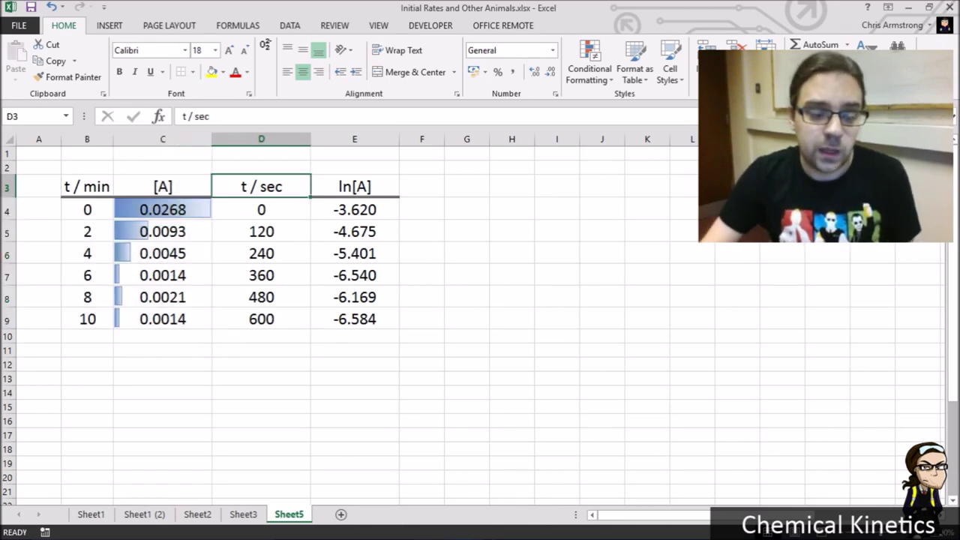
{"action": "left_click_drag", "start_coordinate": [261, 186], "coordinate": [355, 319]}
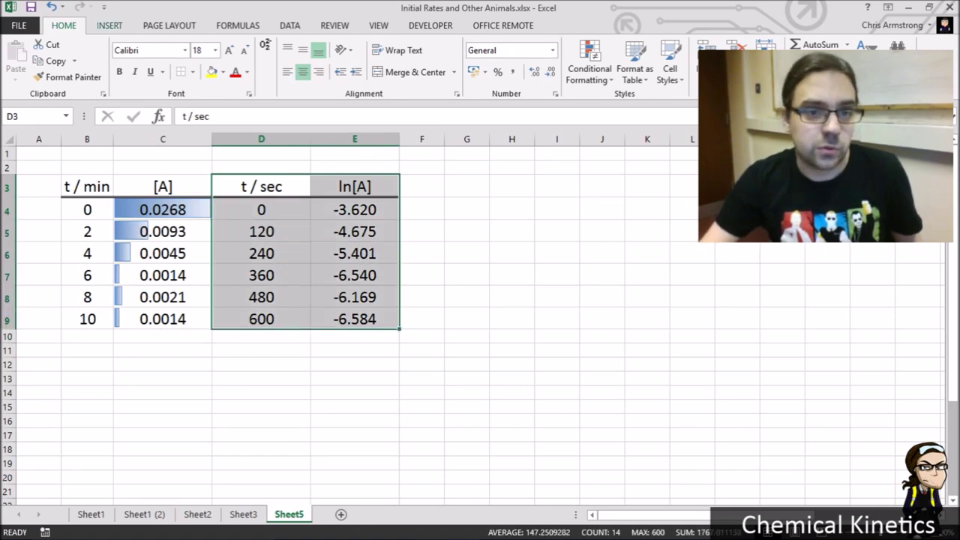
{"action": "left_click", "coordinate": [110, 26]}
{"action": "left_click", "coordinate": [458, 74]}
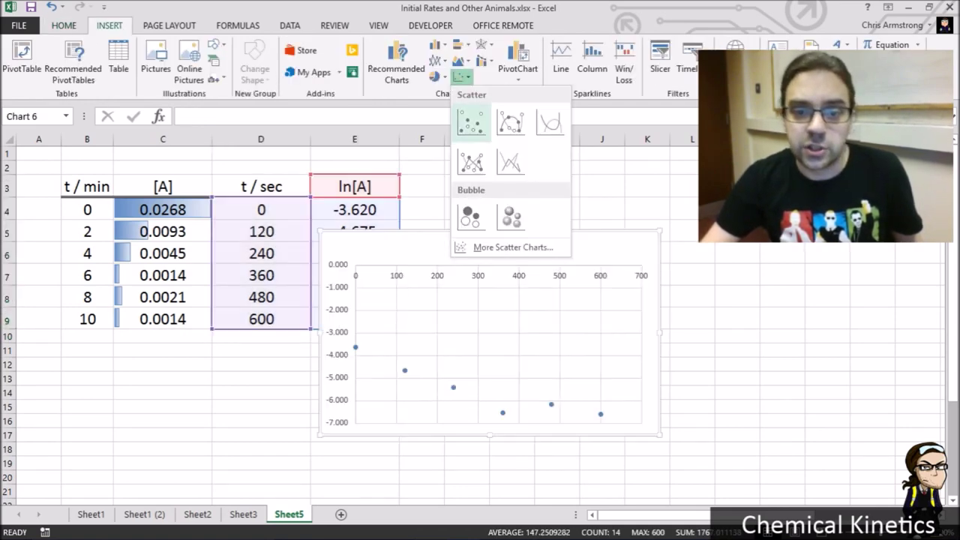
{"action": "left_click", "coordinate": [471, 123]}
Move the scatter chart below the data table and enlarge it to span columns B to H, down to row 31.
{"action": "left_click_drag", "start_coordinate": [420, 246], "coordinate": [164, 340]}
{"action": "scroll", "coordinate": [480, 325], "scroll_direction": "down", "scroll_amount": 3}
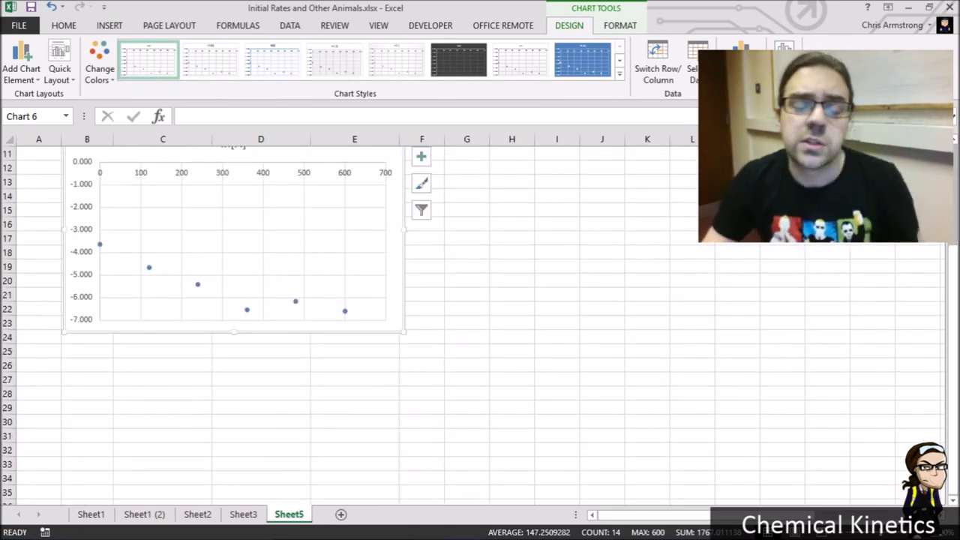
{"action": "left_click_drag", "start_coordinate": [405, 330], "coordinate": [529, 441]}
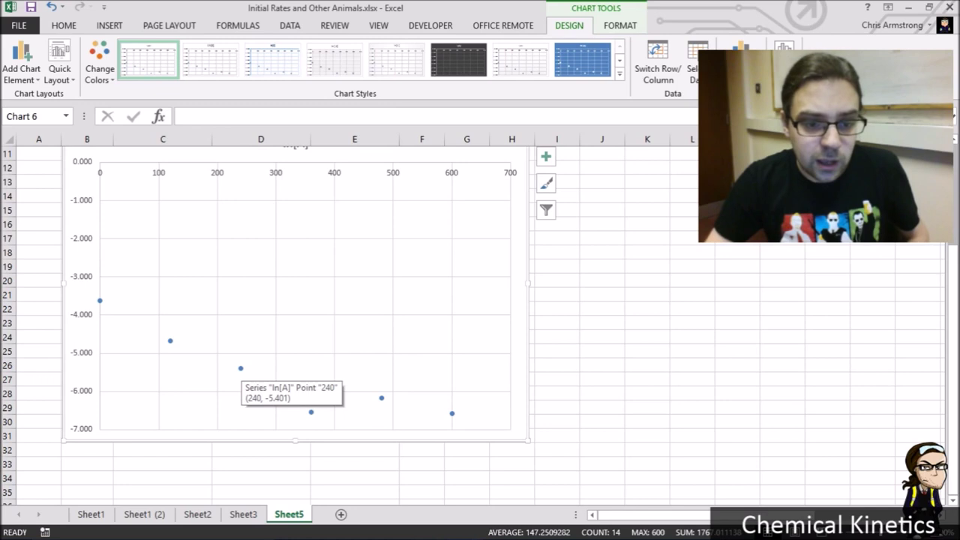
Add a linear trendline to the ln[A] data series in the scatter chart.
{"action": "left_click", "coordinate": [241, 368]}
{"action": "right_click", "coordinate": [241, 369]}
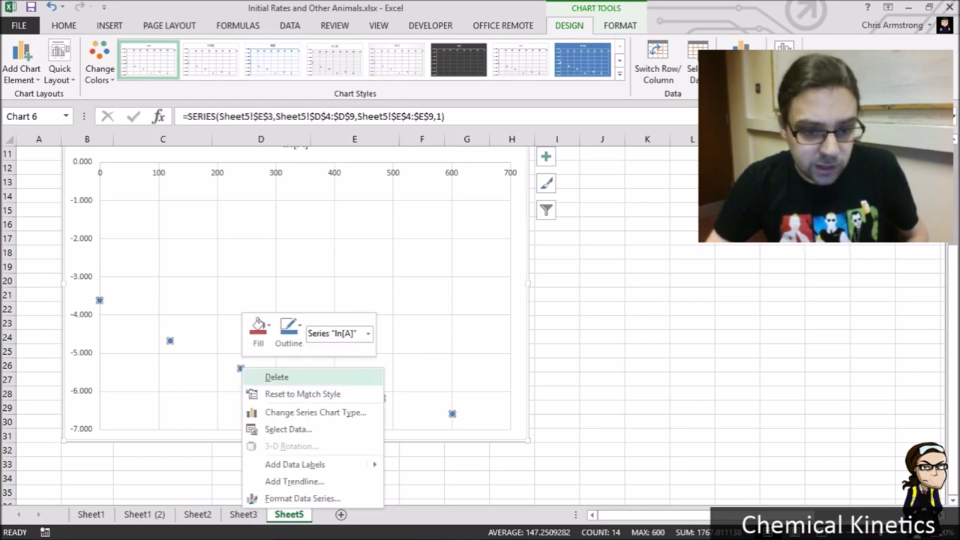
{"action": "left_click", "coordinate": [294, 481]}
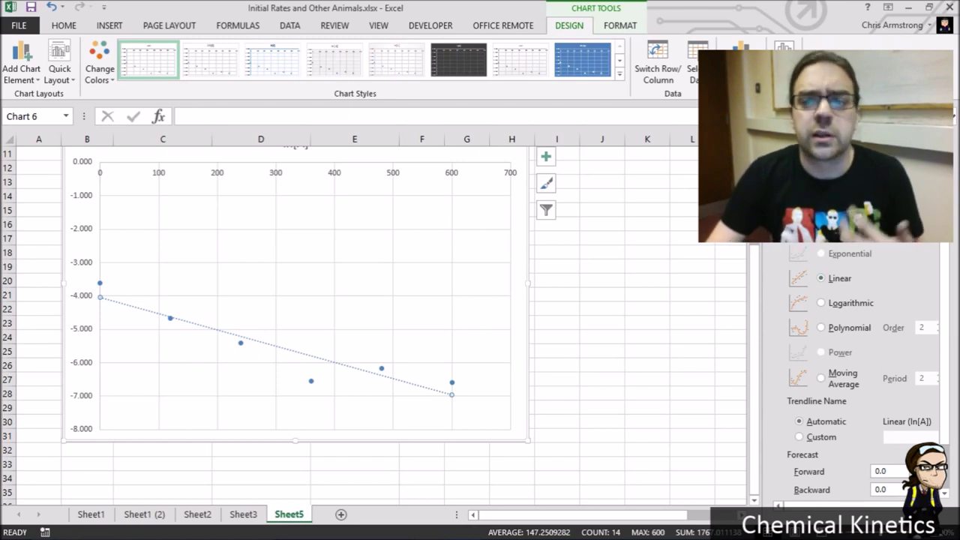
Display the trendline equation and the R-squared value on the ln[A] chart.
{"action": "scroll", "coordinate": [855, 375], "scroll_direction": "down", "scroll_amount": 1}
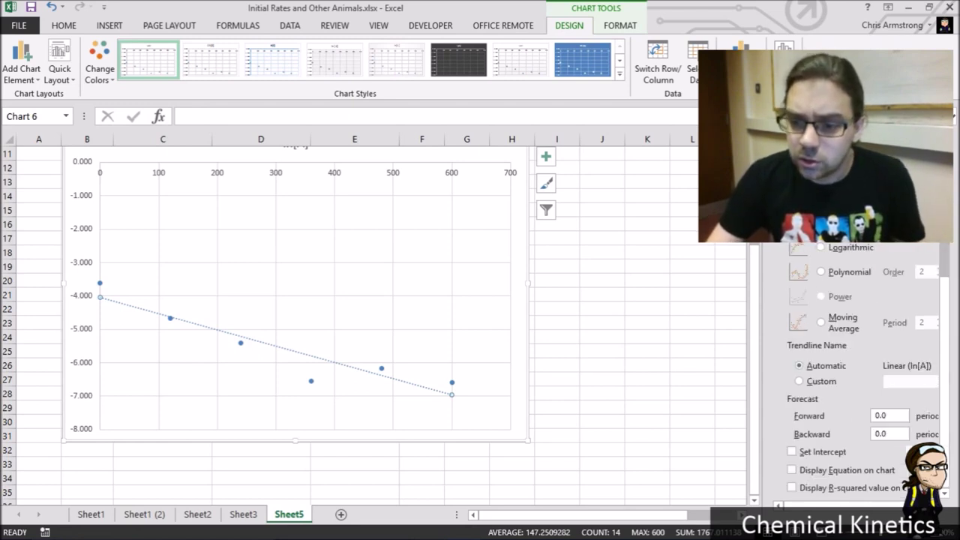
{"action": "left_click", "coordinate": [792, 470]}
{"action": "left_click", "coordinate": [791, 487]}
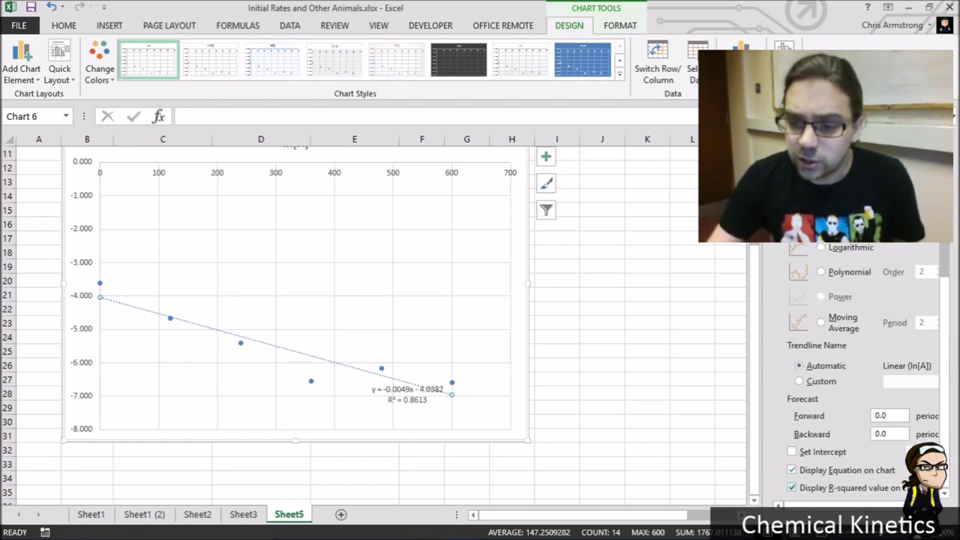
Move the trendline equation label to the empty plot area above the early data points and enlarge its font to 18 pt.
{"action": "left_click", "coordinate": [408, 392]}
{"action": "left_click_drag", "start_coordinate": [407, 384], "coordinate": [167, 213]}
{"action": "left_click", "coordinate": [64, 26]}
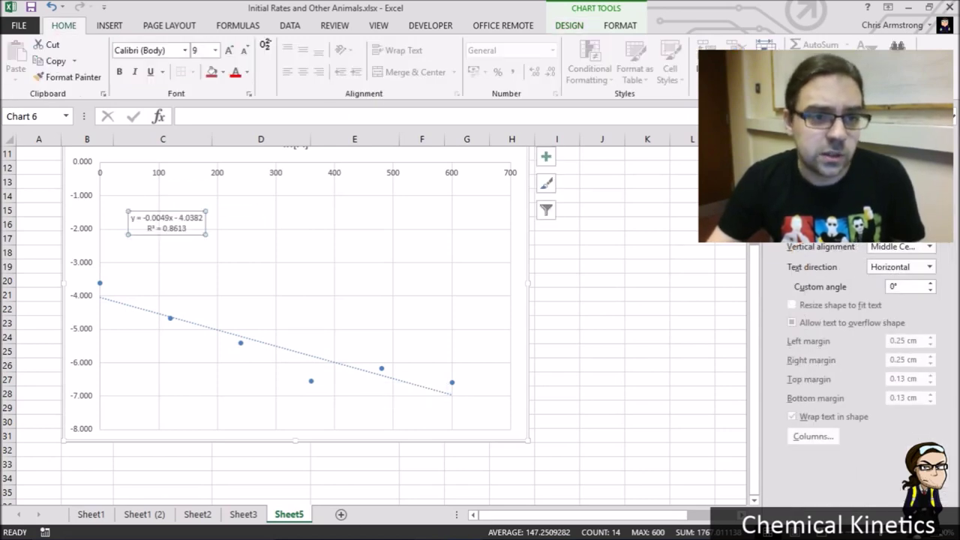
{"action": "left_click", "coordinate": [229, 50]}
{"action": "left_click", "coordinate": [229, 50]}
{"action": "left_click", "coordinate": [229, 51]}
{"action": "left_click", "coordinate": [229, 50]}
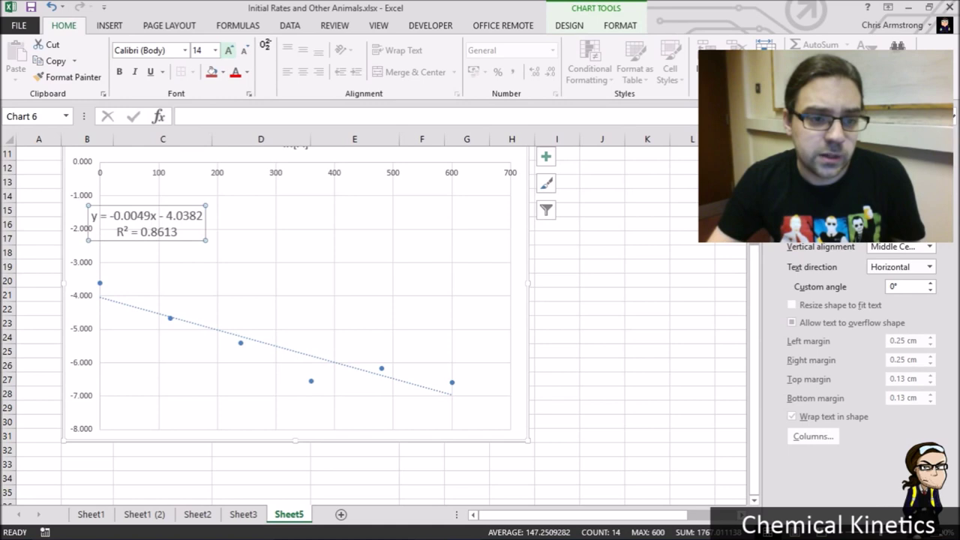
{"action": "left_click", "coordinate": [229, 50]}
{"action": "left_click", "coordinate": [229, 51]}
{"action": "left_click_drag", "start_coordinate": [169, 201], "coordinate": [221, 200]}
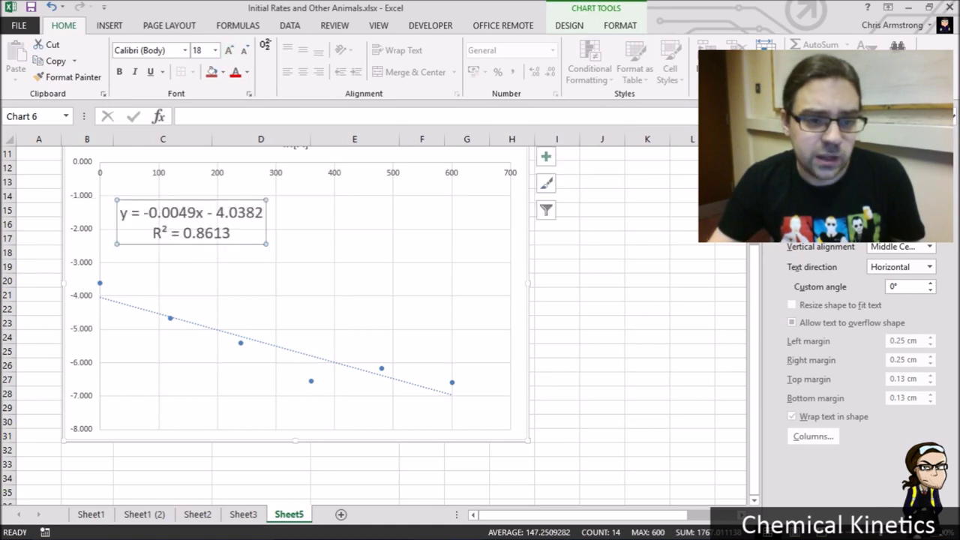
{"action": "left_click", "coordinate": [556, 224]}
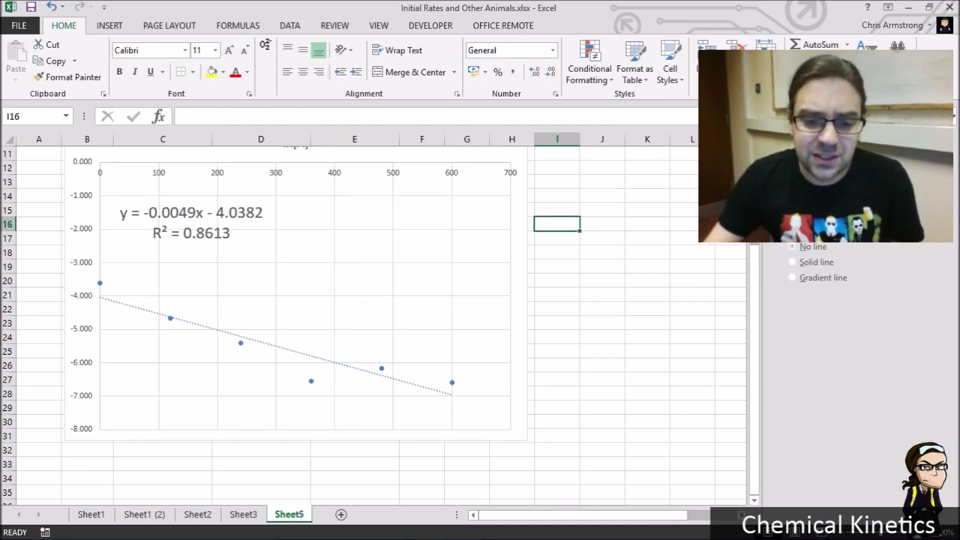
Exclude the last two data points from the chart by shrinking the ln[A] series' source range to D4:E7.
{"action": "mouse_move", "coordinate": [381, 369]}
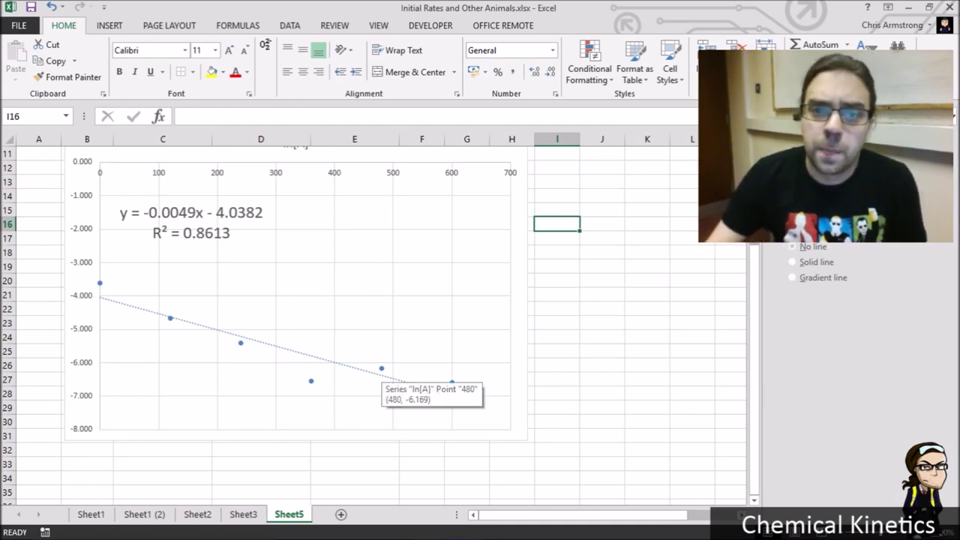
{"action": "scroll", "coordinate": [379, 379], "scroll_direction": "up", "scroll_amount": 2}
{"action": "scroll", "coordinate": [378, 378], "scroll_direction": "down", "scroll_amount": 2}
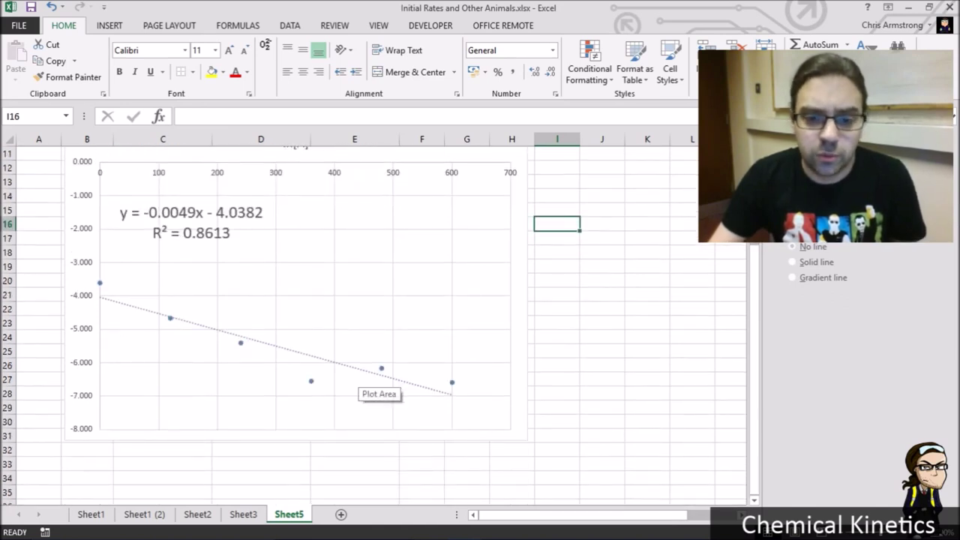
{"action": "left_click", "coordinate": [381, 368]}
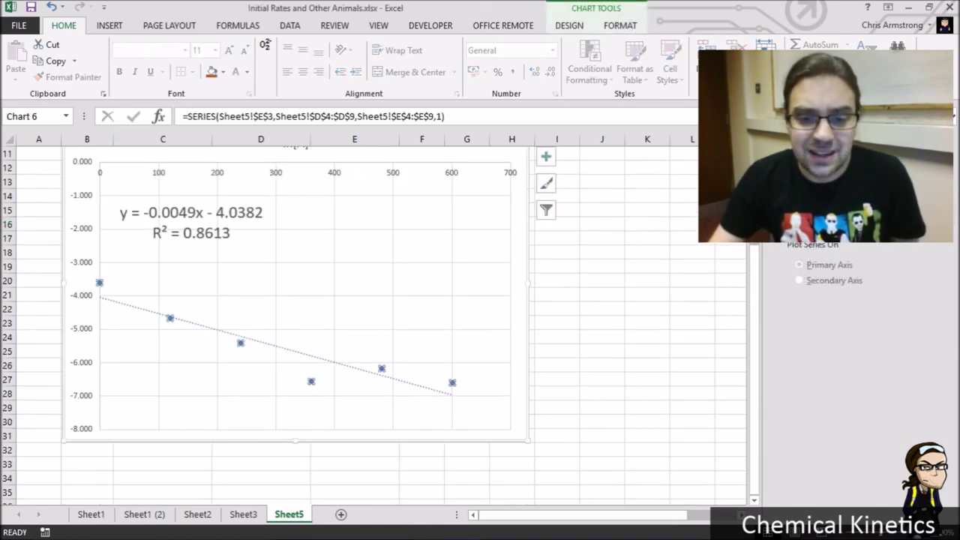
{"action": "key", "text": "Escape"}
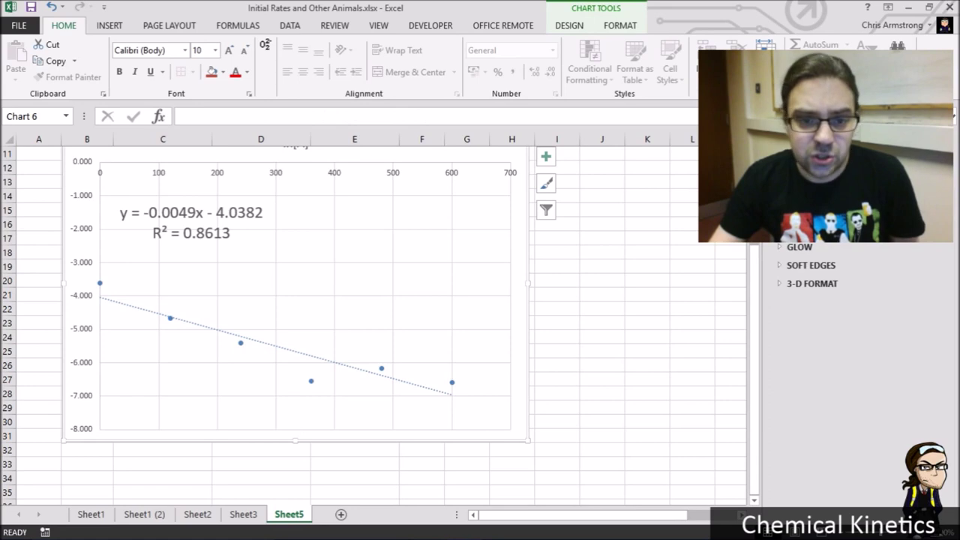
{"action": "scroll", "coordinate": [379, 379], "scroll_direction": "up", "scroll_amount": 3}
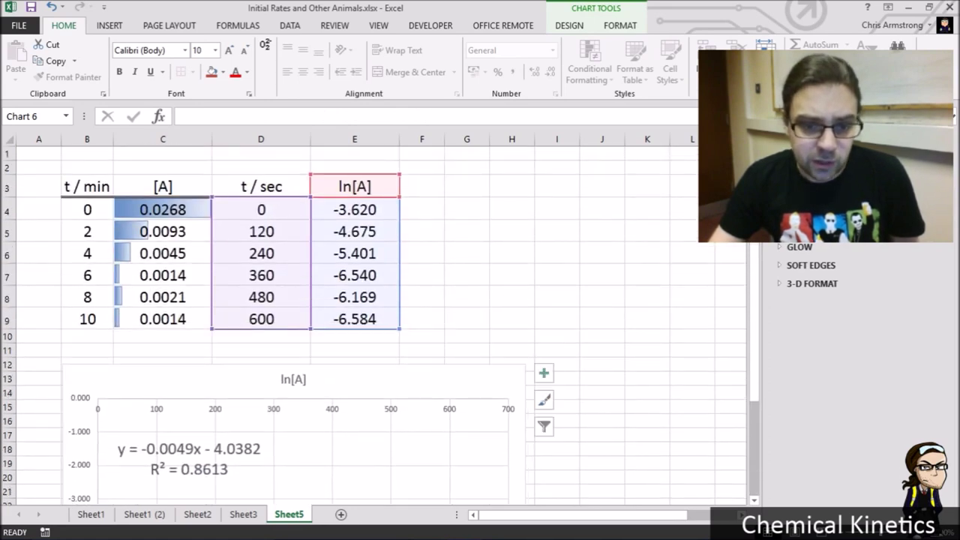
{"action": "scroll", "coordinate": [379, 323], "scroll_direction": "down", "scroll_amount": 2}
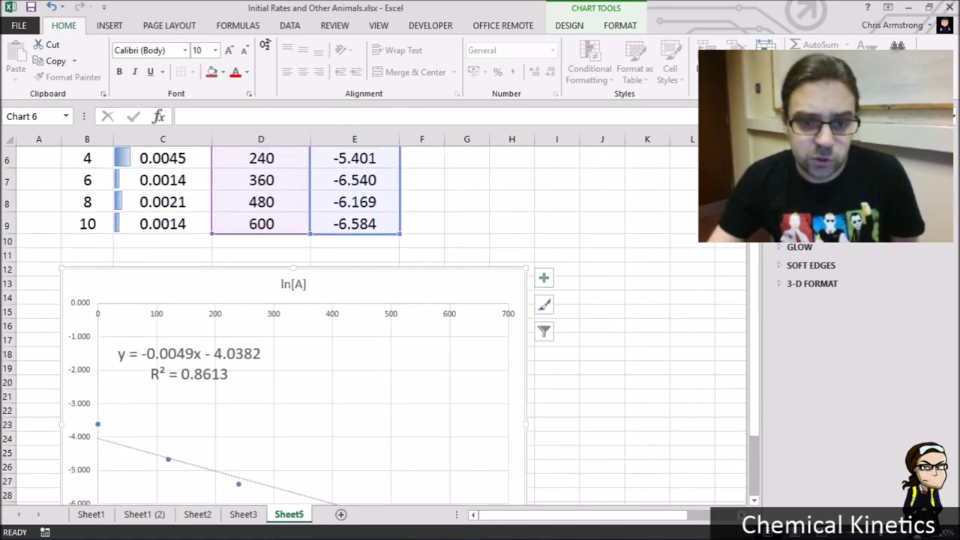
{"action": "left_click_drag", "start_coordinate": [399, 233], "coordinate": [399, 191]}
{"action": "left_click", "coordinate": [467, 201]}
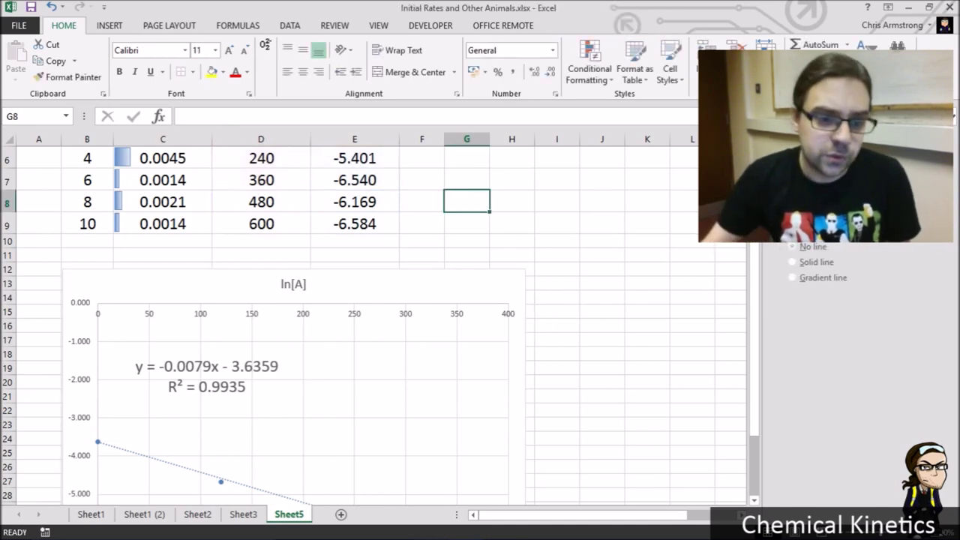
{"action": "scroll", "coordinate": [375, 322], "scroll_direction": "down", "scroll_amount": 2}
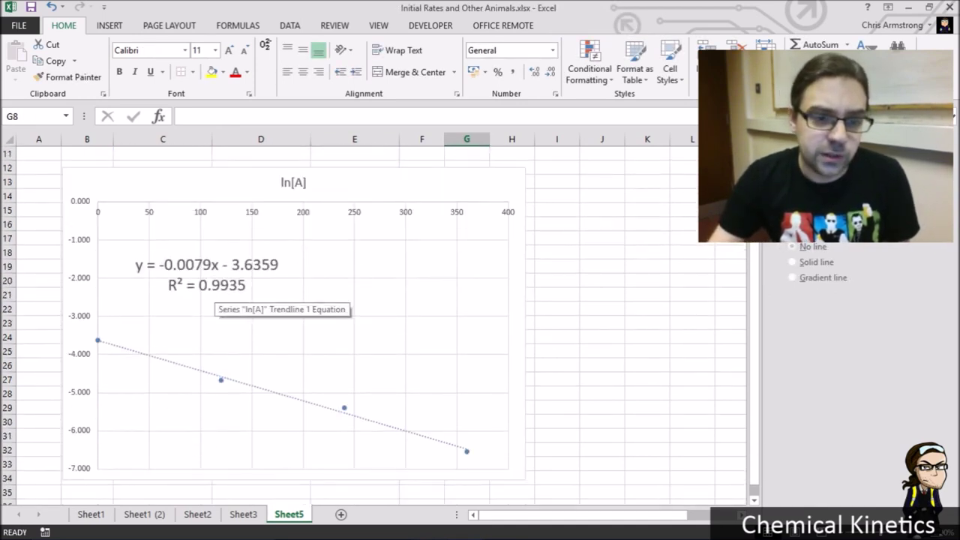
{"action": "left_click", "coordinate": [225, 297]}
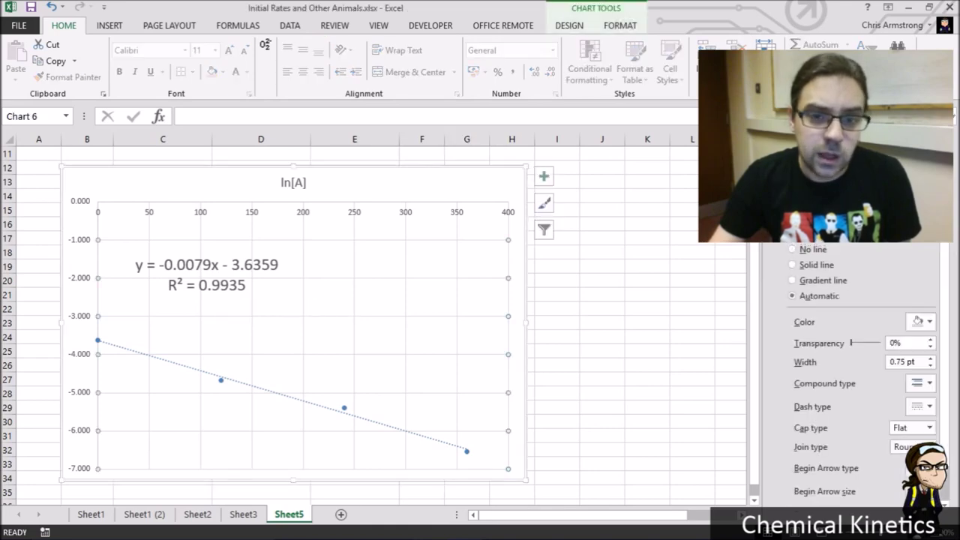
Try limiting the ln[A] series to the first two data points, D4:E5, and check the resulting trendline.
{"action": "scroll", "coordinate": [375, 322], "scroll_direction": "up", "scroll_amount": 3}
{"action": "scroll", "coordinate": [375, 322], "scroll_direction": "down", "scroll_amount": 2}
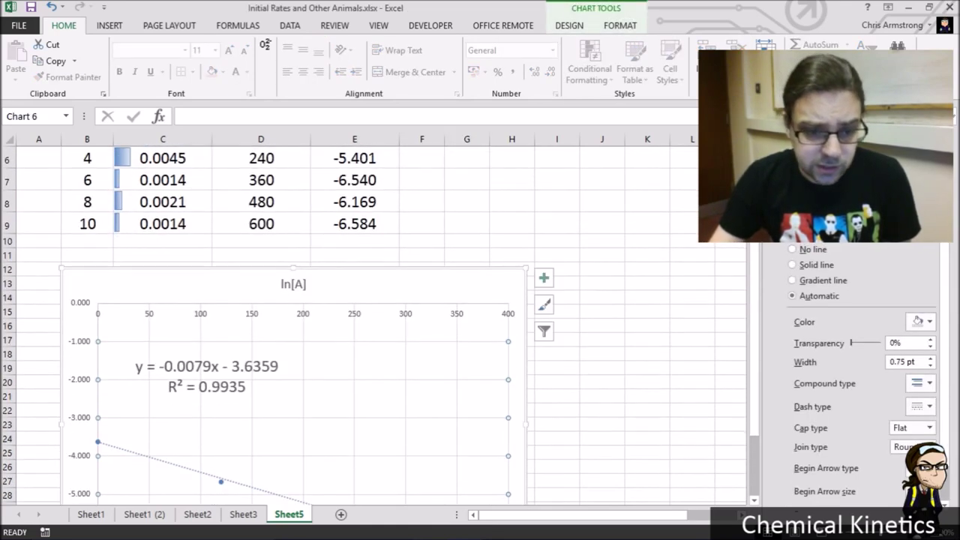
{"action": "left_click", "coordinate": [221, 481]}
{"action": "left_click", "coordinate": [263, 450]}
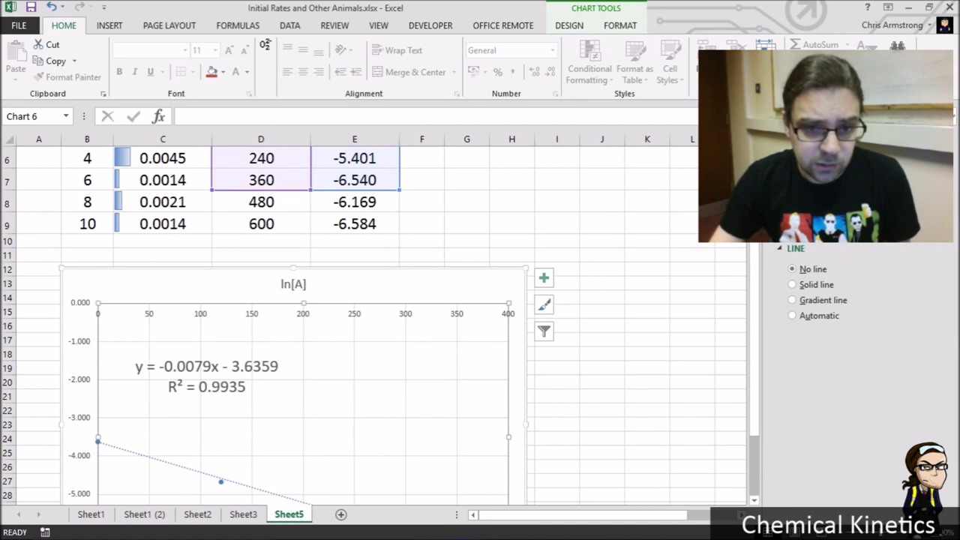
{"action": "scroll", "coordinate": [263, 450], "scroll_direction": "up", "scroll_amount": 1}
{"action": "scroll", "coordinate": [375, 322], "scroll_direction": "up", "scroll_amount": 2}
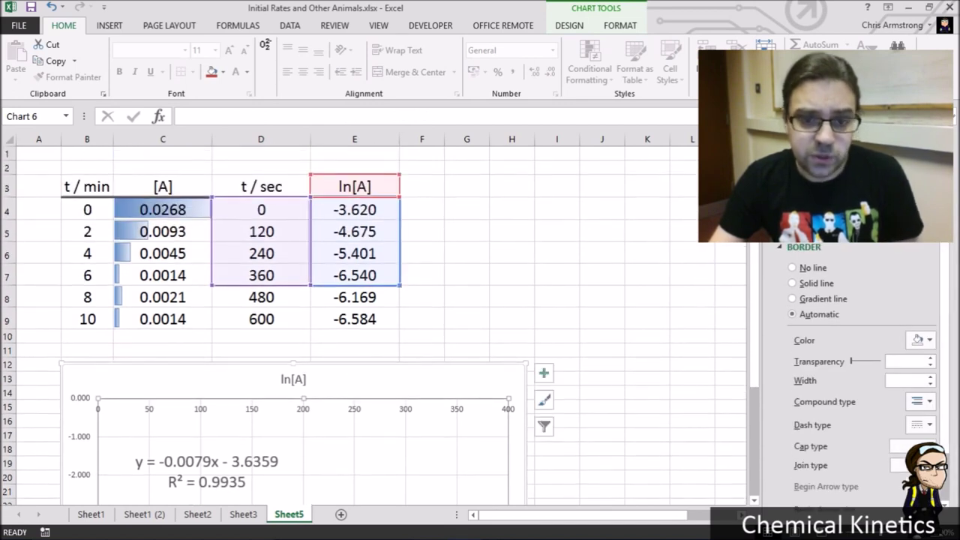
{"action": "left_click_drag", "start_coordinate": [399, 285], "coordinate": [399, 241]}
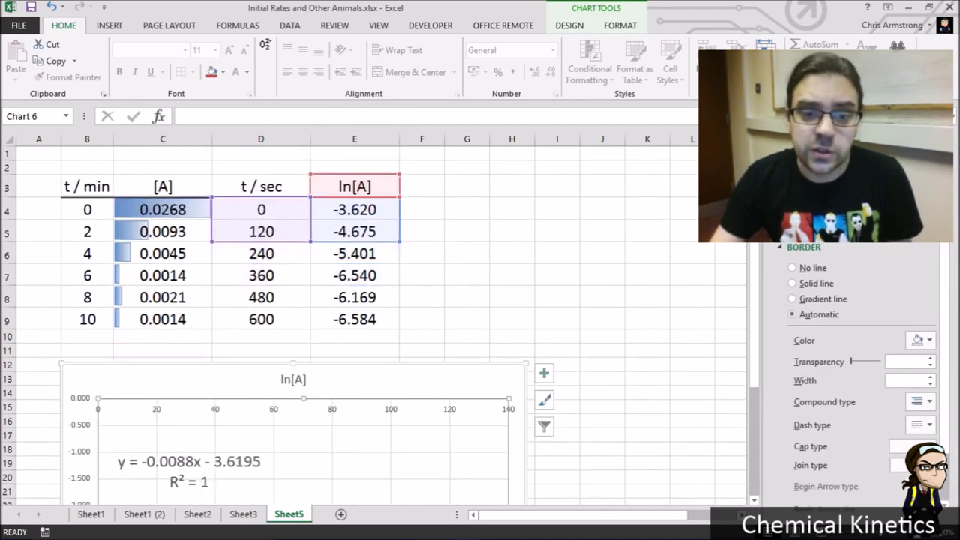
{"action": "left_click", "coordinate": [422, 231]}
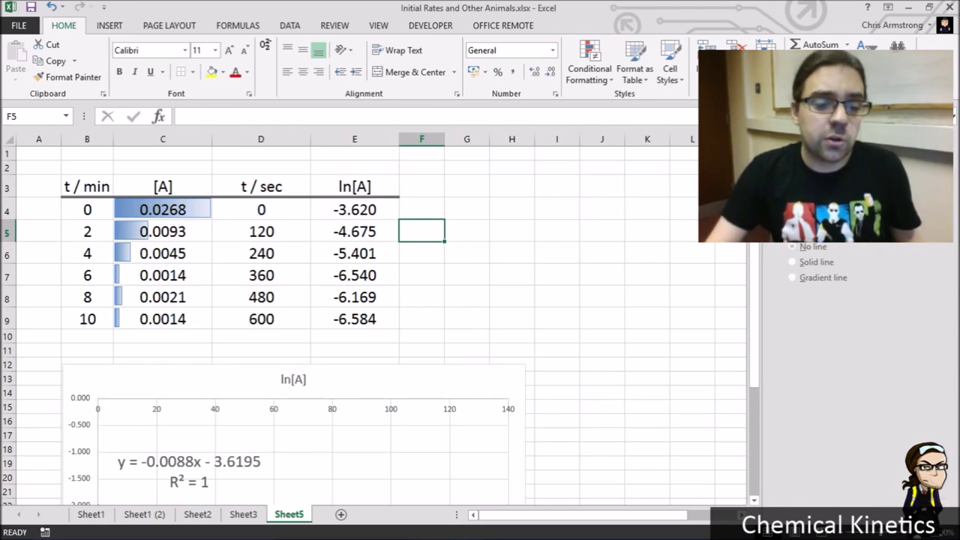
{"action": "scroll", "coordinate": [225, 480], "scroll_direction": "down", "scroll_amount": 5}
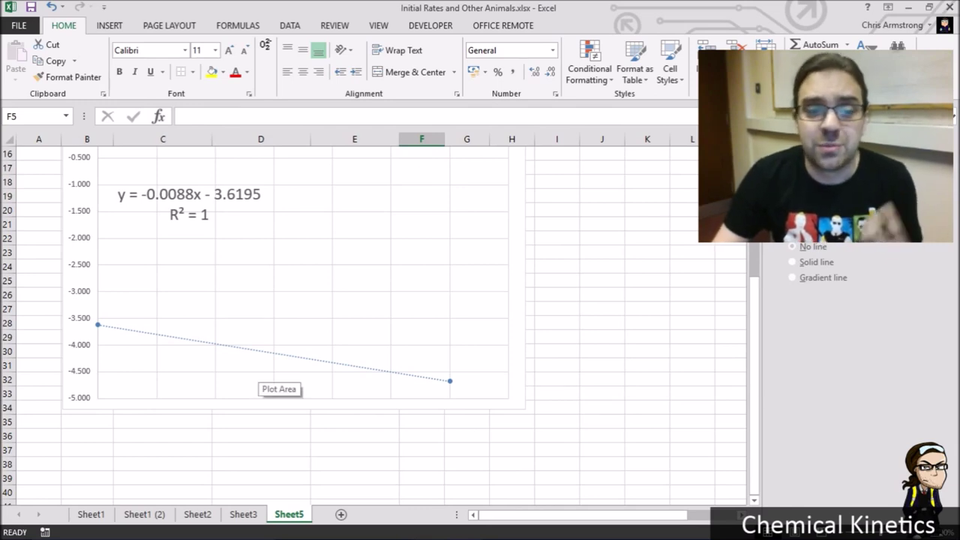
{"action": "scroll", "coordinate": [112, 352], "scroll_direction": "up", "scroll_amount": 5}
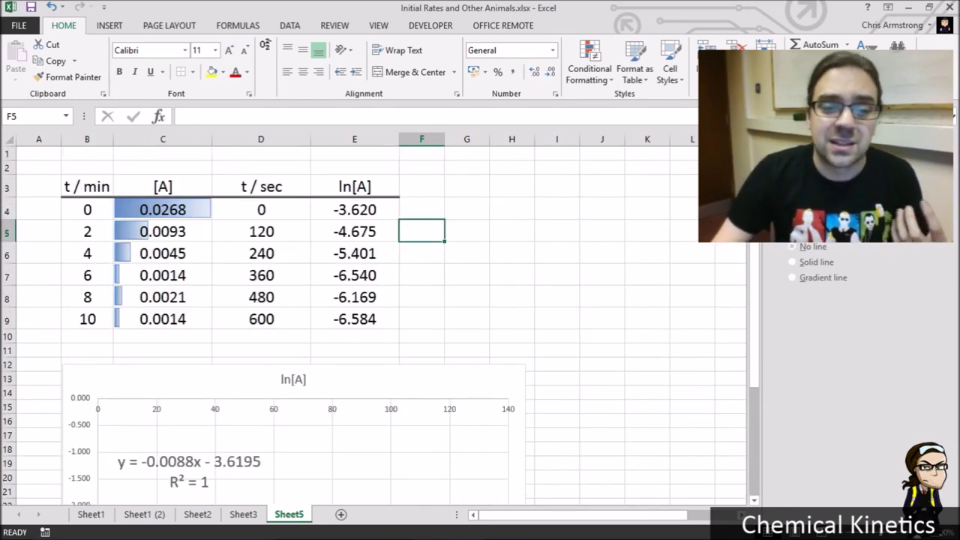
Undo the last change to the ln[A] series' data range and review the chart's trendline against its points.
{"action": "scroll", "coordinate": [375, 330], "scroll_direction": "down", "scroll_amount": 4}
{"action": "key", "text": "ctrl+z"}
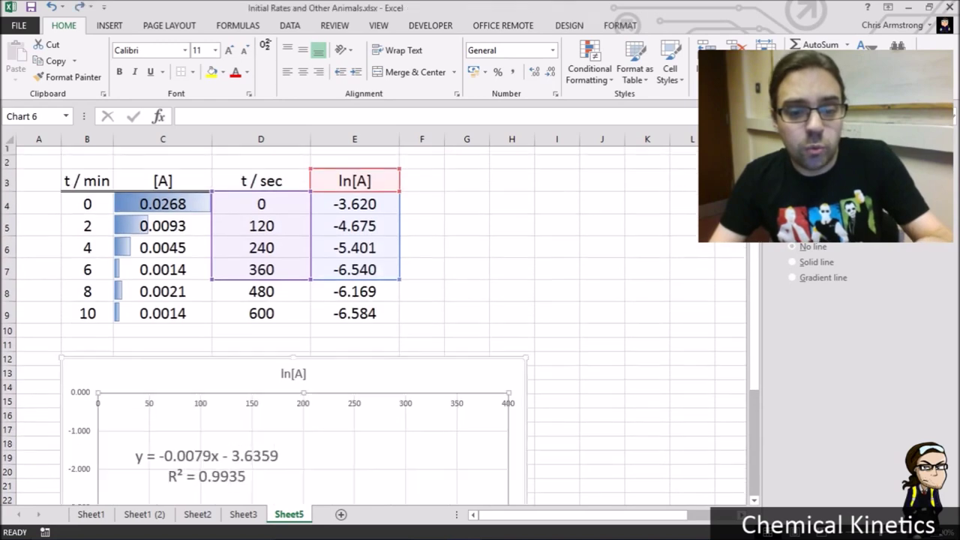
{"action": "scroll", "coordinate": [375, 323], "scroll_direction": "down", "scroll_amount": 4}
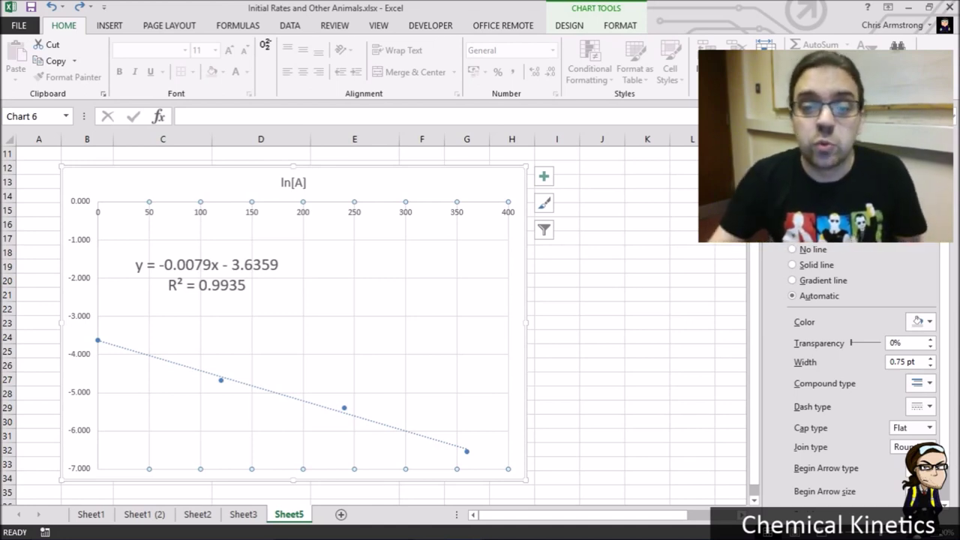
{"action": "scroll", "coordinate": [468, 253], "scroll_direction": "up", "scroll_amount": 4}
{"action": "left_click", "coordinate": [468, 253]}
{"action": "scroll", "coordinate": [468, 253], "scroll_direction": "down", "scroll_amount": 2}
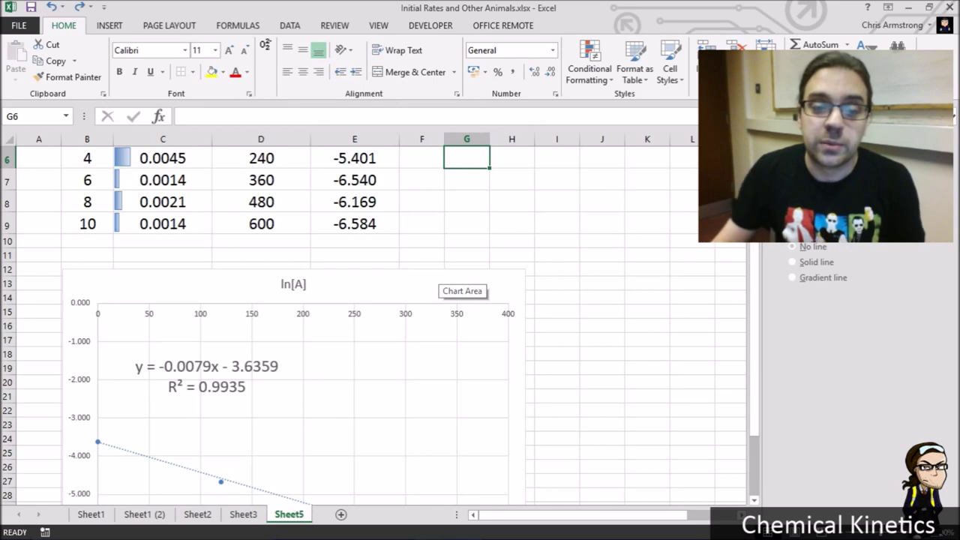
{"action": "scroll", "coordinate": [440, 276], "scroll_direction": "down", "scroll_amount": 2}
{"action": "left_click", "coordinate": [439, 275]}
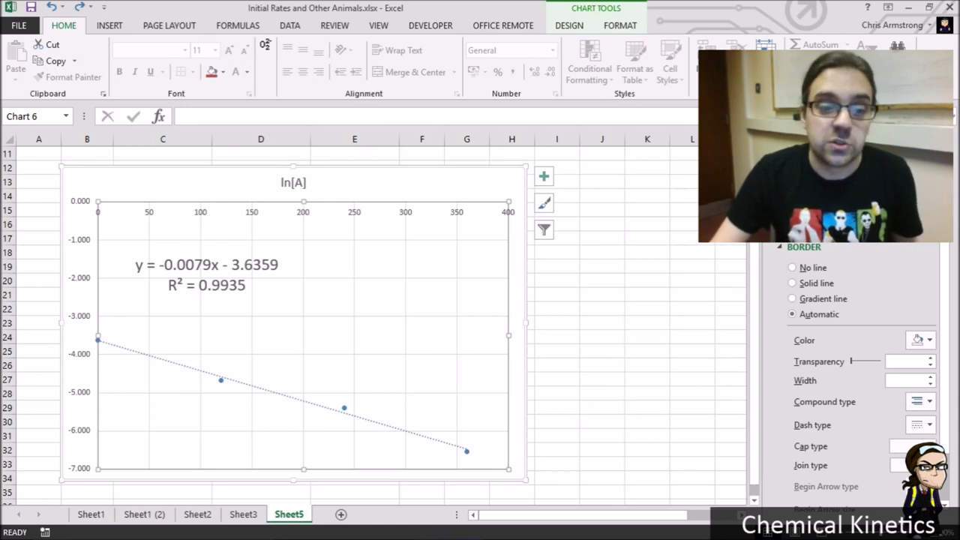
Extend the ln[A] series' source range to all rows, D4:E9, and compare the trendline fit.
{"action": "scroll", "coordinate": [224, 322], "scroll_direction": "up", "scroll_amount": 4}
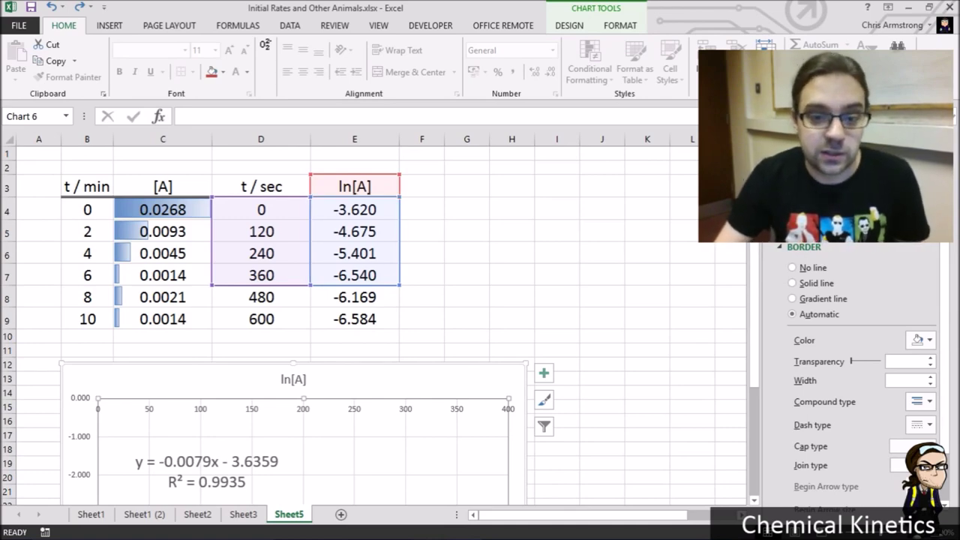
{"action": "left_click_drag", "start_coordinate": [399, 285], "coordinate": [399, 328]}
{"action": "scroll", "coordinate": [399, 328], "scroll_direction": "down", "scroll_amount": 3}
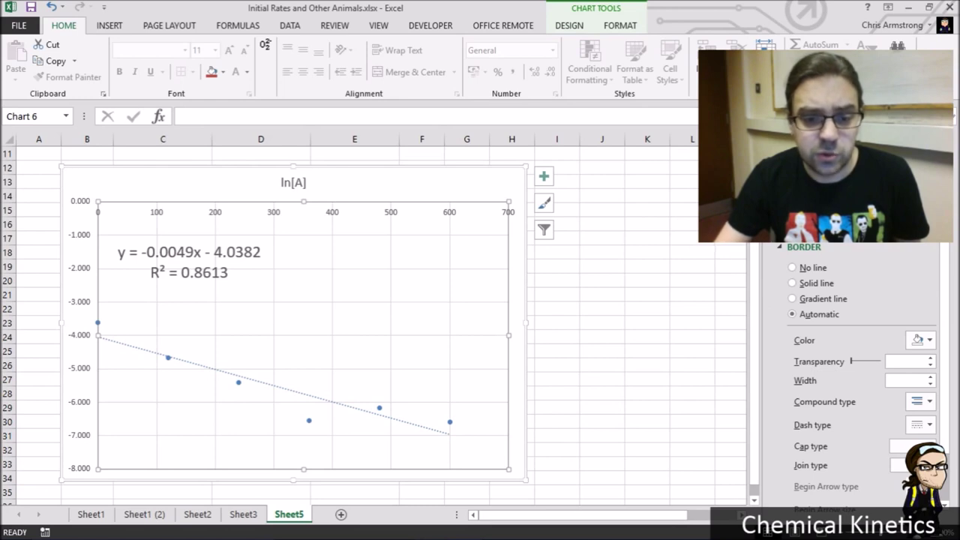
{"action": "scroll", "coordinate": [375, 322], "scroll_direction": "up", "scroll_amount": 3}
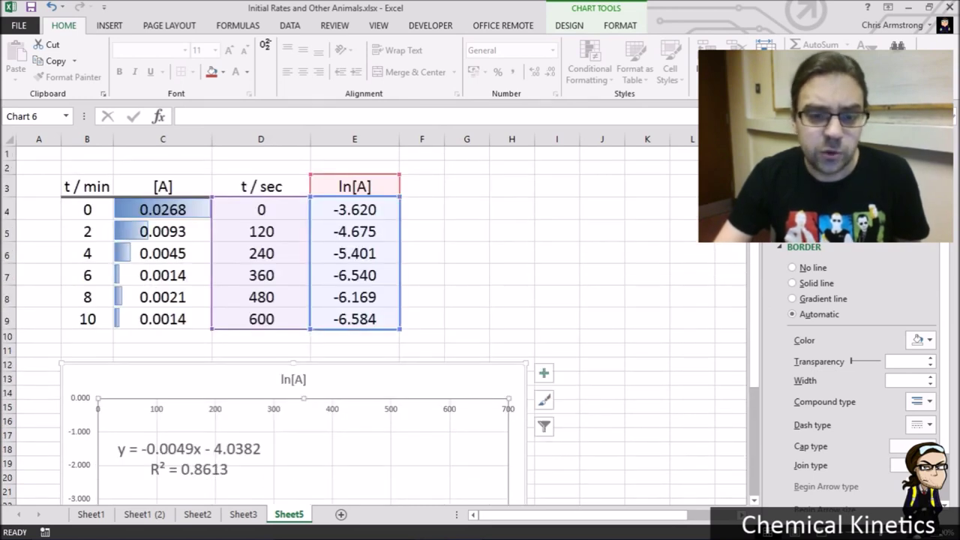
Limit the ln[A] series' source range to D4:E7 and check the resulting trendline.
{"action": "left_click_drag", "start_coordinate": [401, 329], "coordinate": [401, 285]}
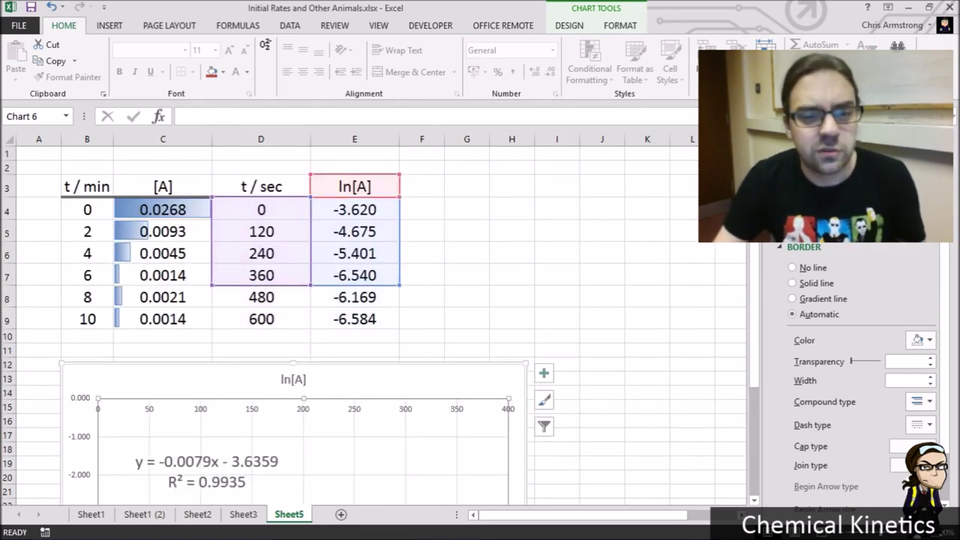
{"action": "left_click", "coordinate": [411, 296]}
{"action": "scroll", "coordinate": [411, 295], "scroll_direction": "down", "scroll_amount": 5}
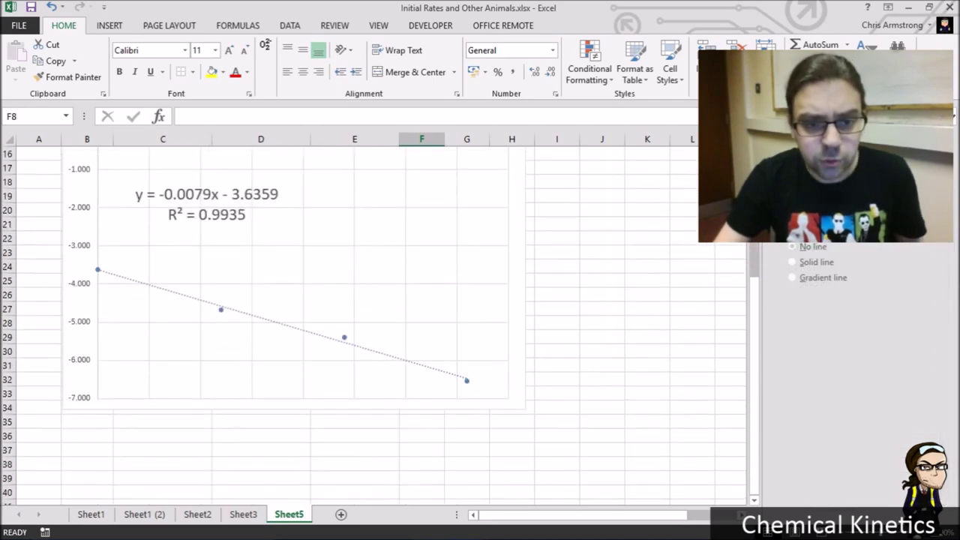
{"action": "scroll", "coordinate": [398, 300], "scroll_direction": "up", "scroll_amount": 3}
{"action": "scroll", "coordinate": [397, 300], "scroll_direction": "down", "scroll_amount": 5}
{"action": "scroll", "coordinate": [397, 300], "scroll_direction": "up", "scroll_amount": 2}
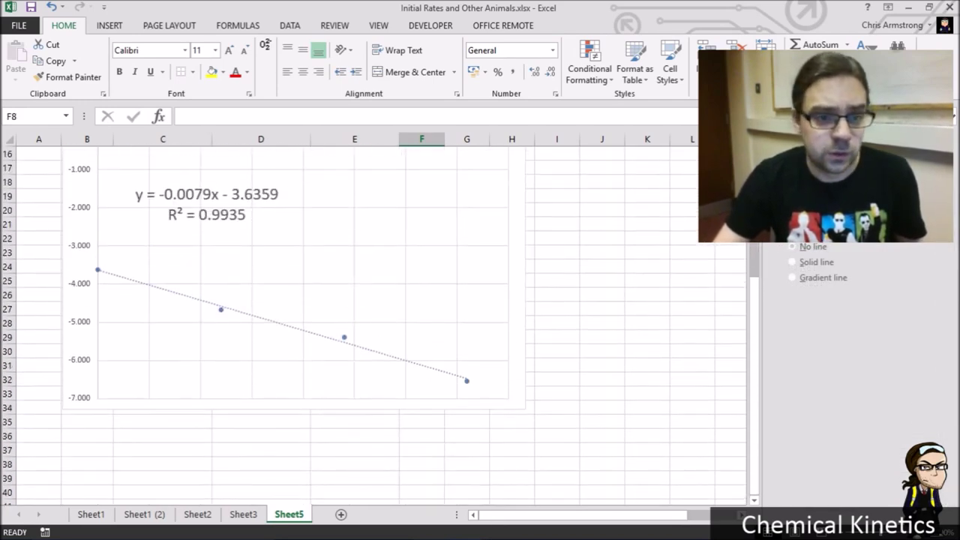
Highlight the slope term, including x, in the trendline equation label.
{"action": "left_click", "coordinate": [180, 206]}
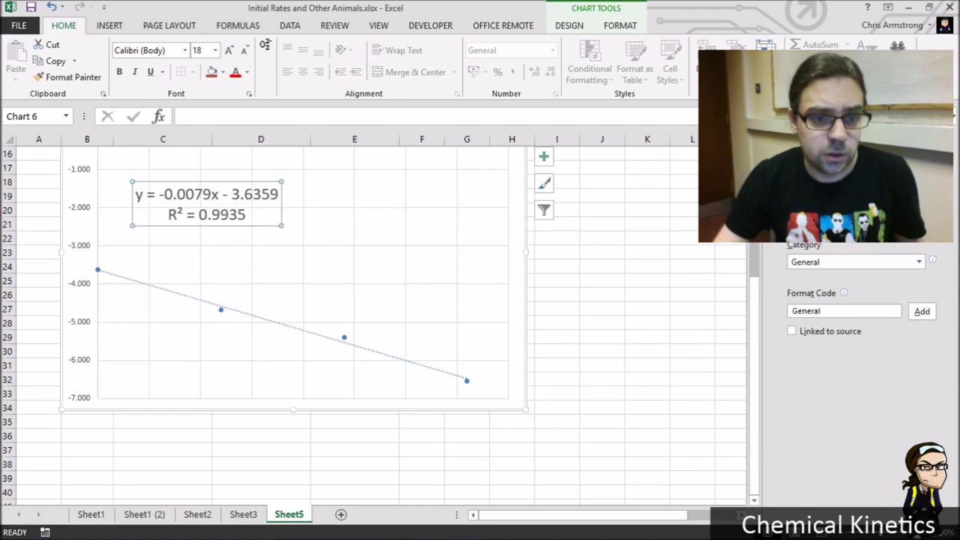
{"action": "scroll", "coordinate": [403, 259], "scroll_direction": "up", "scroll_amount": 3}
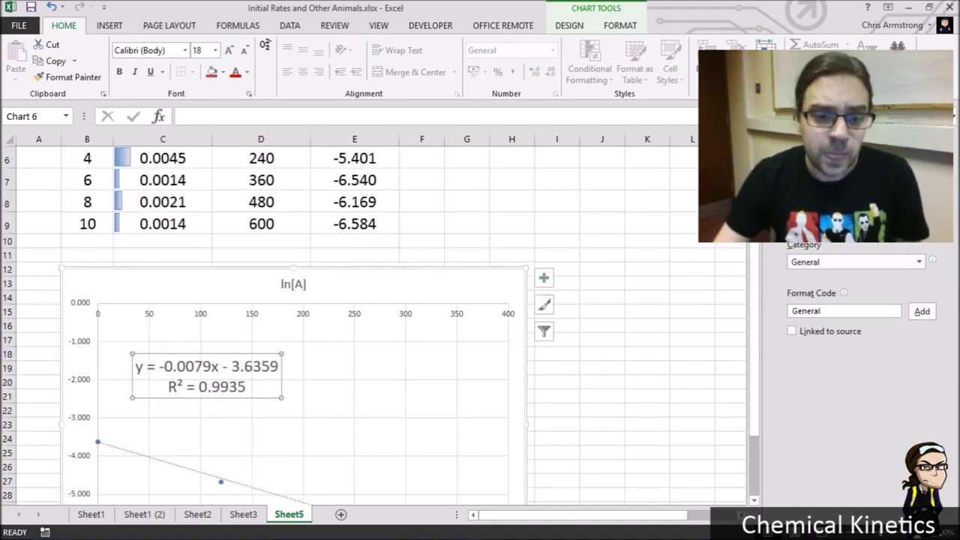
{"action": "left_click_drag", "start_coordinate": [221, 367], "coordinate": [159, 366]}
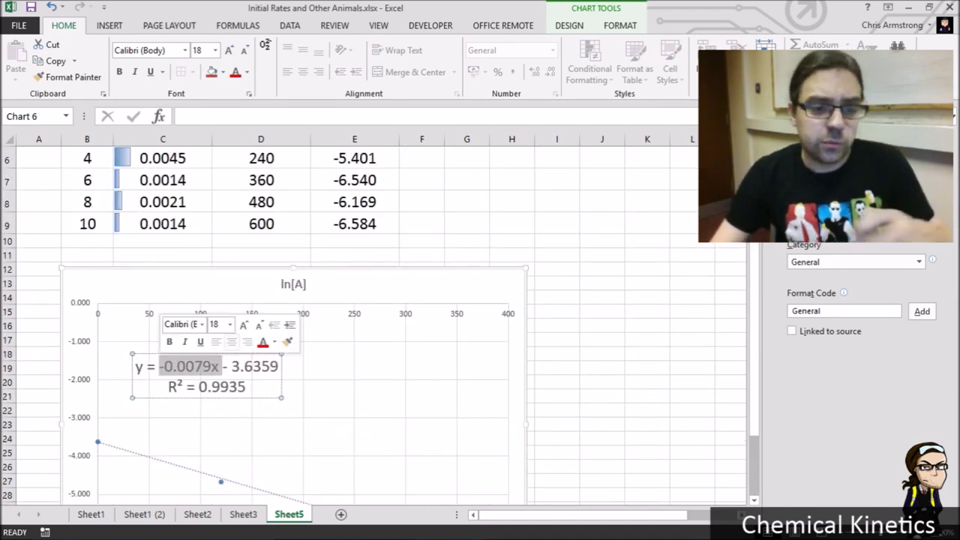
Calculate the slope of ln[A] against time in cell G4 with the formula =SLOPE(E4:E7,D4:D7).
{"action": "left_click", "coordinate": [466, 201]}
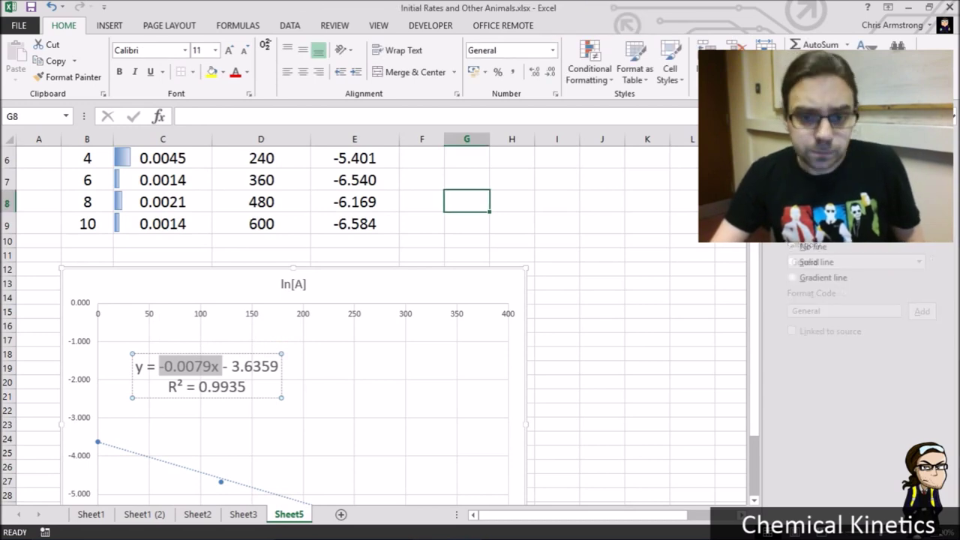
{"action": "scroll", "coordinate": [467, 202], "scroll_direction": "up", "scroll_amount": 2}
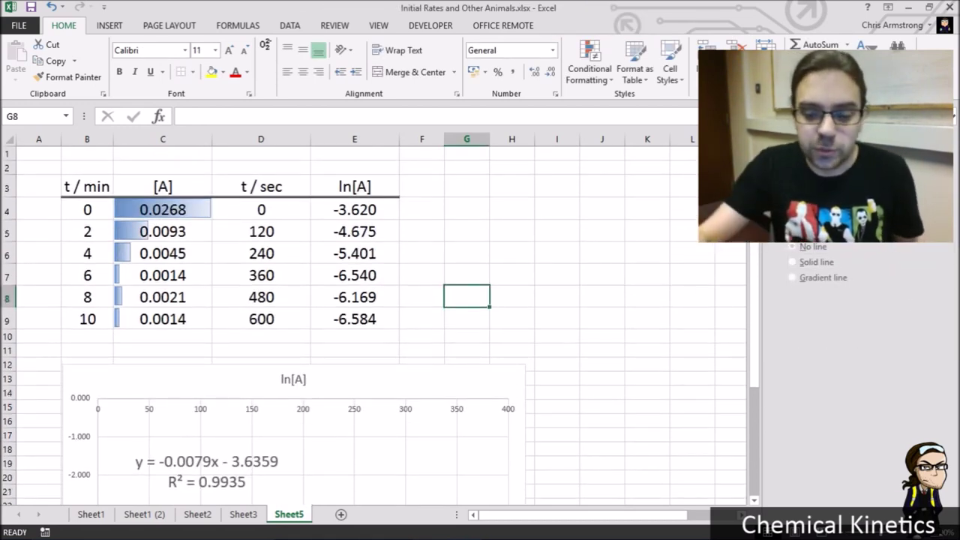
{"action": "key", "text": "Up"}
{"action": "key", "text": "Up"}
{"action": "key", "text": "Up"}
{"action": "key", "text": "Up"}
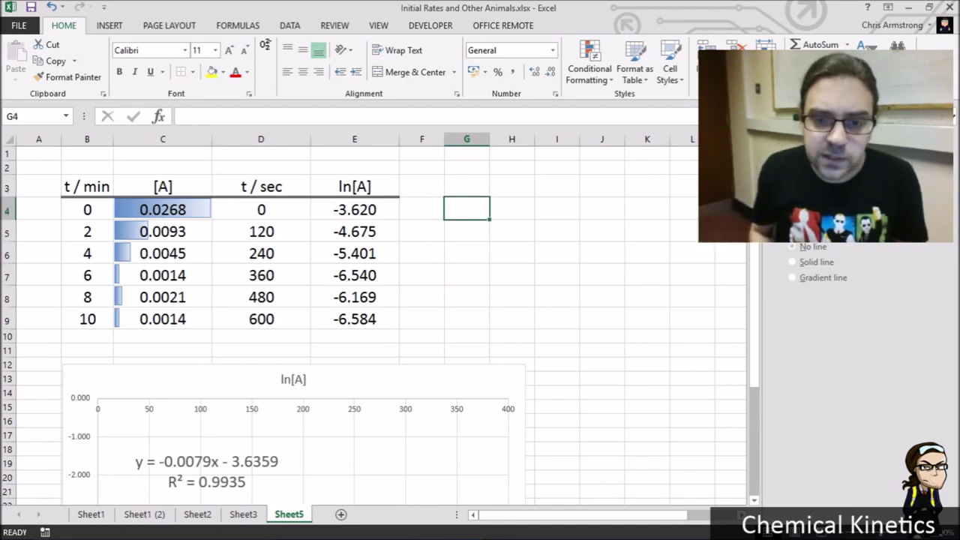
{"action": "type", "text": "="}
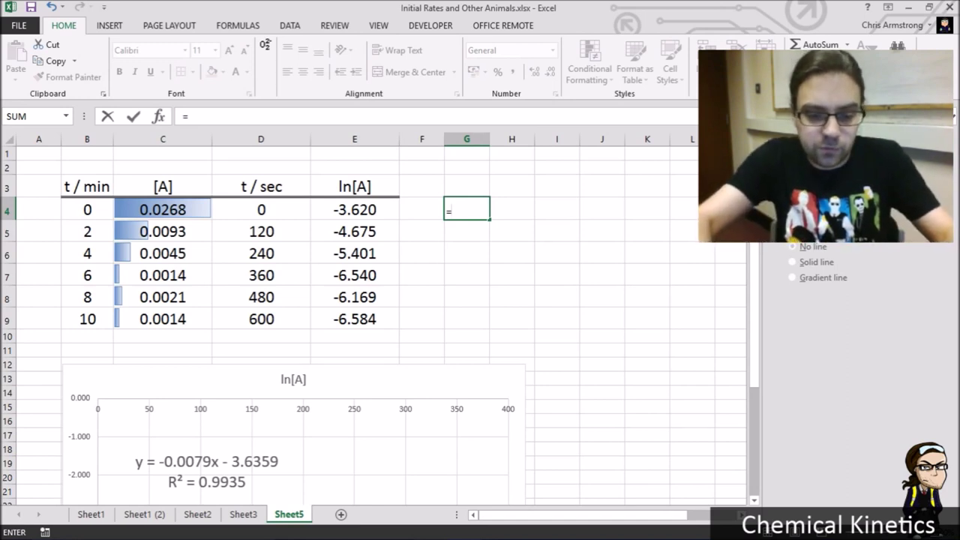
{"action": "type", "text": "SLOPE"}
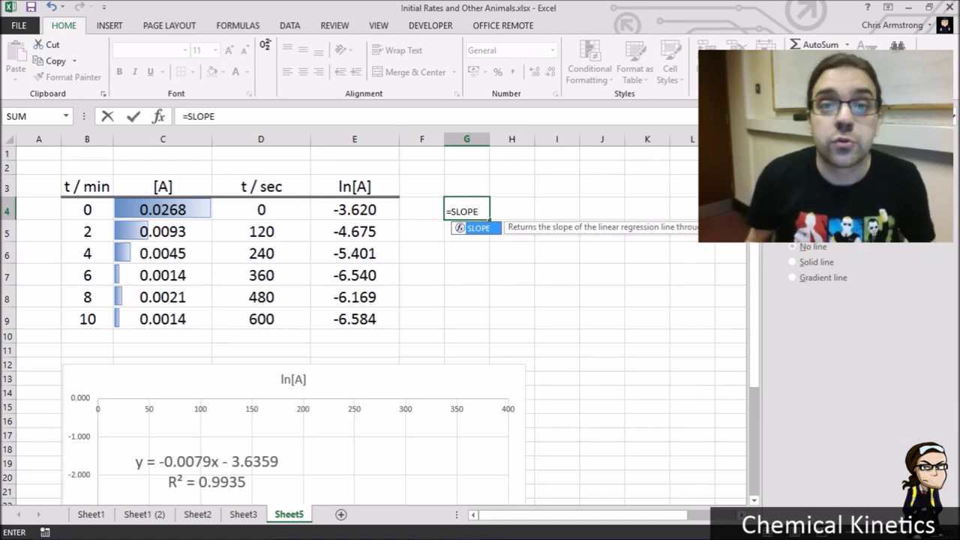
{"action": "type", "text": "("}
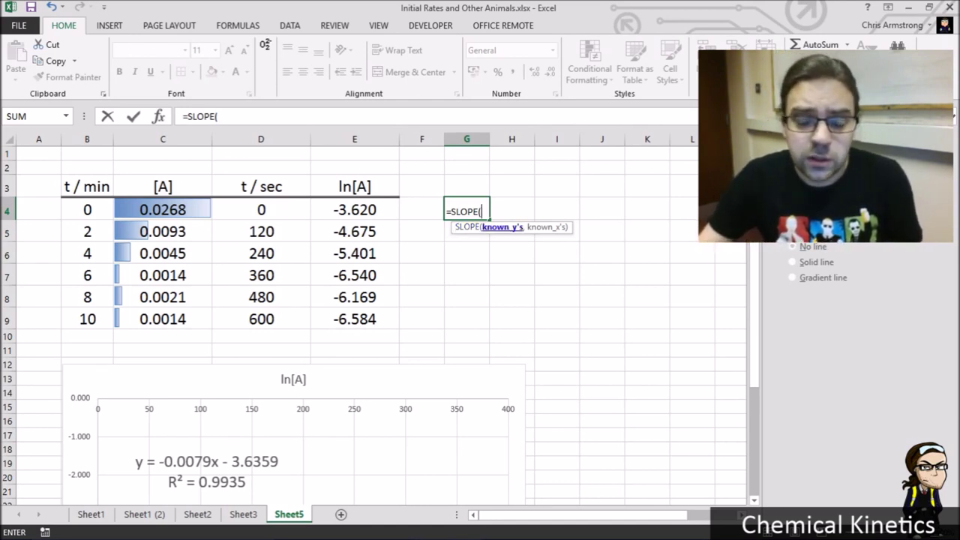
{"action": "scroll", "coordinate": [501, 226], "scroll_direction": "down", "scroll_amount": 2}
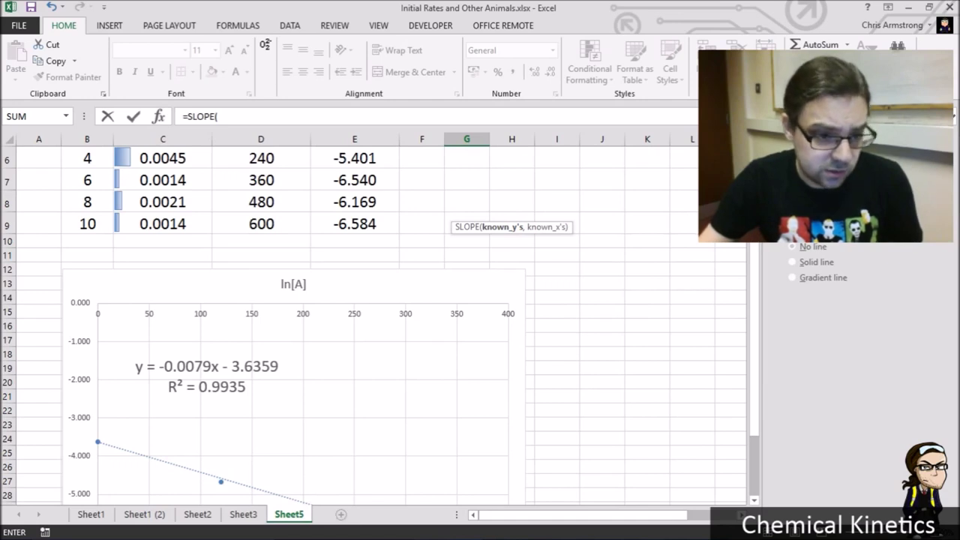
{"action": "scroll", "coordinate": [501, 226], "scroll_direction": "up", "scroll_amount": 2}
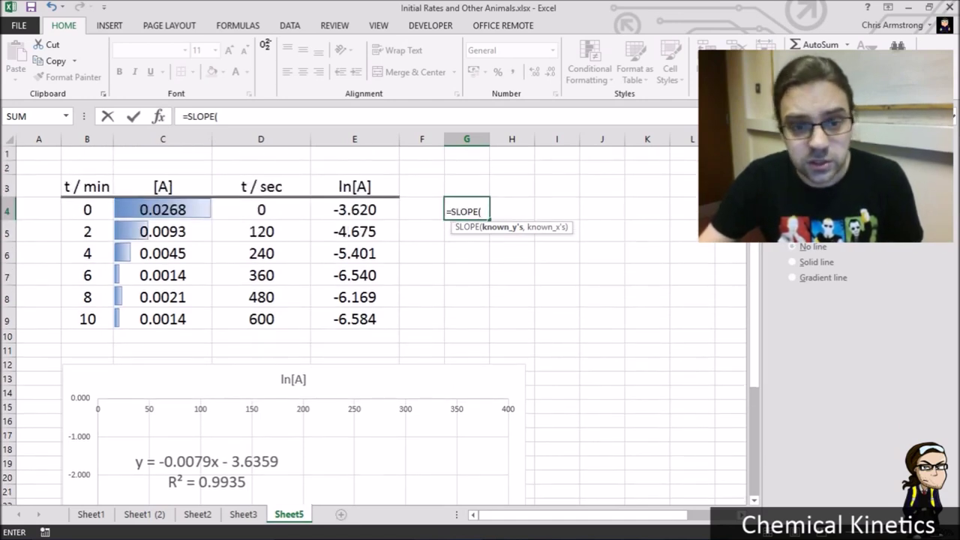
{"action": "left_click_drag", "start_coordinate": [355, 211], "coordinate": [355, 276]}
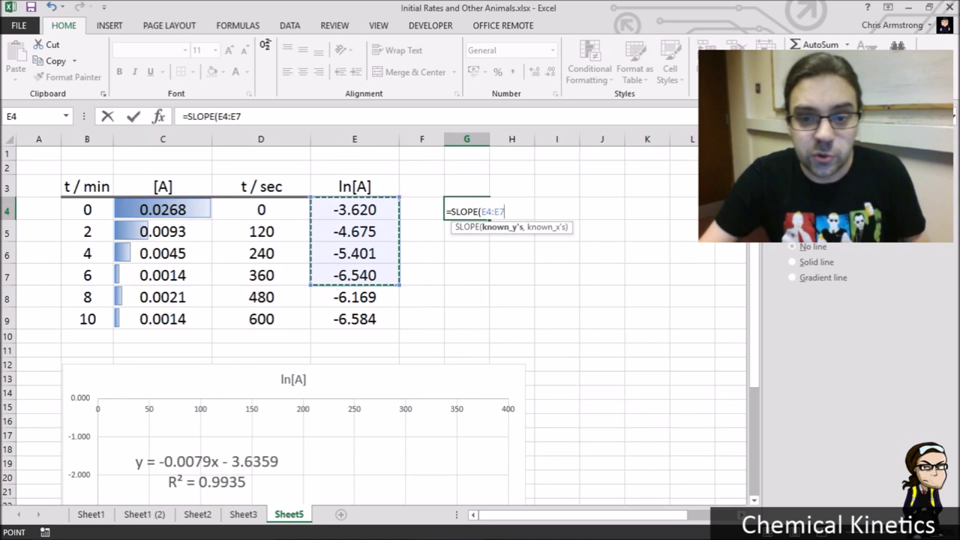
{"action": "type", "text": ","}
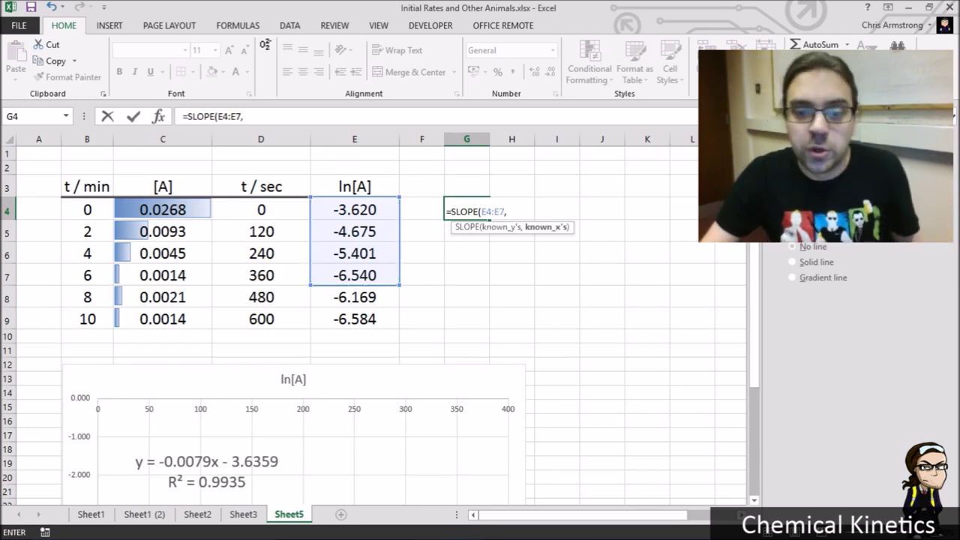
{"action": "left_click_drag", "start_coordinate": [261, 211], "coordinate": [266, 277]}
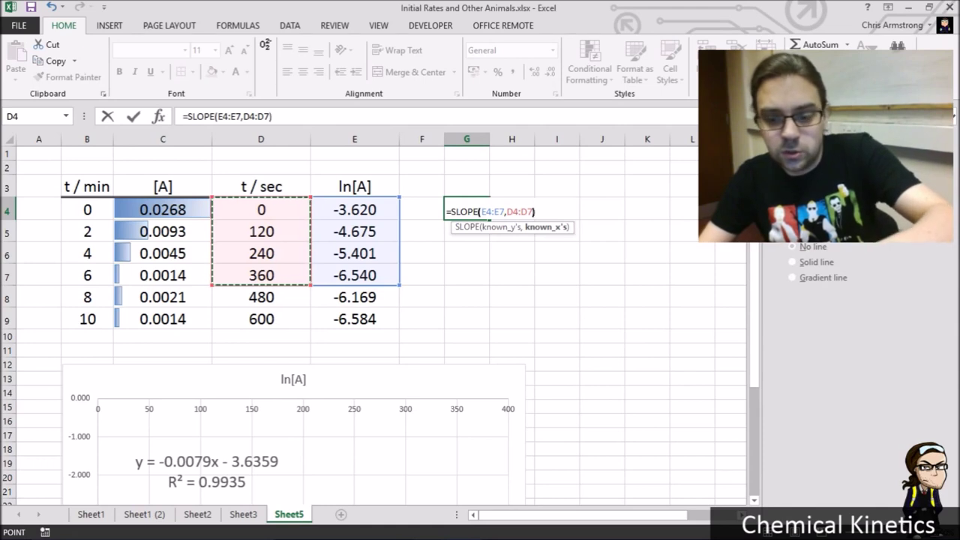
{"action": "key", "text": "Return"}
Compare the SLOPE result in G4 with the slope term in the chart's trendline equation.
{"action": "left_click", "coordinate": [466, 211]}
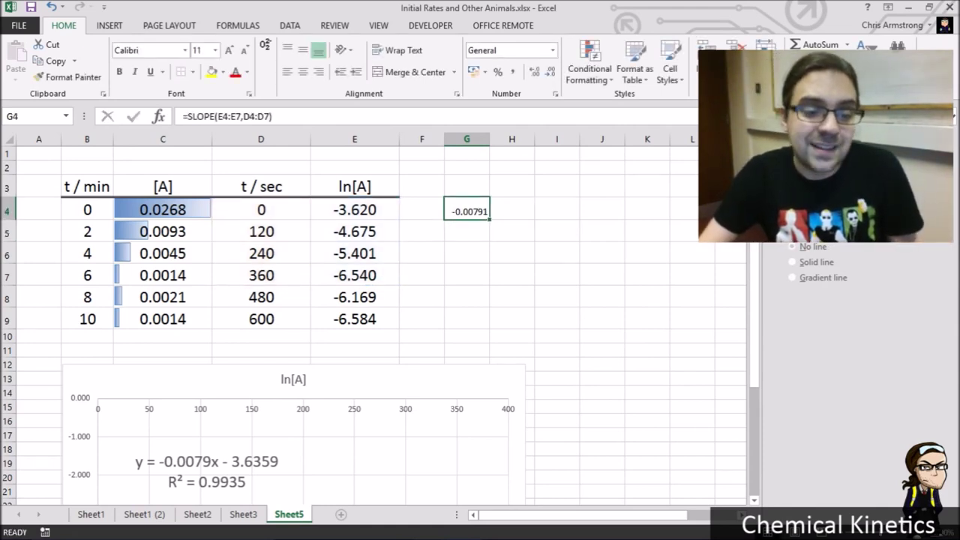
{"action": "left_click", "coordinate": [212, 462]}
{"action": "left_click", "coordinate": [211, 462]}
{"action": "left_click", "coordinate": [467, 211]}
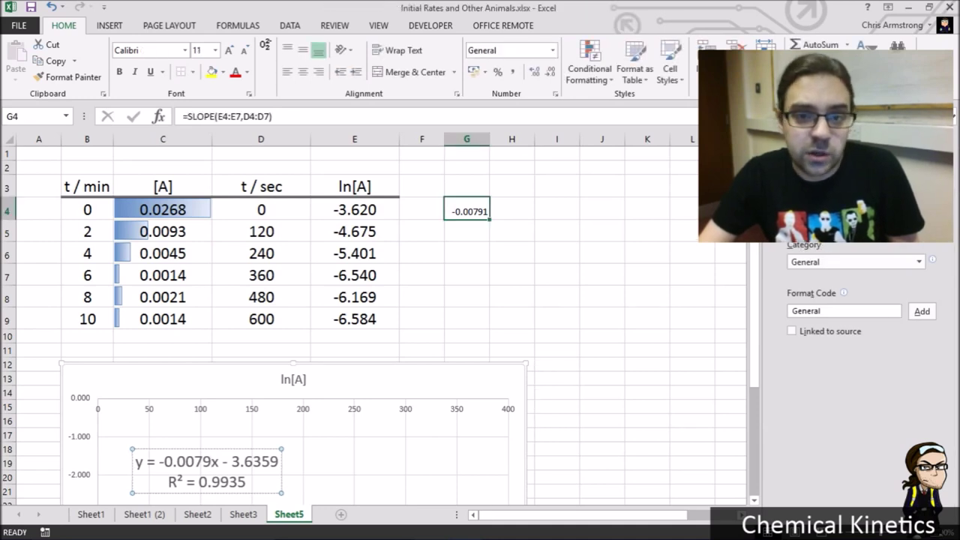
Format the slope value in G4 as a number with five decimal places.
{"action": "left_click", "coordinate": [550, 72]}
{"action": "left_click", "coordinate": [550, 72]}
{"action": "left_click", "coordinate": [534, 72]}
{"action": "left_click", "coordinate": [534, 72]}
{"action": "left_click", "coordinate": [534, 72]}
{"action": "left_click", "coordinate": [534, 72]}
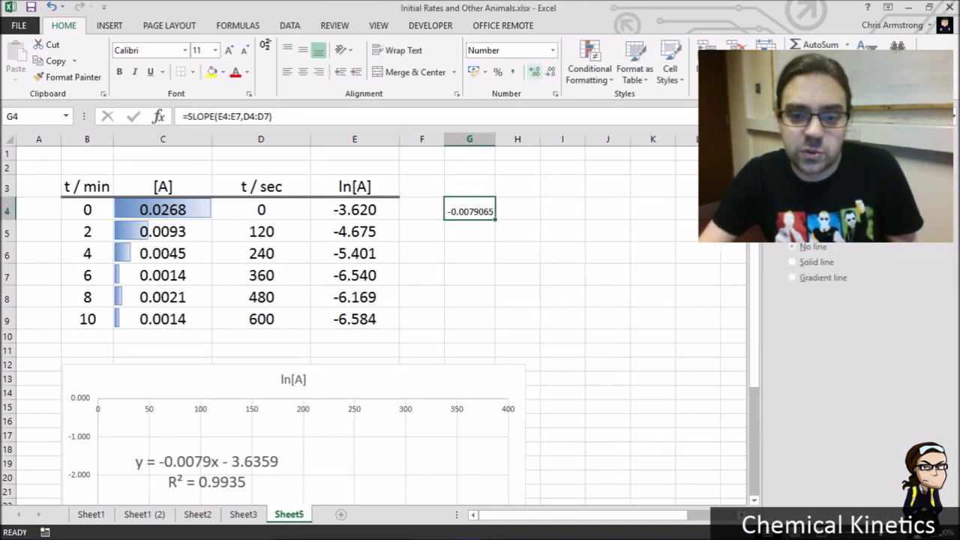
{"action": "left_click", "coordinate": [549, 72]}
{"action": "left_click", "coordinate": [550, 72]}
{"action": "left_click", "coordinate": [550, 71]}
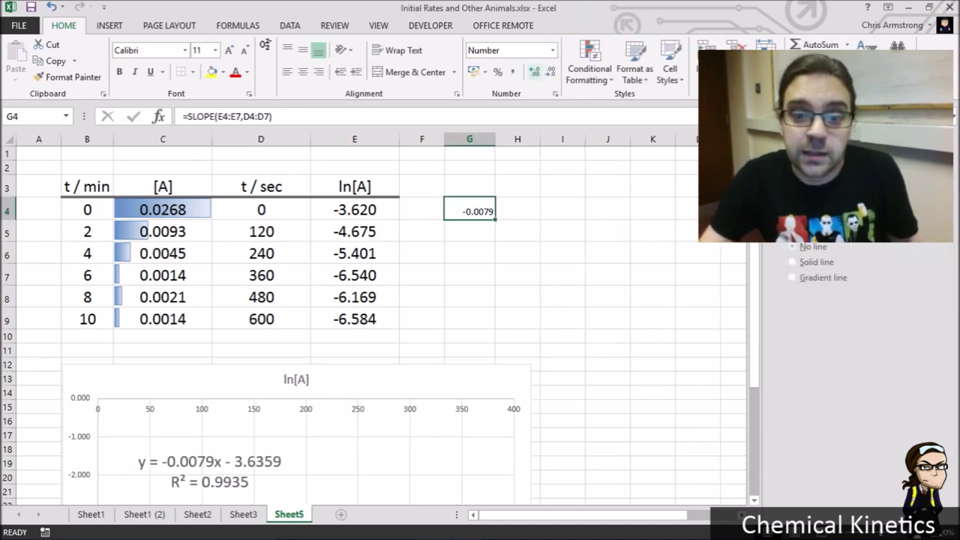
{"action": "left_click", "coordinate": [533, 71]}
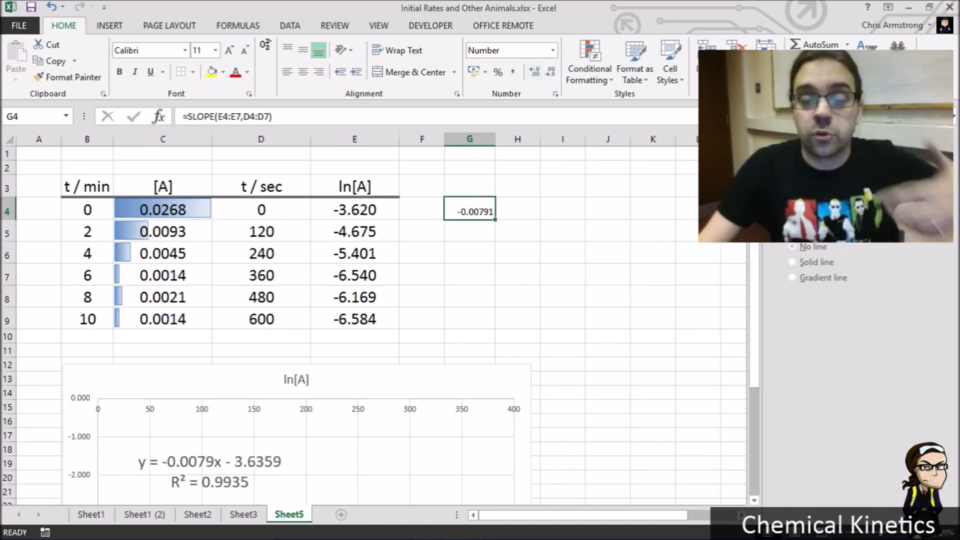
Enlarge the font of the slope value in G4 to 18 points.
{"action": "left_click", "coordinate": [469, 231]}
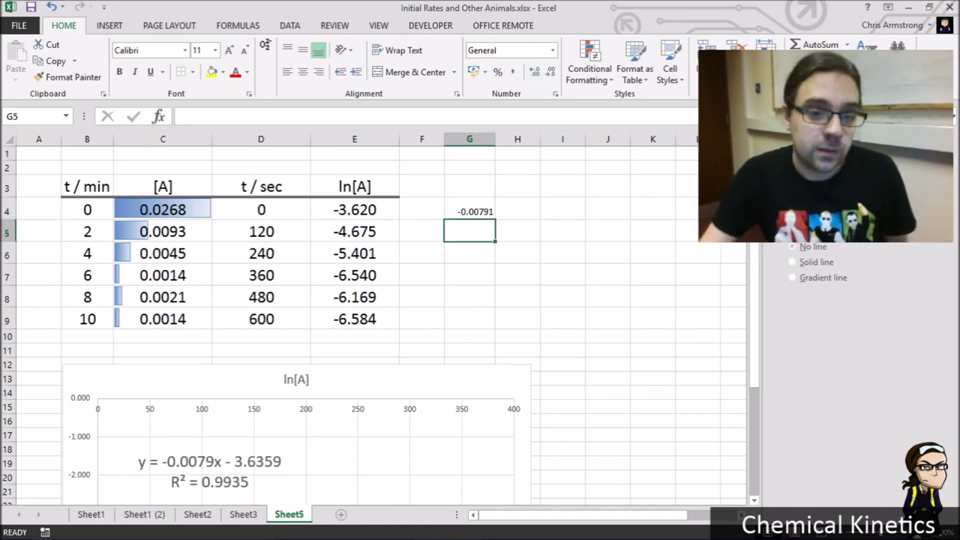
{"action": "scroll", "coordinate": [375, 322], "scroll_direction": "down", "scroll_amount": 2}
{"action": "scroll", "coordinate": [375, 322], "scroll_direction": "up", "scroll_amount": 2}
{"action": "left_click", "coordinate": [469, 211]}
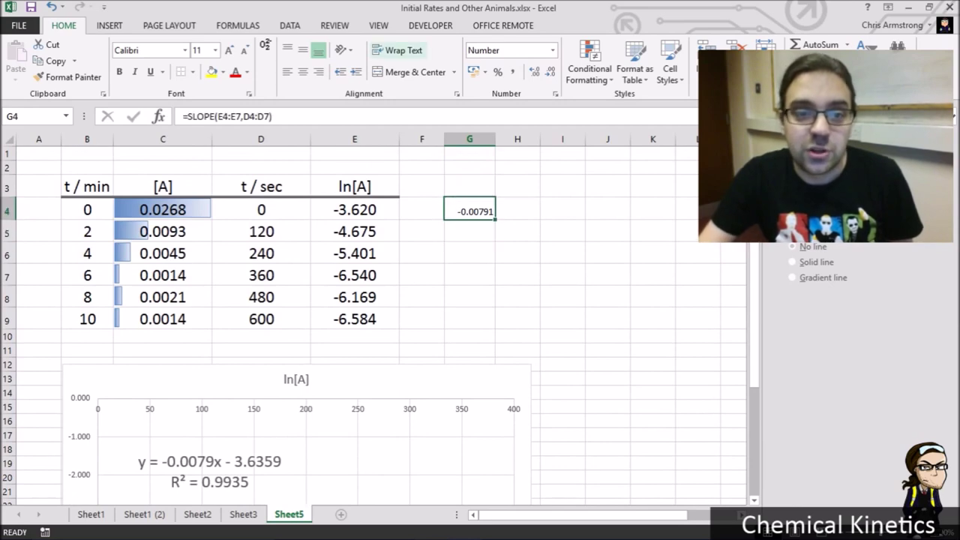
{"action": "left_click", "coordinate": [229, 50]}
{"action": "left_click", "coordinate": [229, 51]}
{"action": "left_click", "coordinate": [229, 51]}
{"action": "left_click", "coordinate": [229, 51]}
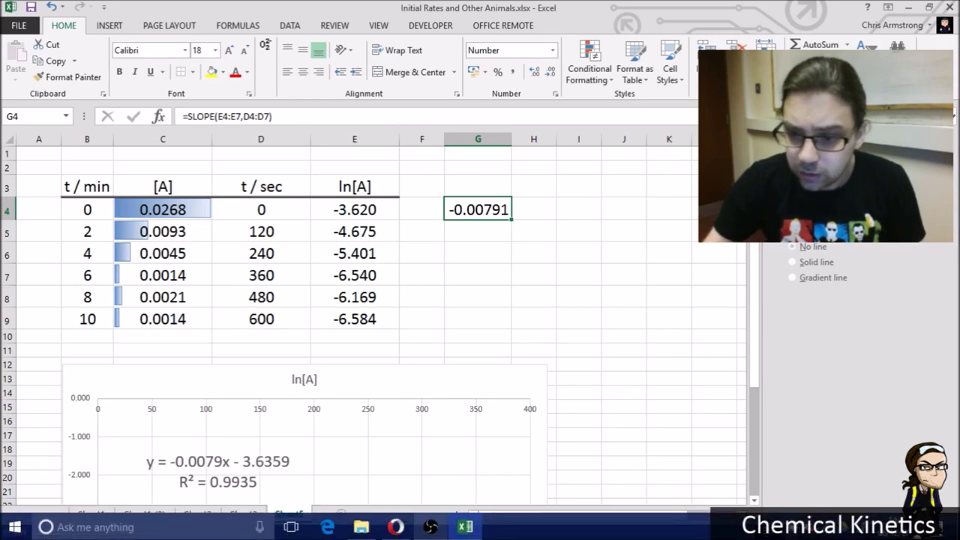
Move the ln[A] chart up so it sits directly beneath the data table.
{"action": "left_click", "coordinate": [304, 380]}
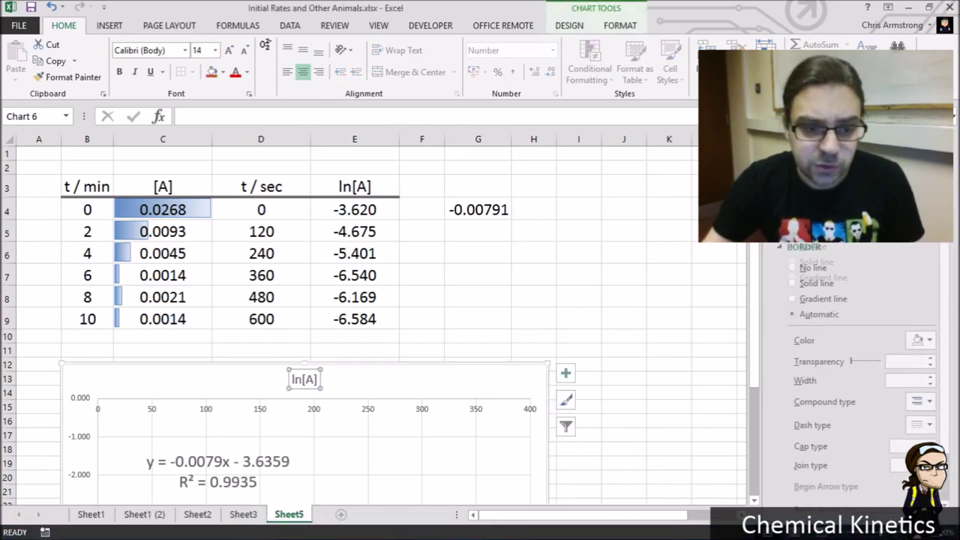
{"action": "left_click_drag", "start_coordinate": [367, 379], "coordinate": [353, 349]}
{"action": "left_click", "coordinate": [422, 297]}
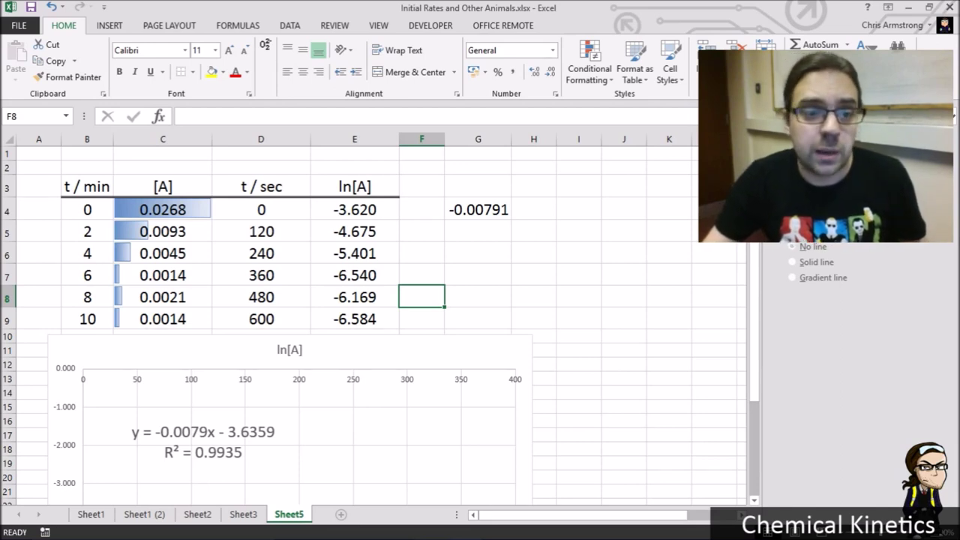
Review the t / min and [A] columns and browse the conditional formatting options for the [A] values.
{"action": "left_click_drag", "start_coordinate": [87, 187], "coordinate": [163, 319]}
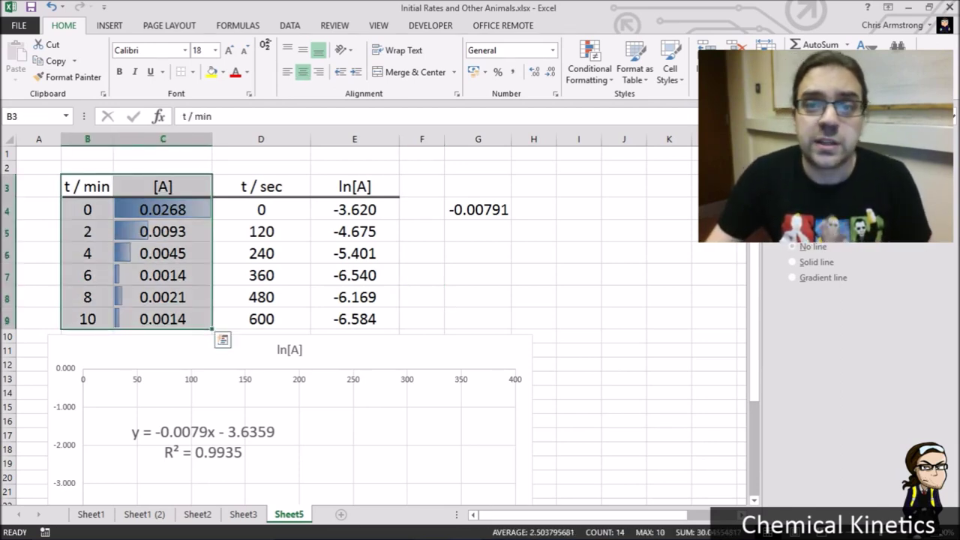
{"action": "left_click_drag", "start_coordinate": [87, 187], "coordinate": [87, 319]}
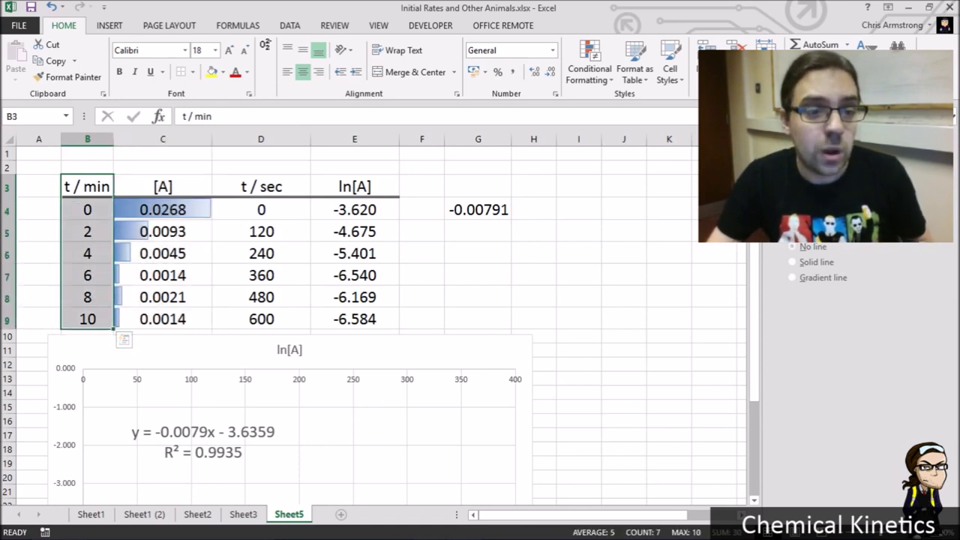
{"action": "left_click_drag", "start_coordinate": [163, 187], "coordinate": [163, 319]}
{"action": "left_click", "coordinate": [162, 209]}
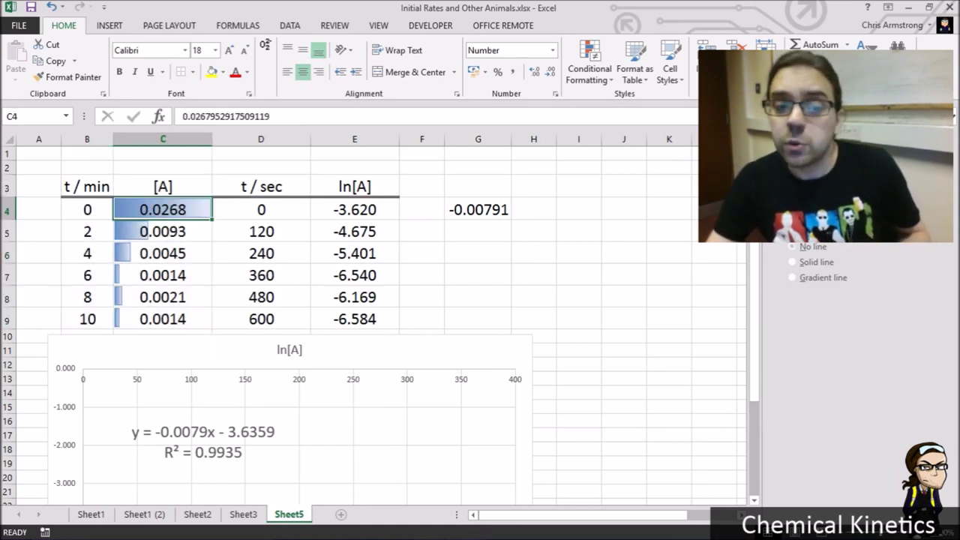
{"action": "left_click_drag", "start_coordinate": [162, 210], "coordinate": [163, 319]}
{"action": "left_click", "coordinate": [590, 67]}
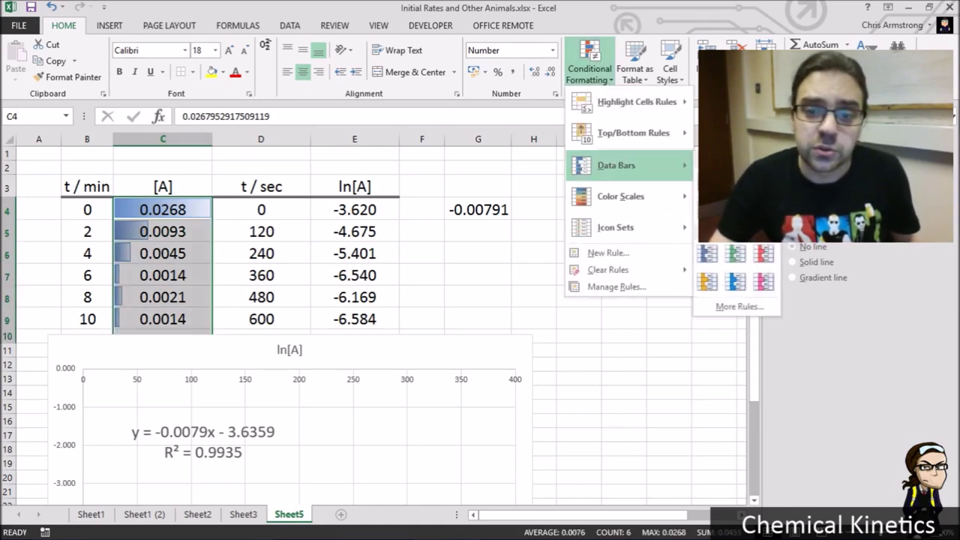
{"action": "mouse_move", "coordinate": [637, 102]}
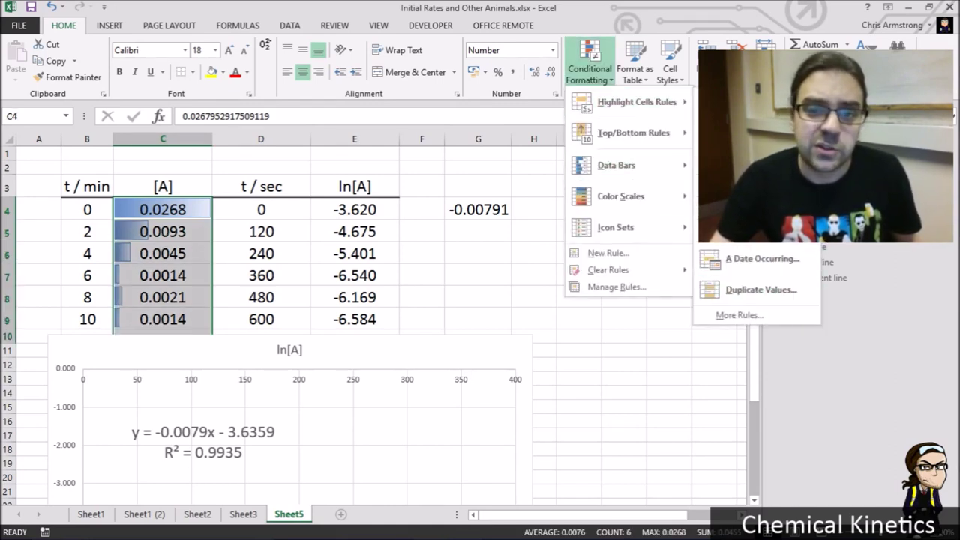
{"action": "left_click", "coordinate": [450, 285]}
Examine the t / sec and ln[A] columns and check how the t / sec array formula refers to the minutes column.
{"action": "left_click_drag", "start_coordinate": [261, 187], "coordinate": [262, 319]}
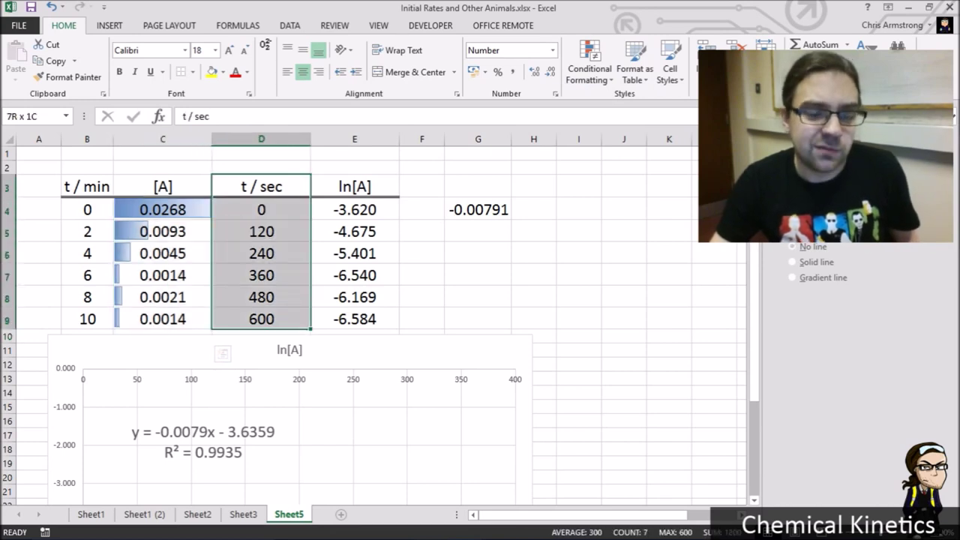
{"action": "left_click", "coordinate": [261, 209]}
{"action": "left_click_drag", "start_coordinate": [355, 186], "coordinate": [355, 319]}
{"action": "left_click", "coordinate": [261, 209]}
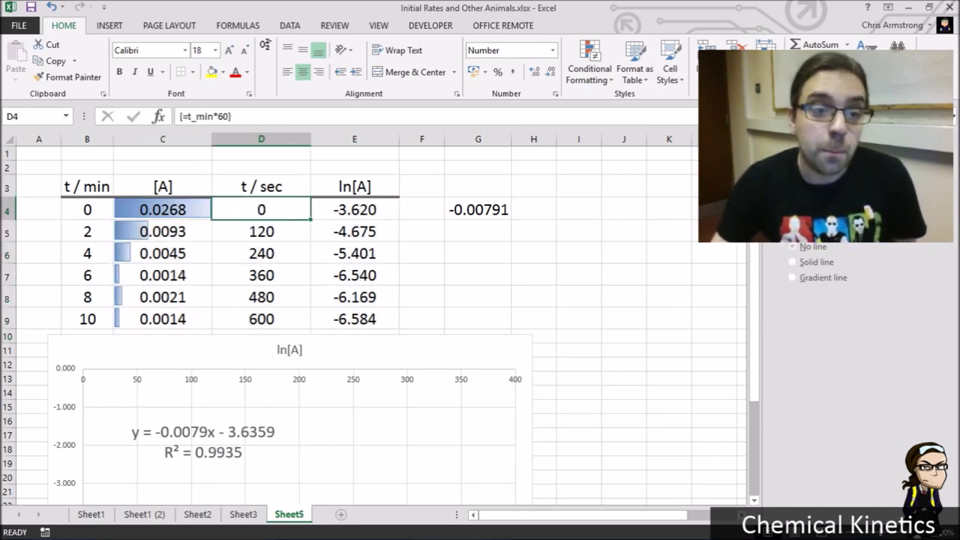
{"action": "left_click_drag", "start_coordinate": [87, 210], "coordinate": [87, 335]}
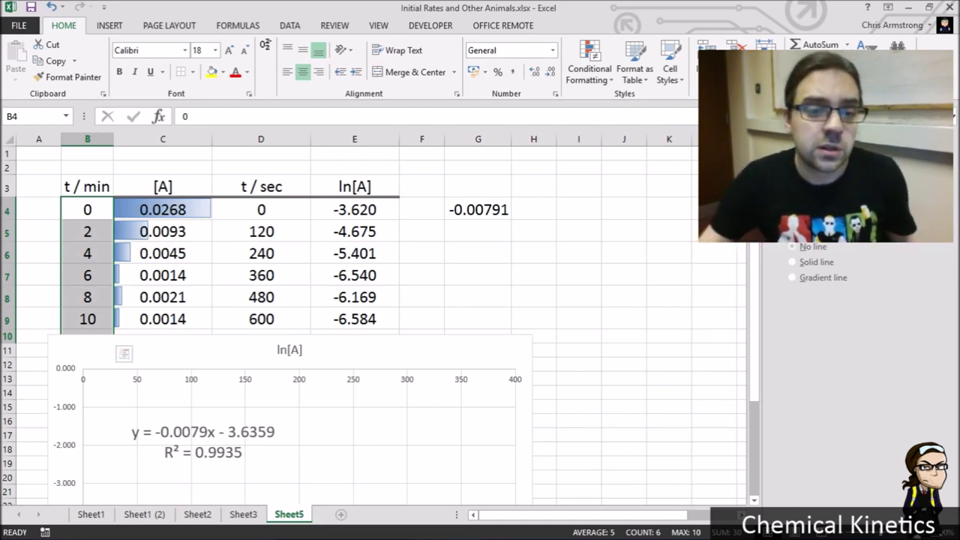
{"action": "left_click_drag", "start_coordinate": [261, 210], "coordinate": [261, 320]}
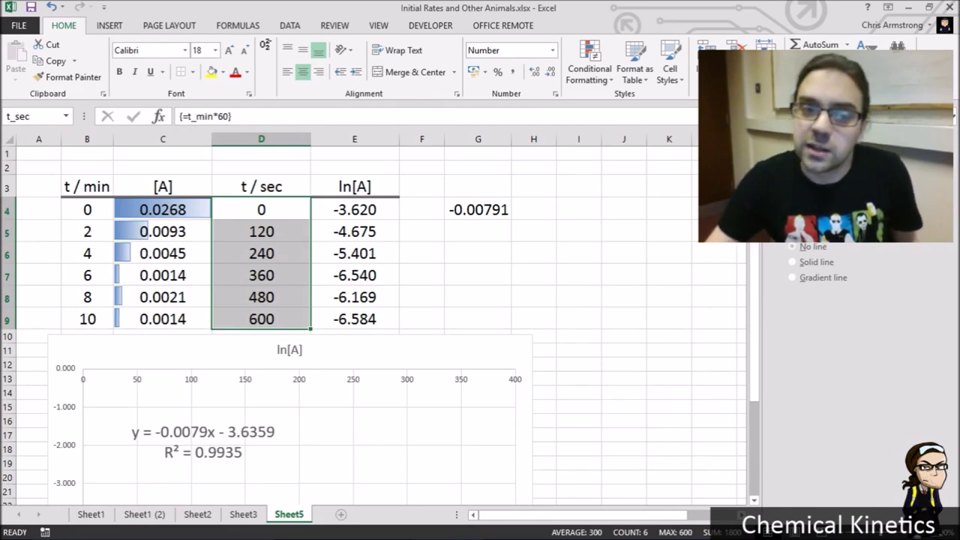
Replace the formula of the t / sec column with the array formula =t*120.
{"action": "left_click", "coordinate": [224, 210]}
{"action": "double_click", "coordinate": [225, 210]}
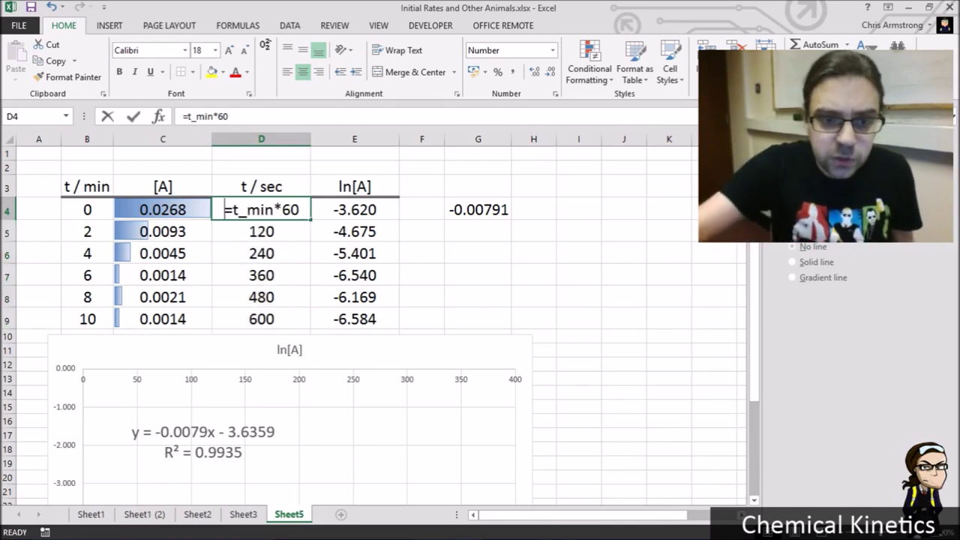
{"action": "type", "text": "=t"}
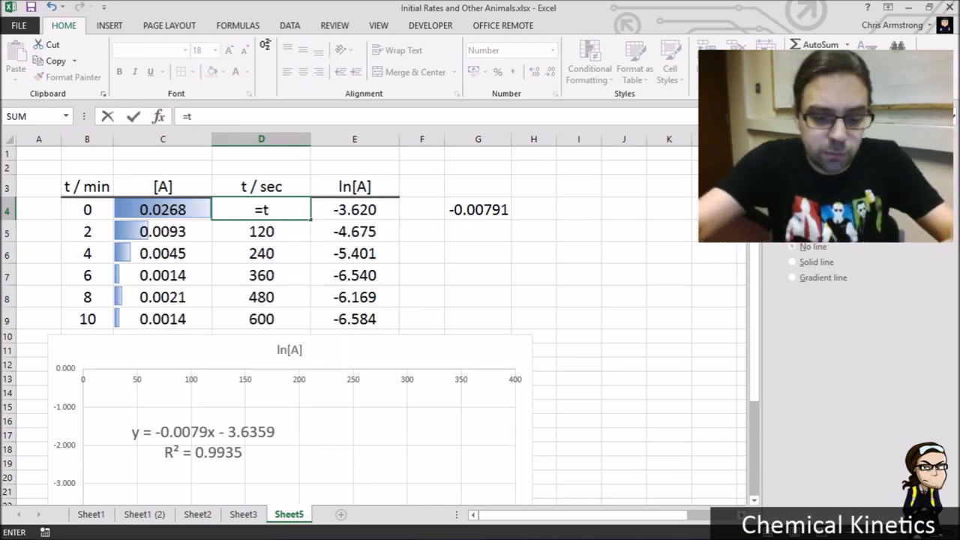
{"action": "type", "text": "*120"}
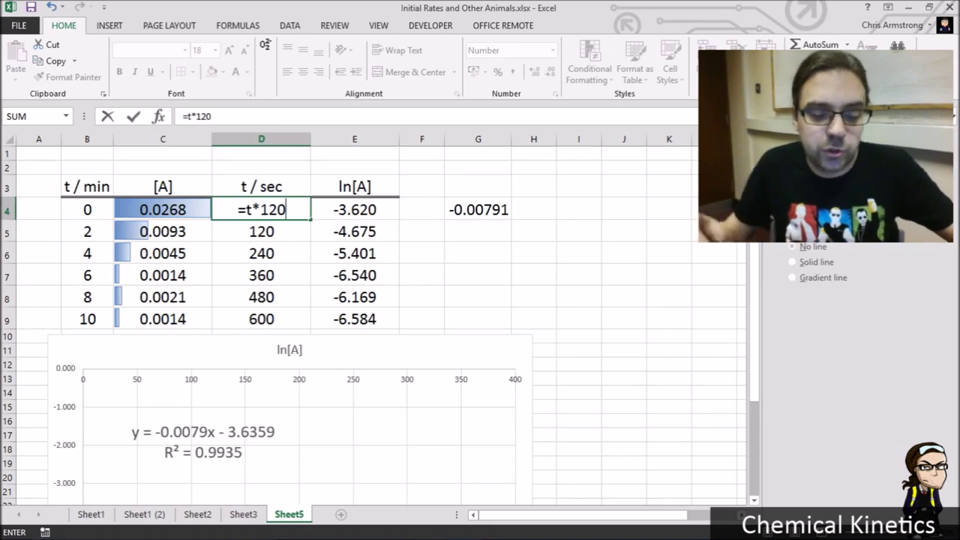
{"action": "key", "text": "ctrl+shift+Return"}
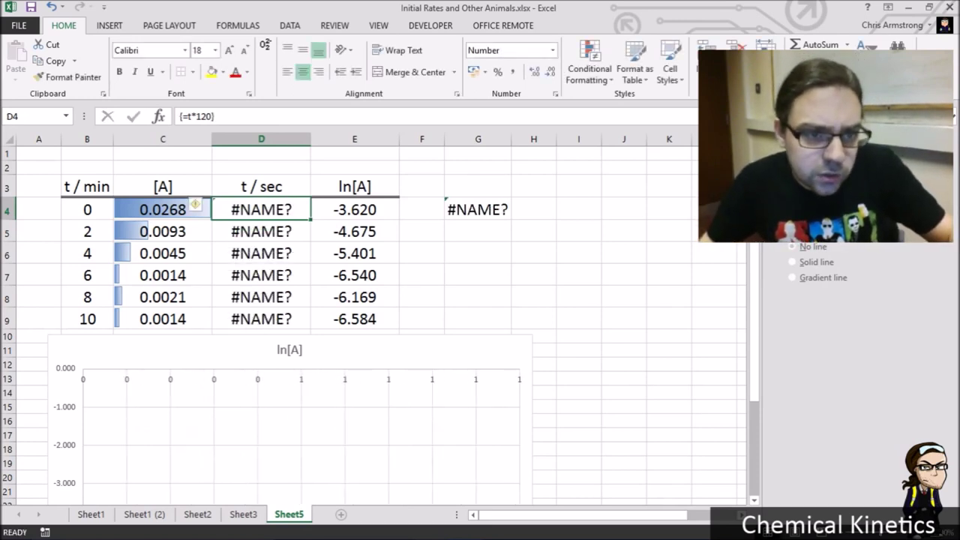
Correct the t / sec array formula to =t_min*120.
{"action": "key", "text": "F2"}
{"action": "type", "text": "_s"}
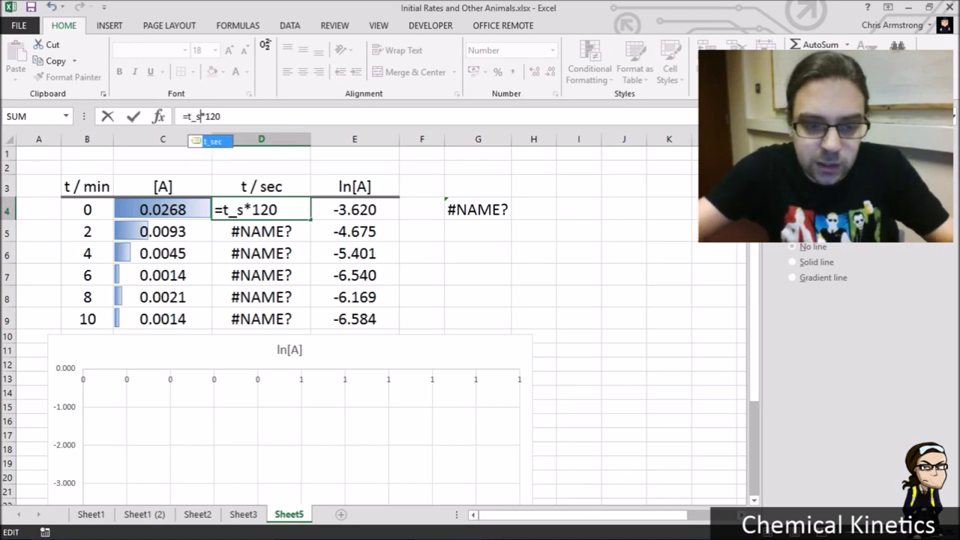
{"action": "key", "text": "BackSpace"}
{"action": "type", "text": "min"}
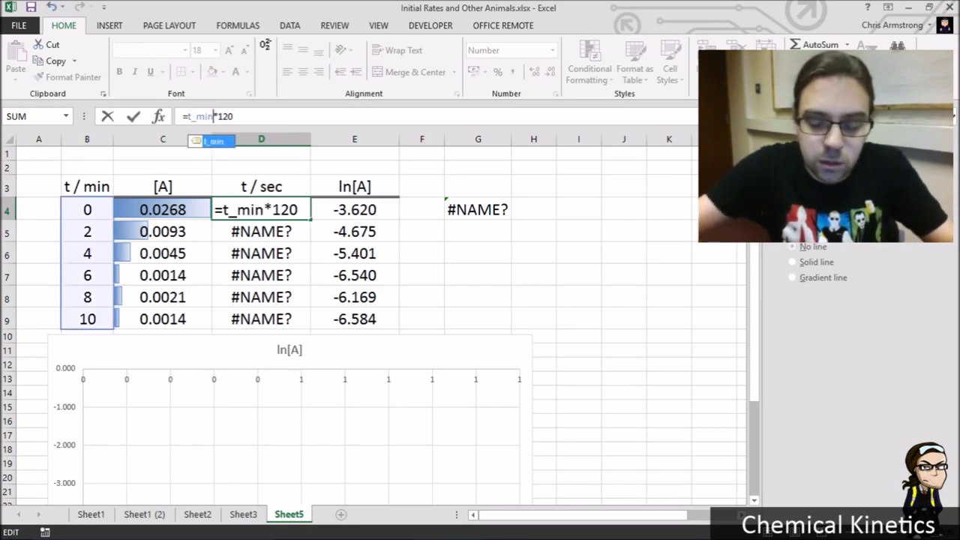
{"action": "key", "text": "ctrl+shift+Return"}
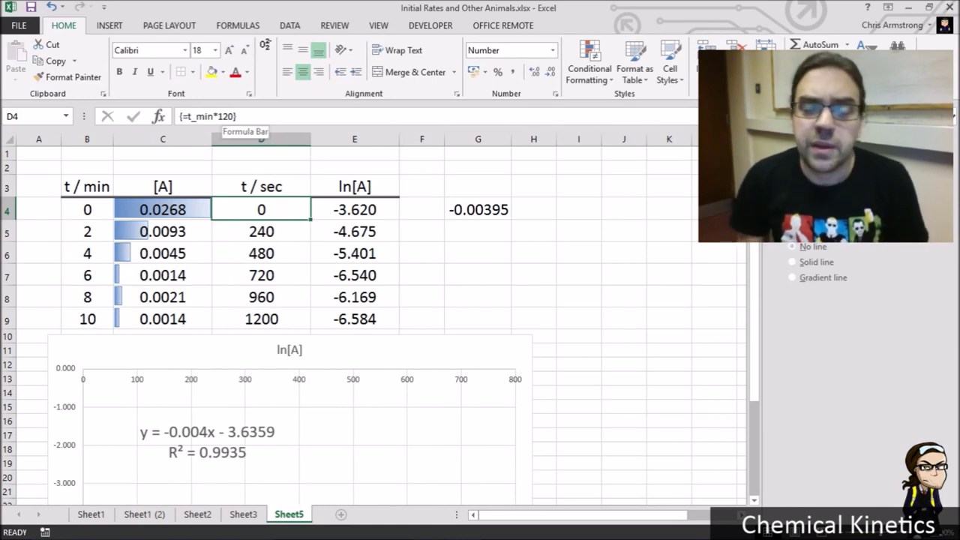
Undo the last two edits of the t / sec array formula.
{"action": "key", "text": "ctrl+z"}
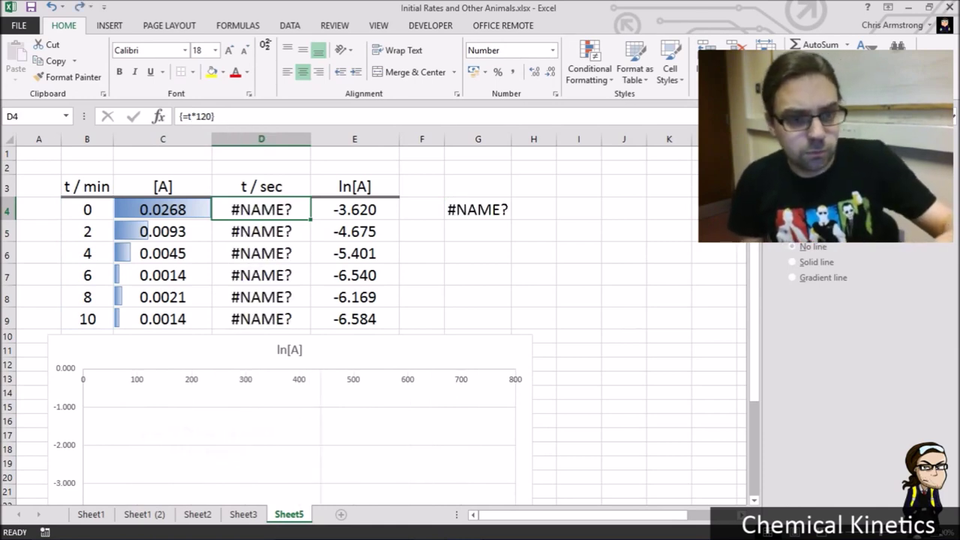
{"action": "key", "text": "ctrl+z"}
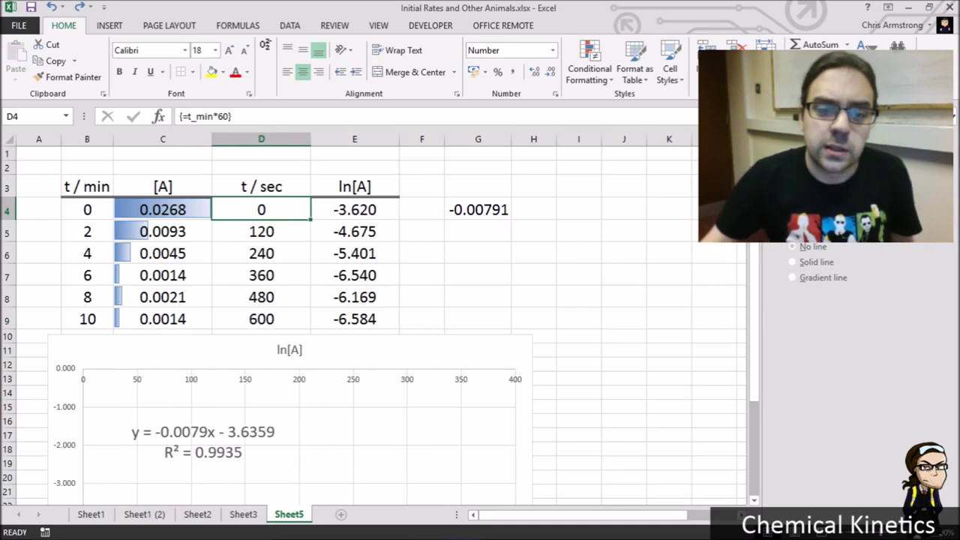
Check the array formula behind the ln[A] column and the ranges used by the SLOPE formula in G4.
{"action": "left_click", "coordinate": [355, 210]}
{"action": "left_click", "coordinate": [214, 116]}
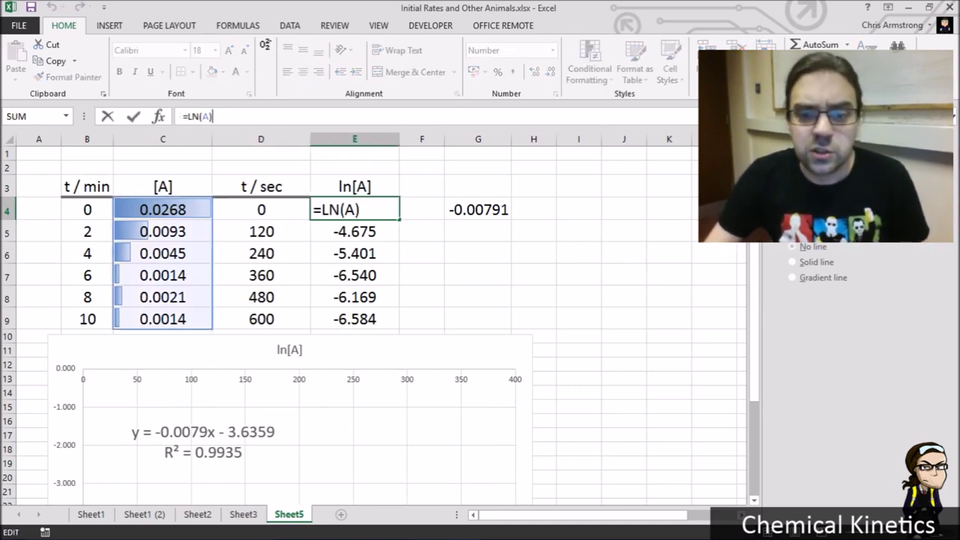
{"action": "key", "text": "Return"}
{"action": "left_click", "coordinate": [512, 313]}
{"action": "left_click", "coordinate": [478, 210]}
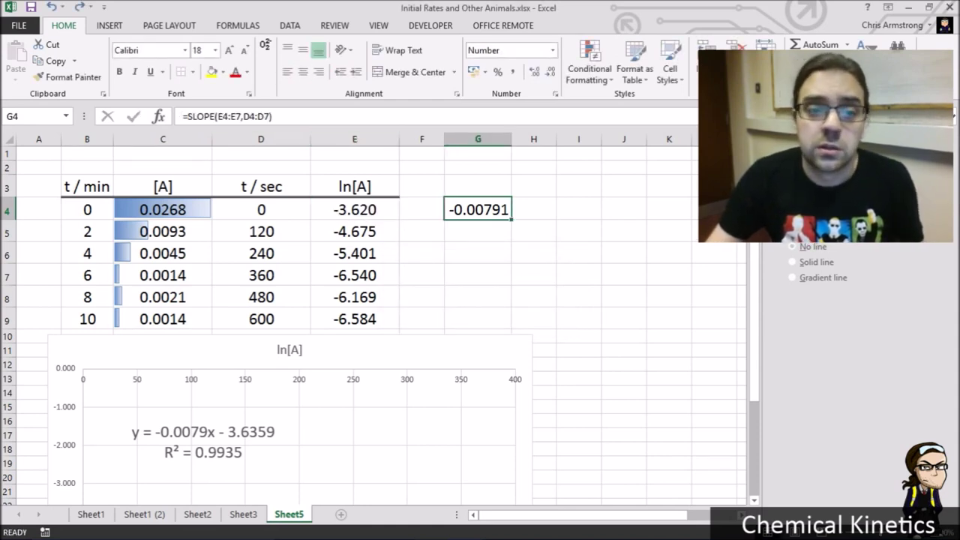
{"action": "key", "text": "F2"}
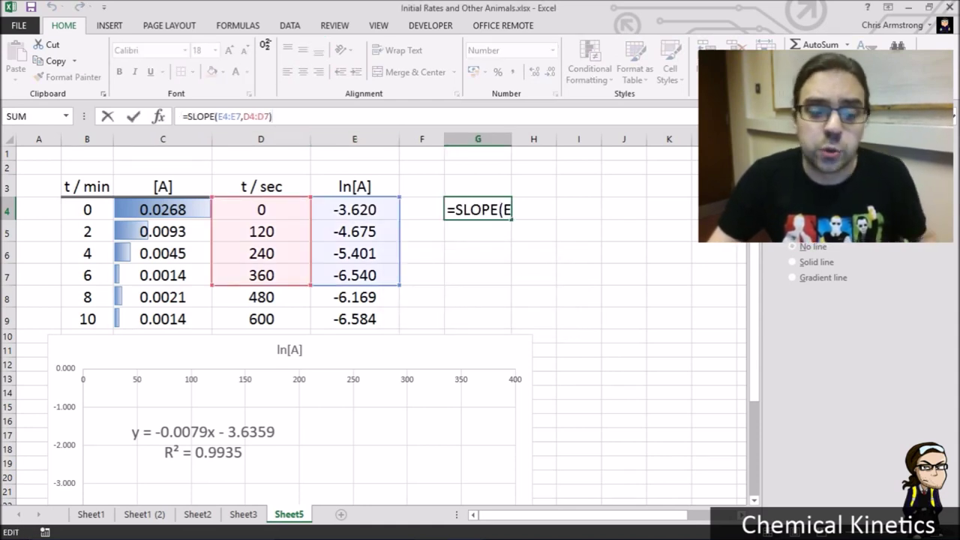
{"action": "key", "text": "Escape"}
Examine the ln[A] chart with its trendline and source ranges, compare it with the slope in G4, and review the t / min and [A] data.
{"action": "left_click", "coordinate": [422, 254]}
{"action": "scroll", "coordinate": [422, 254], "scroll_direction": "down", "scroll_amount": 2}
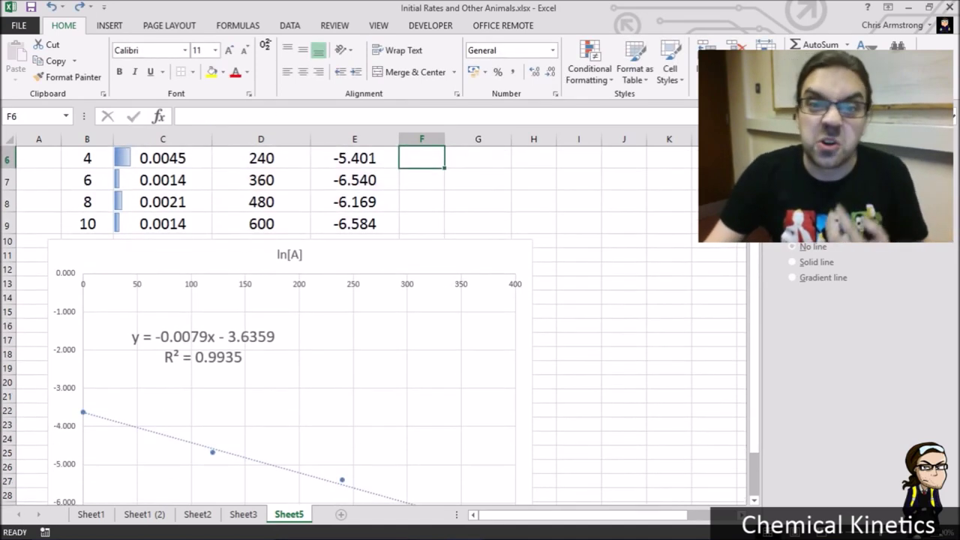
{"action": "scroll", "coordinate": [375, 323], "scroll_direction": "down", "scroll_amount": 2}
{"action": "scroll", "coordinate": [375, 323], "scroll_direction": "up", "scroll_amount": 3}
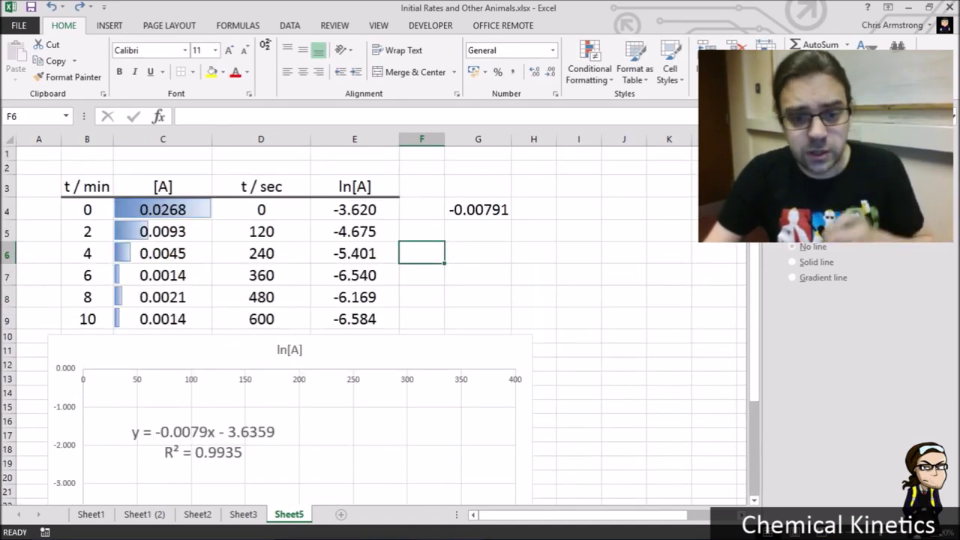
{"action": "left_click", "coordinate": [420, 349]}
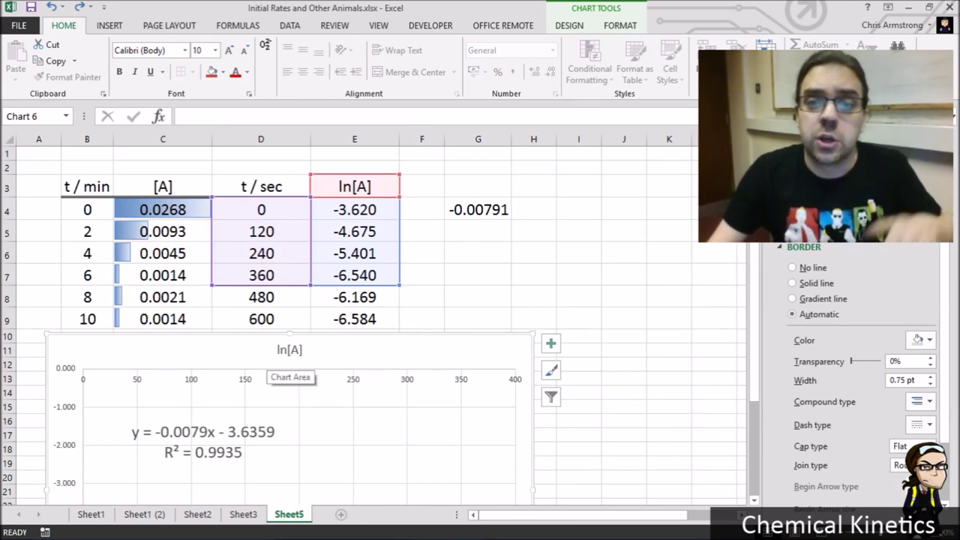
{"action": "scroll", "coordinate": [274, 371], "scroll_direction": "down", "scroll_amount": 5}
{"action": "scroll", "coordinate": [375, 322], "scroll_direction": "up", "scroll_amount": 5}
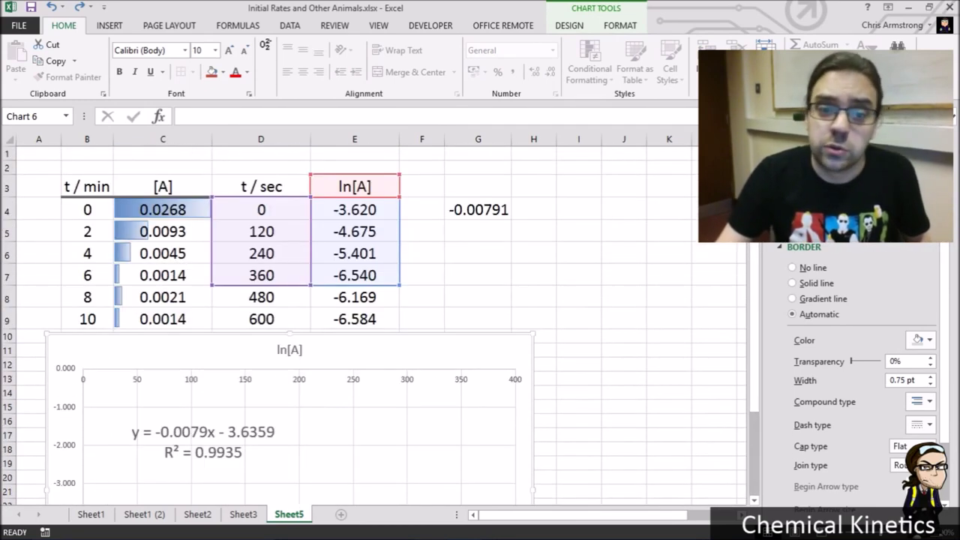
{"action": "left_click", "coordinate": [478, 210]}
{"action": "scroll", "coordinate": [461, 300], "scroll_direction": "down", "scroll_amount": 3}
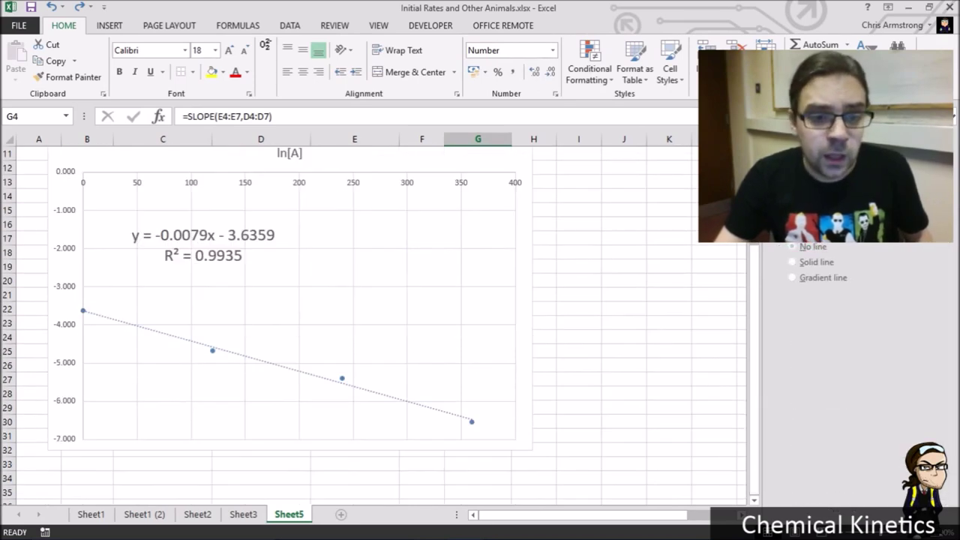
{"action": "scroll", "coordinate": [461, 301], "scroll_direction": "up", "scroll_amount": 3}
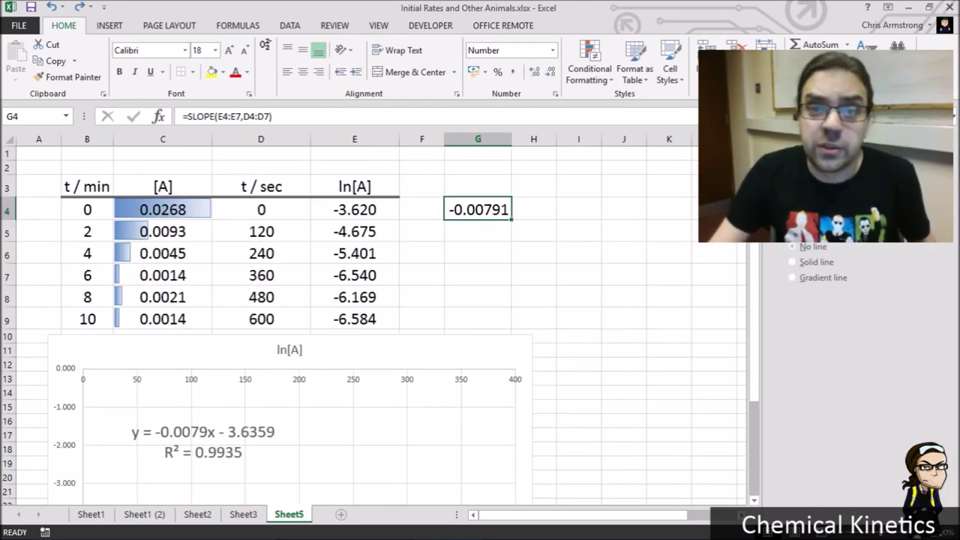
{"action": "left_click", "coordinate": [478, 232]}
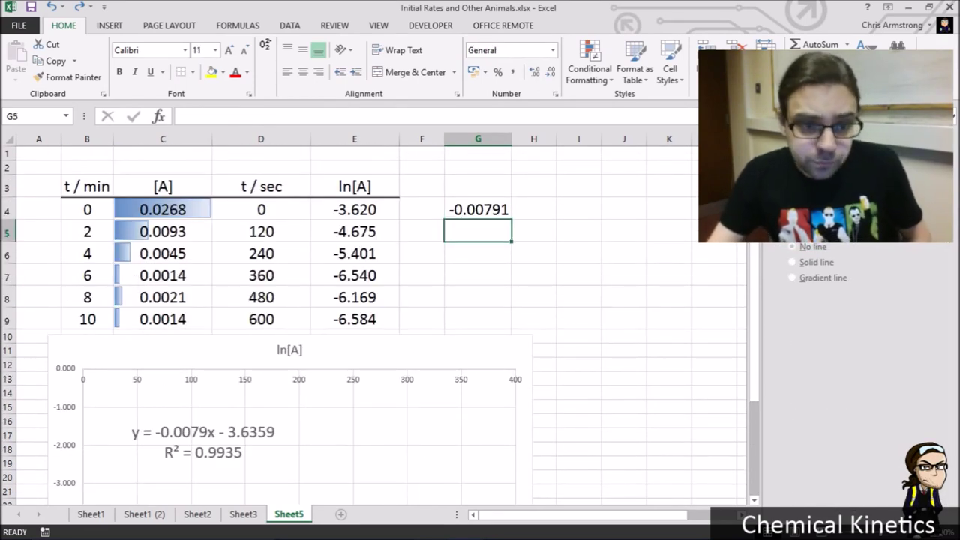
{"action": "left_click_drag", "start_coordinate": [87, 186], "coordinate": [163, 318]}
{"action": "left_click", "coordinate": [163, 319]}
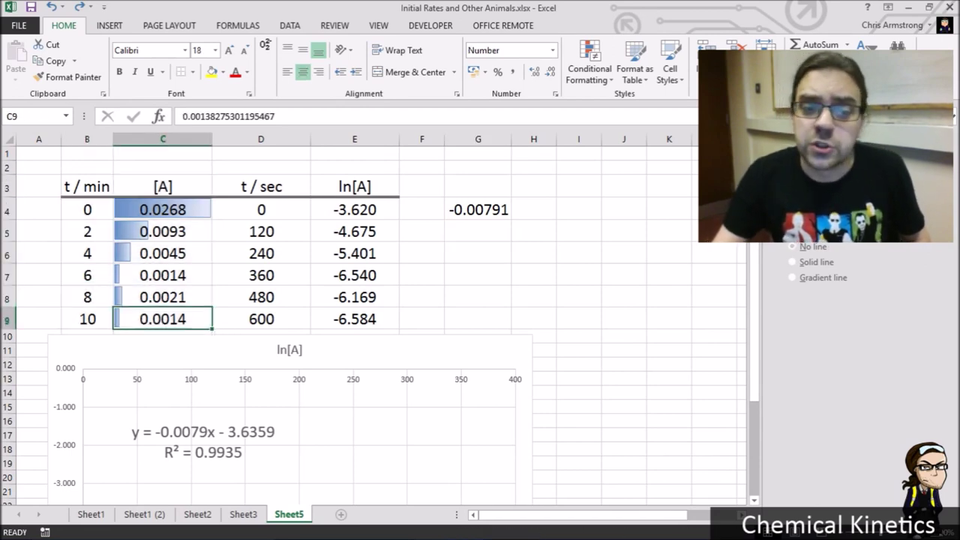